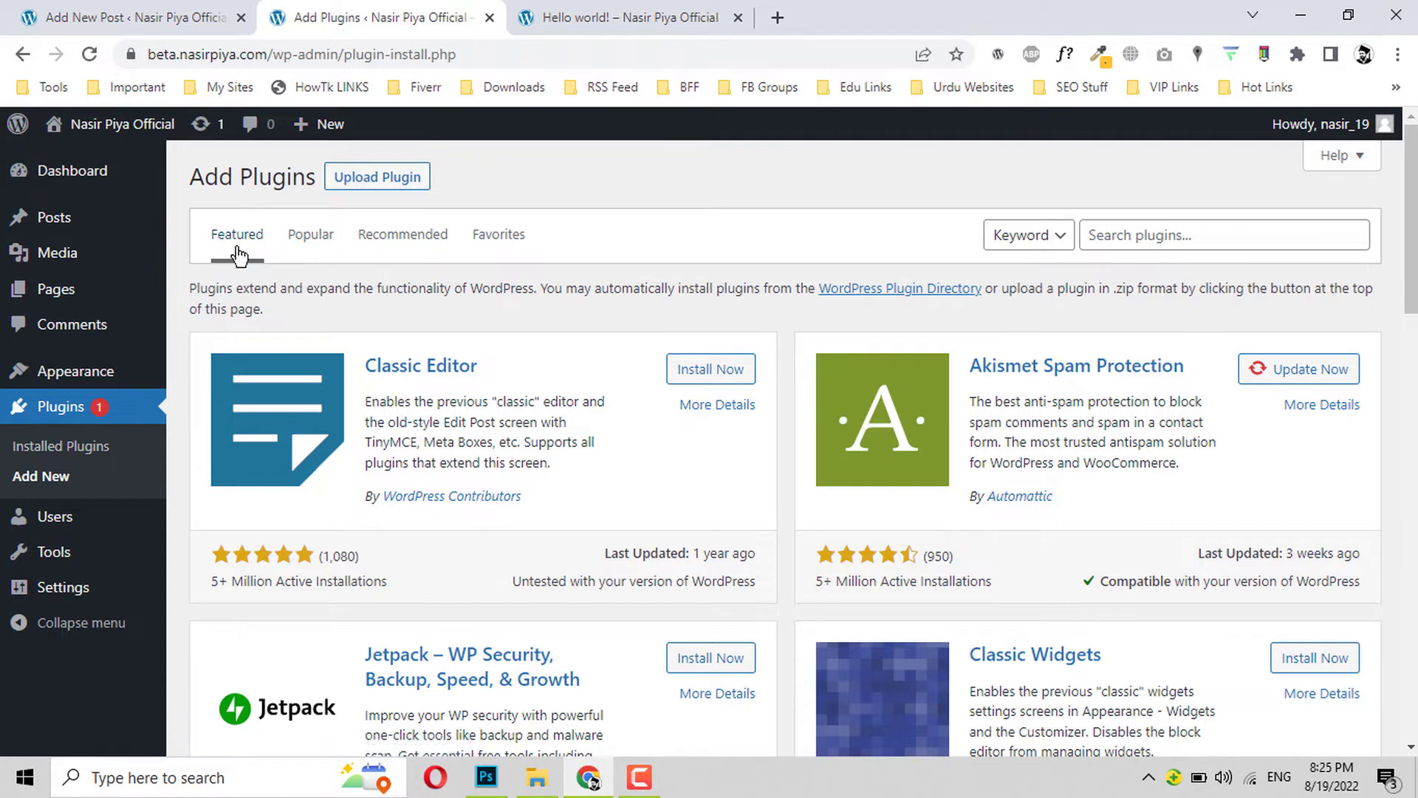
Step: Install and activate the Classic Editor plugin
left_click_drag(411, 442, 413, 422)
left_click(447, 432)
left_click(742, 369)
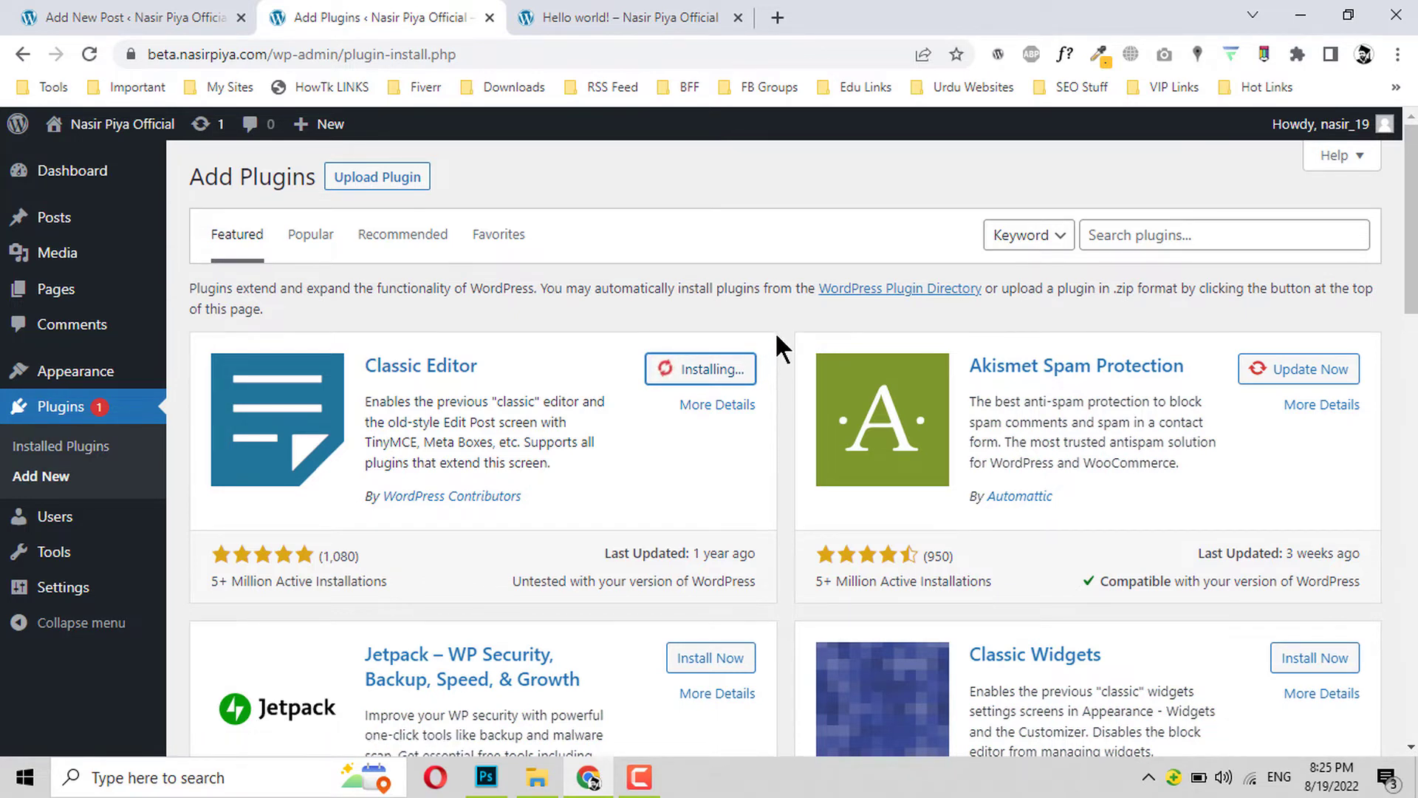
left_click(720, 368)
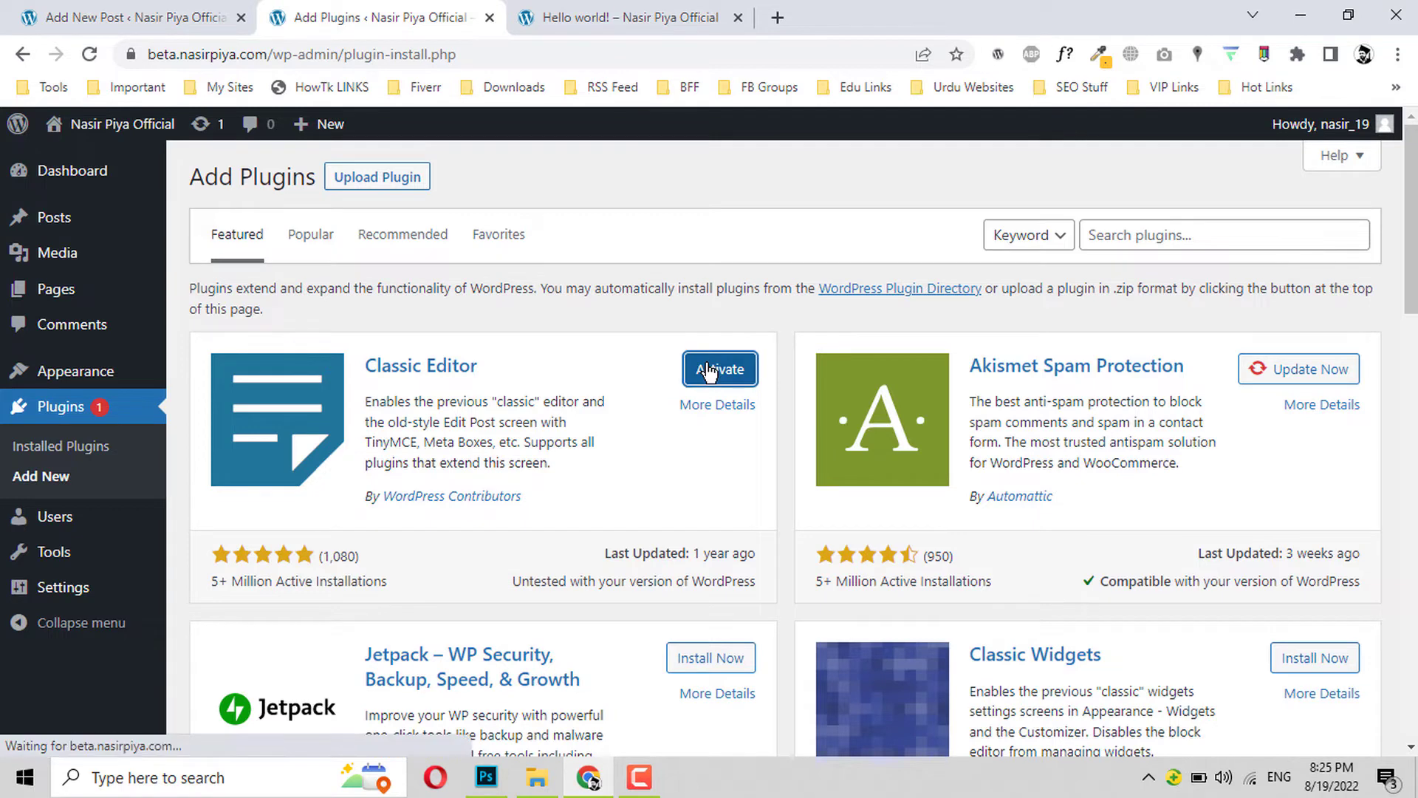
Step: Reload the new post editor, then draft a post titled "Test post" with the body text "hdk kshbjcdnx"
left_click(107, 15)
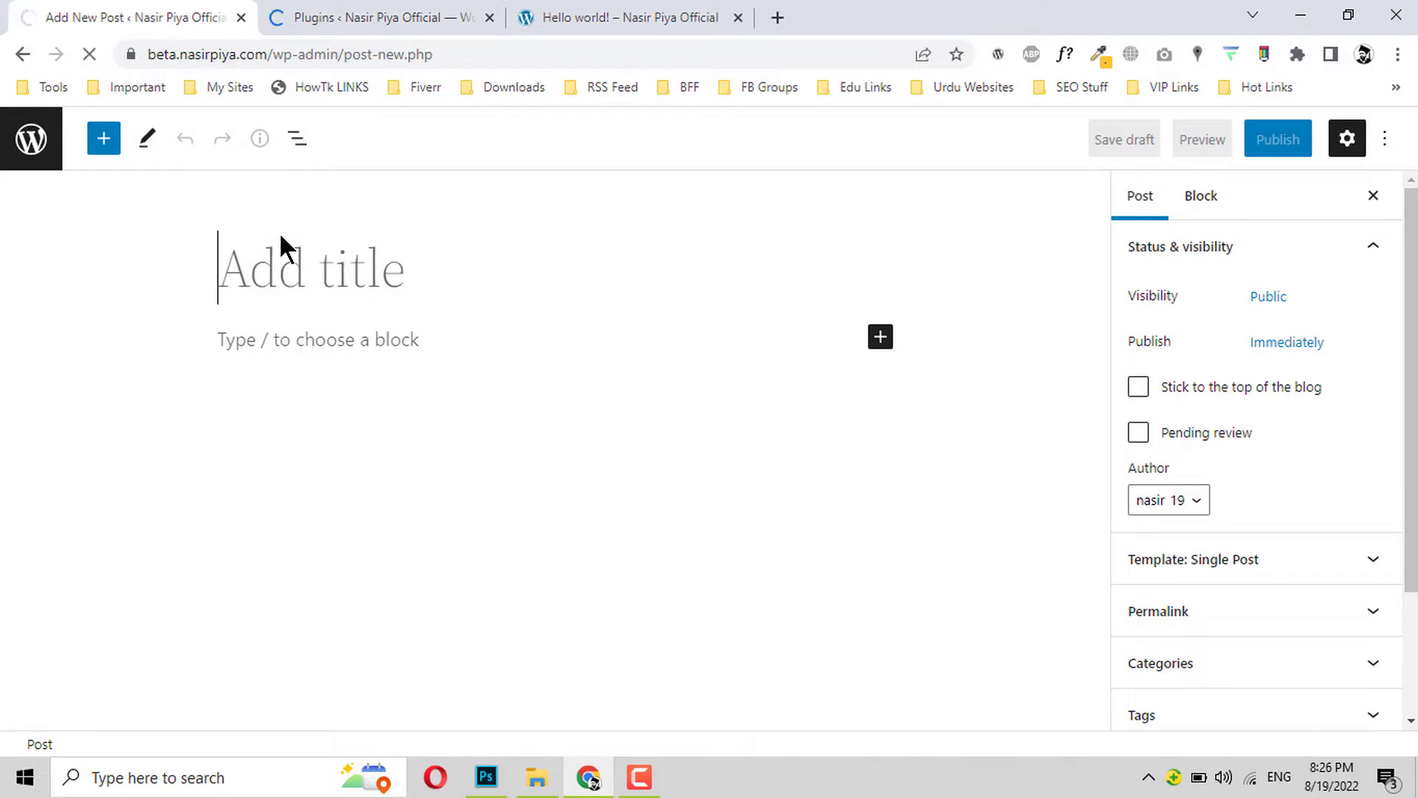
left_click(90, 54)
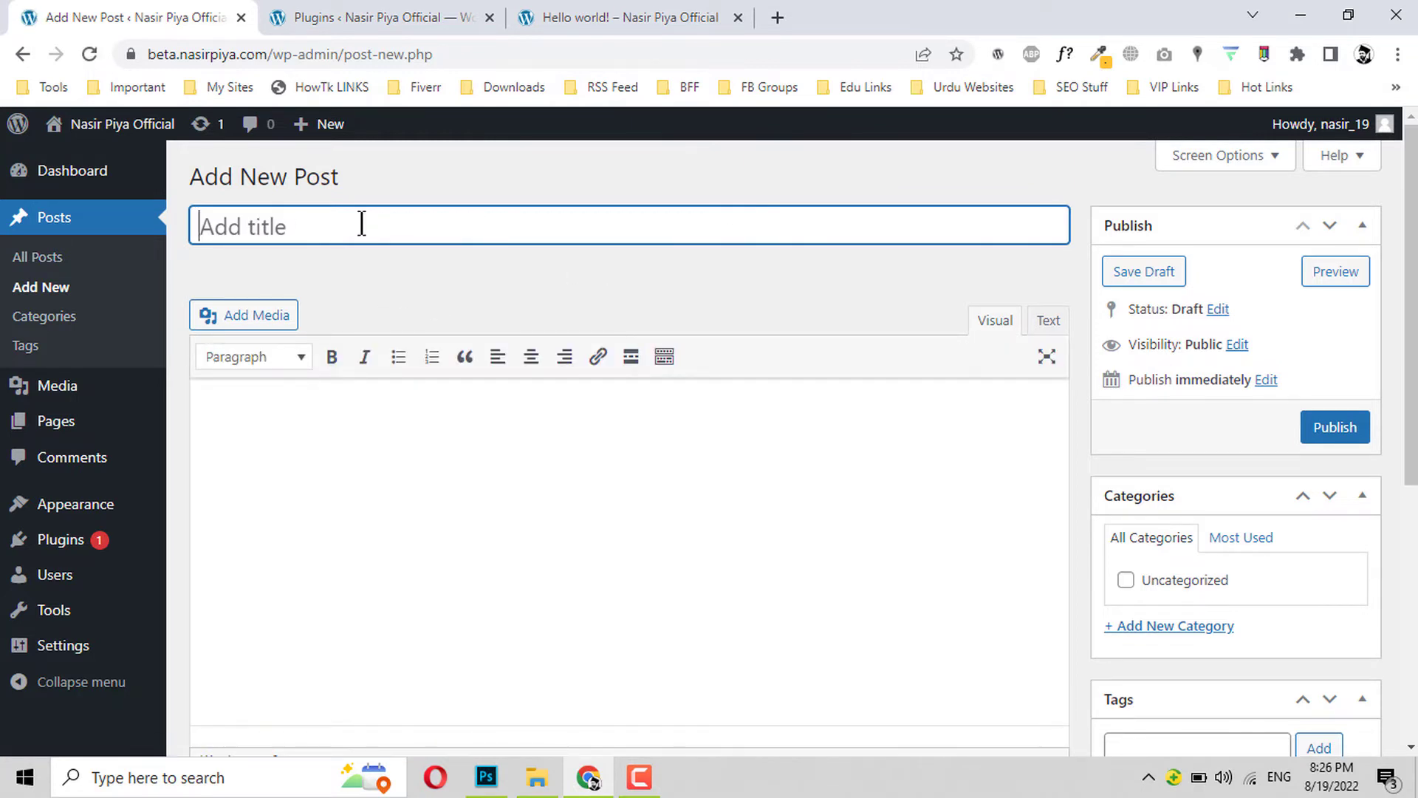
type("Test")
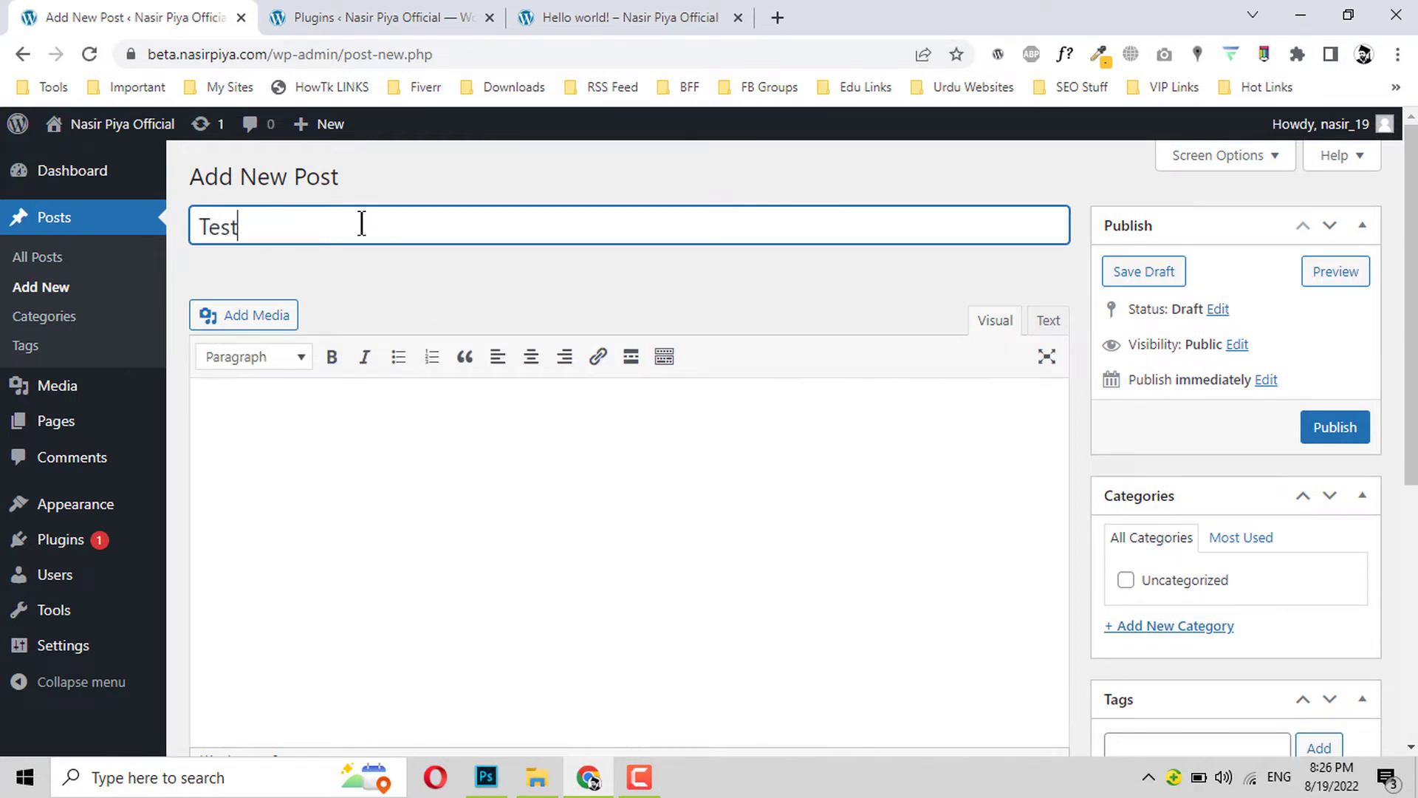
type(" post")
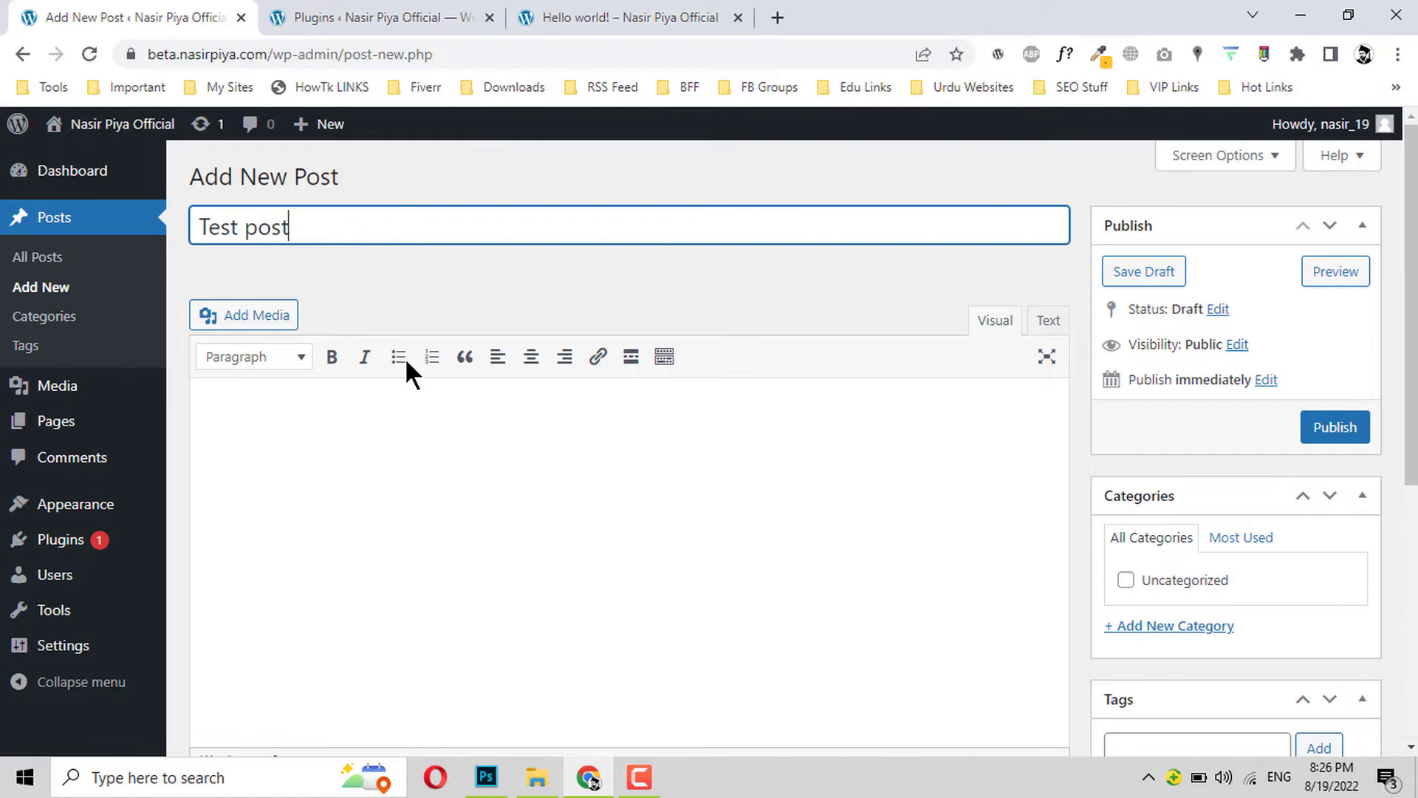
left_click(401, 499)
type("hdk kshbjcd")
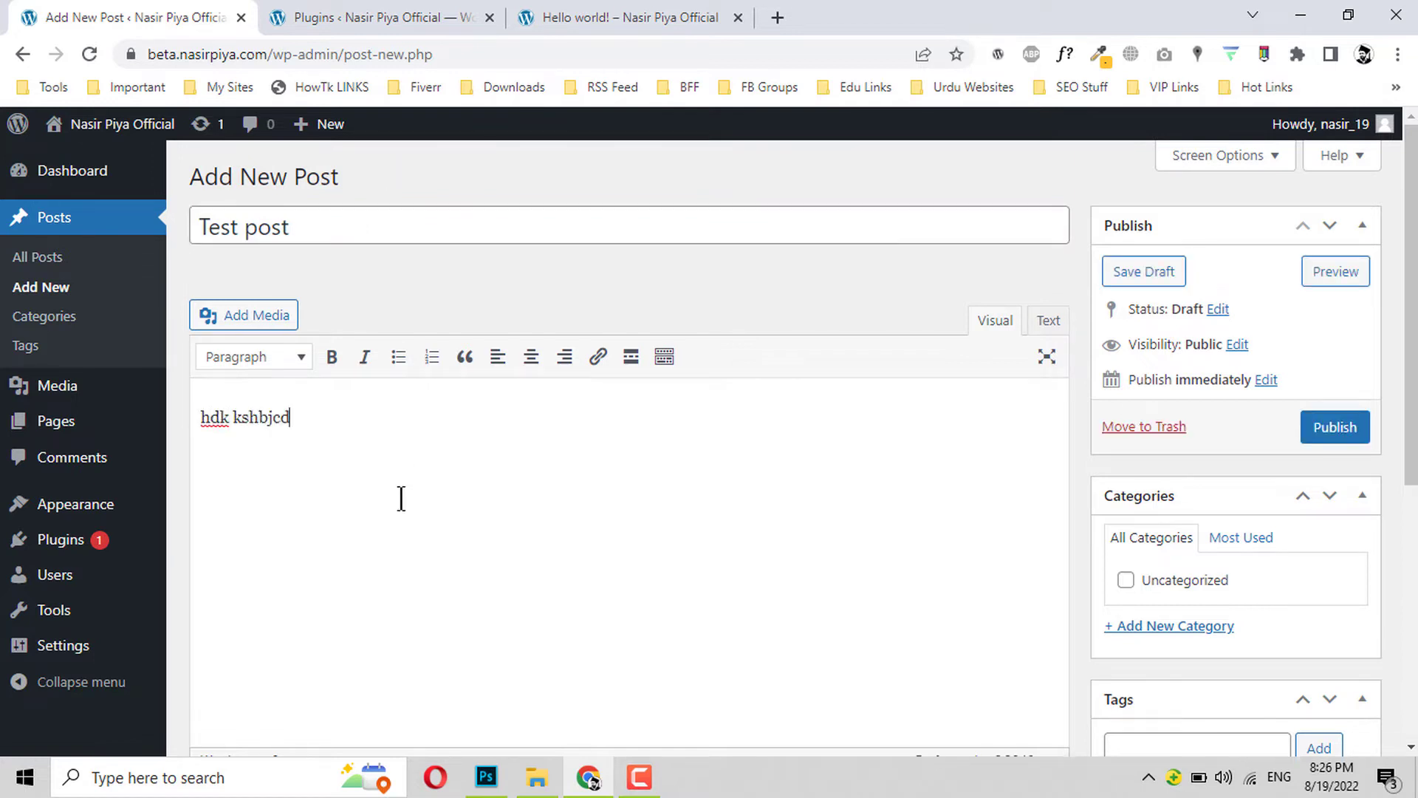
type("nx")
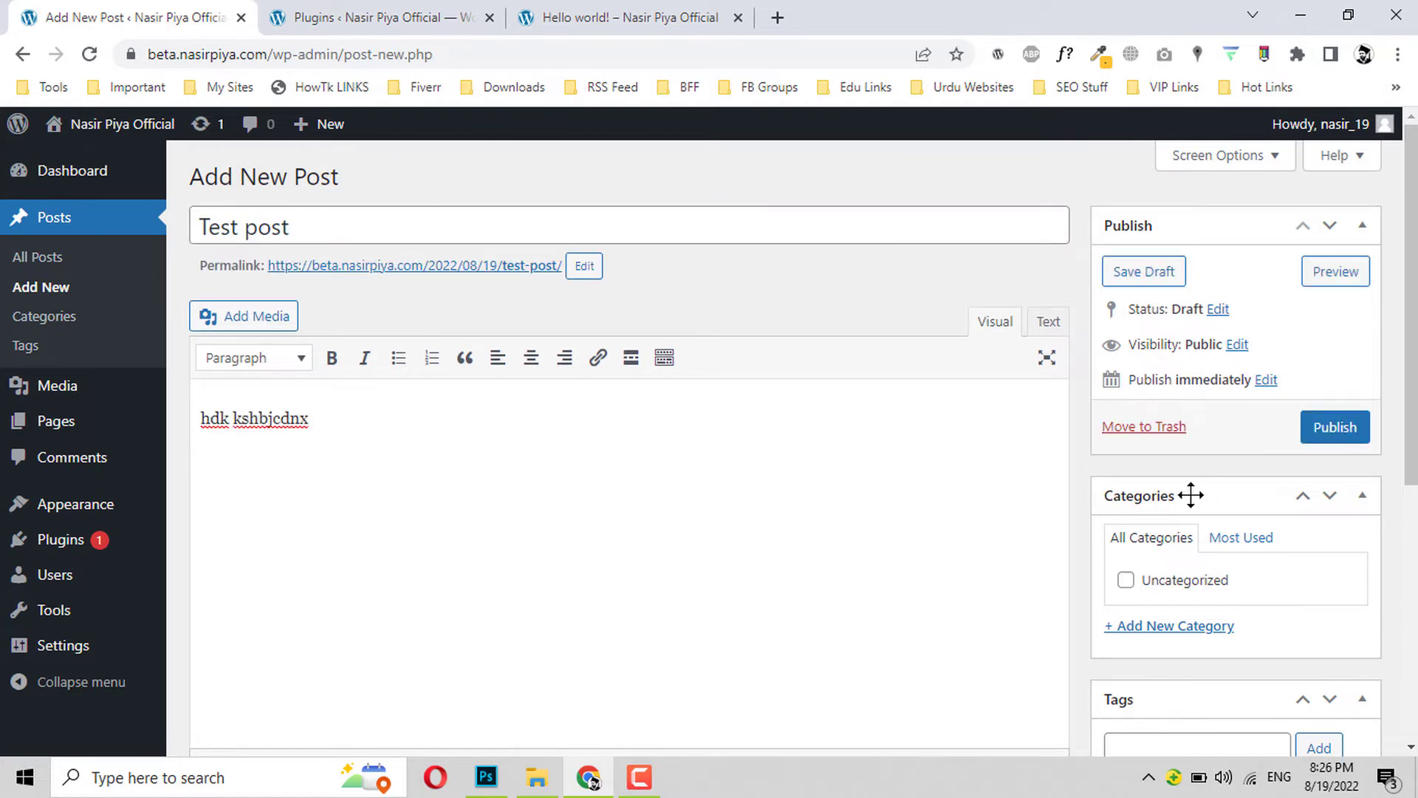
Step: Look over the publish, categories, tags, post attributes and featured image settings of the test post in the classic editor
scroll(1129, 519, "down", 4)
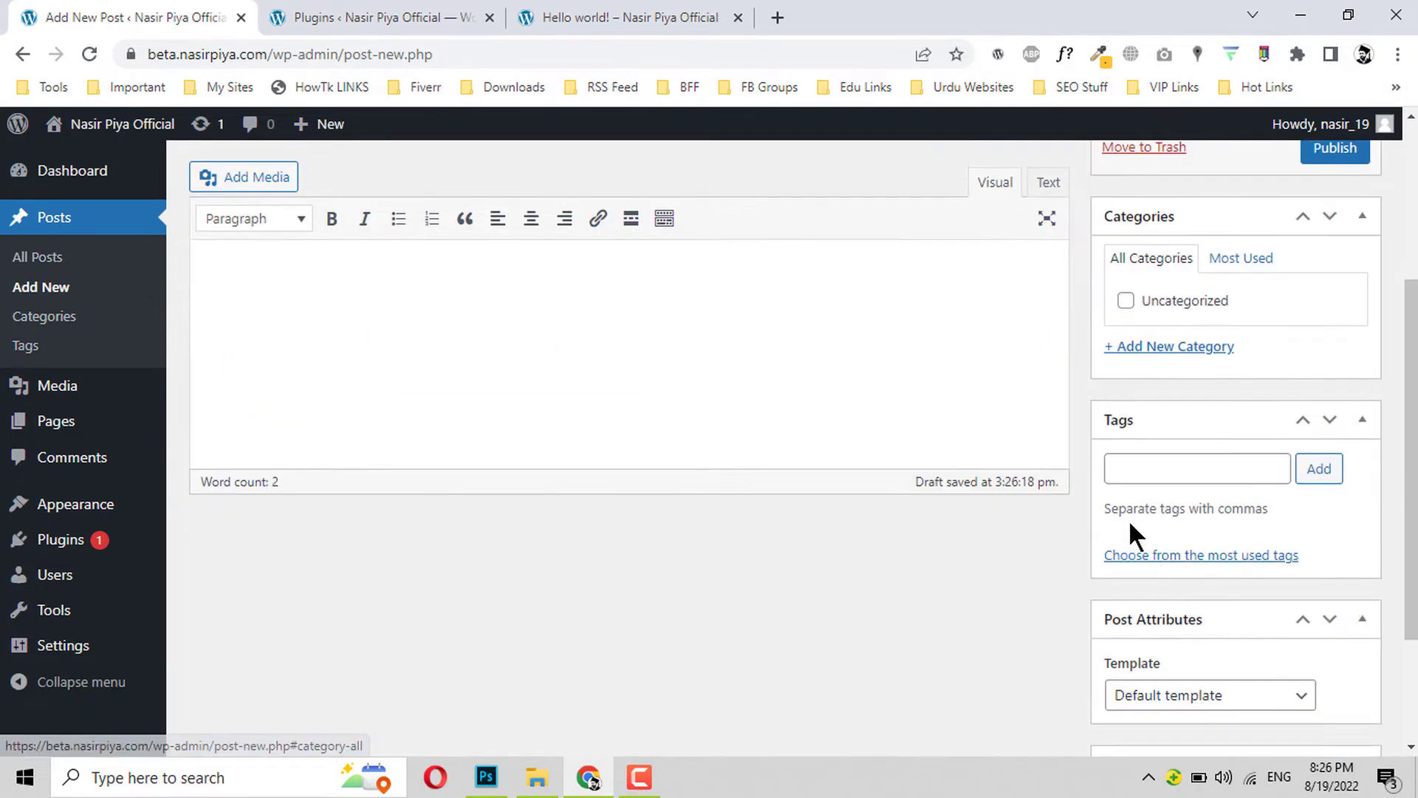
scroll(1128, 520, "up", 4)
scroll(1096, 517, "down", 6)
scroll(1094, 517, "up", 6)
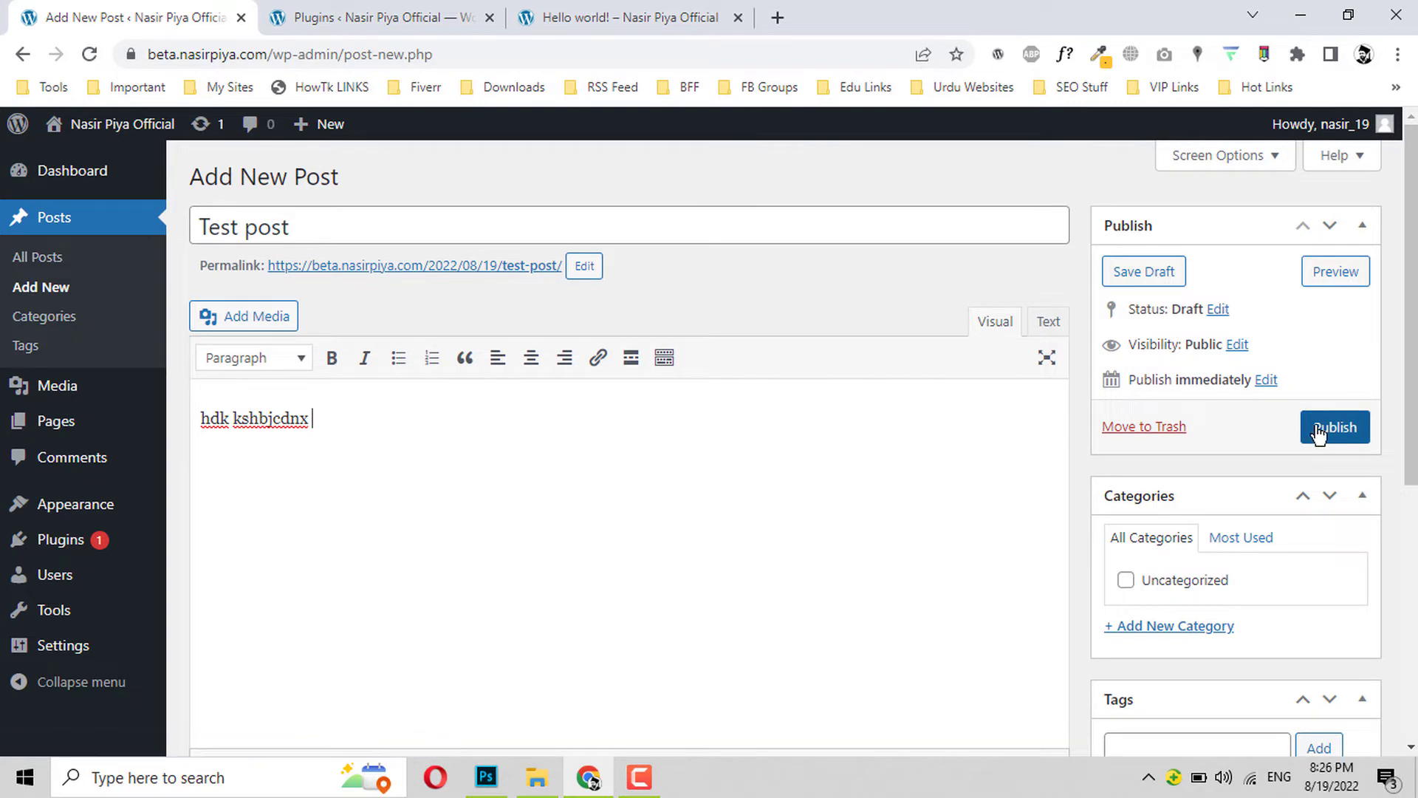
scroll(1315, 431, "down", 2)
scroll(1316, 430, "up", 2)
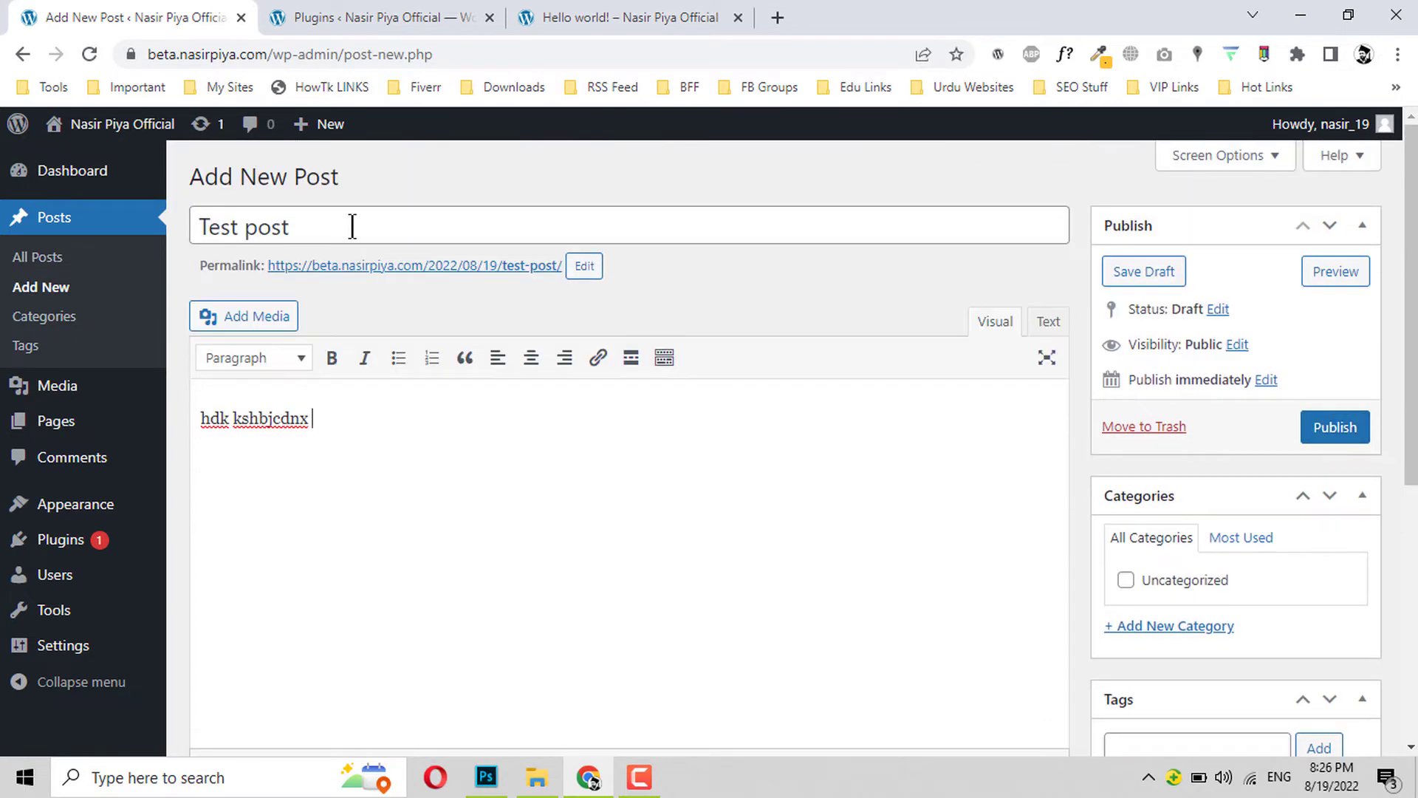
scroll(972, 370, "down", 6)
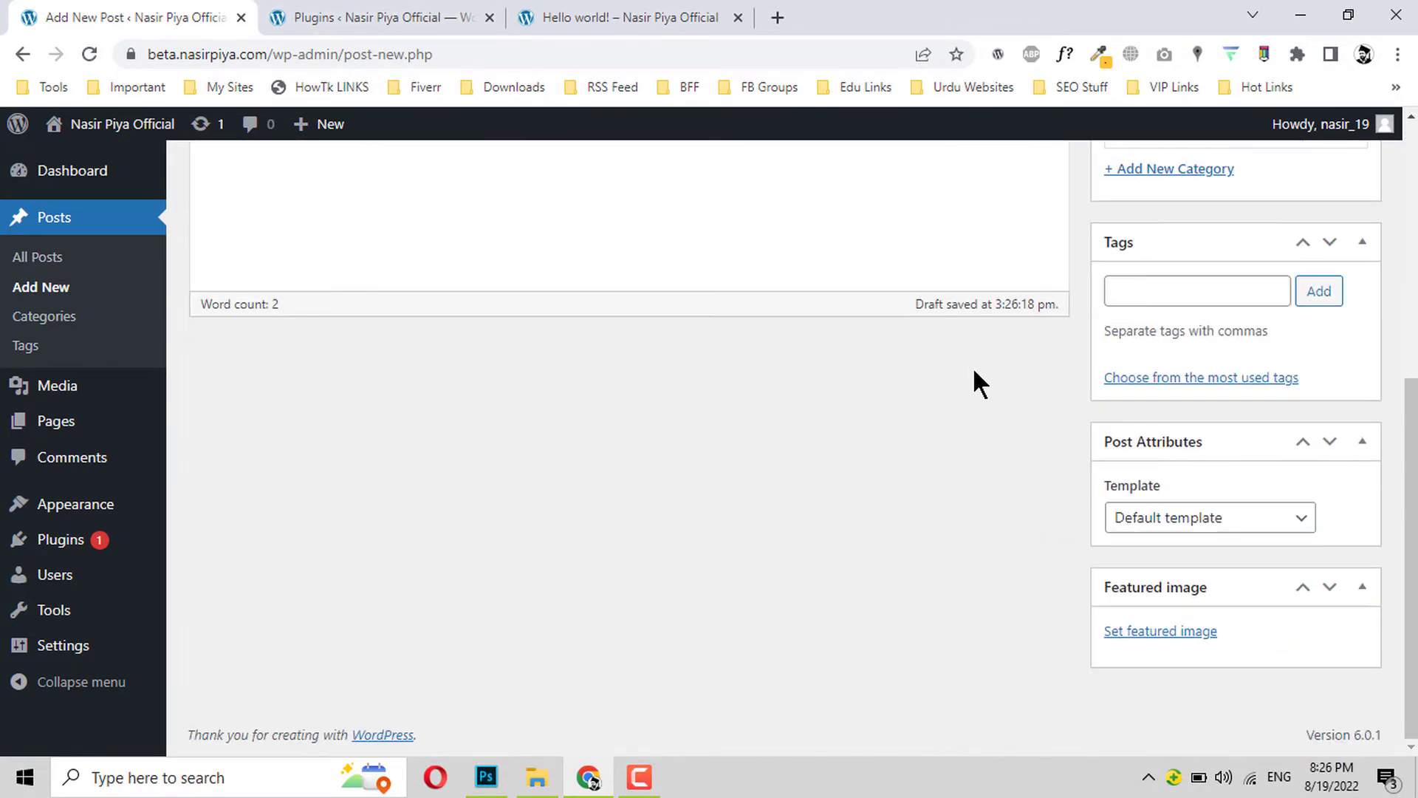
scroll(972, 369, "up", 6)
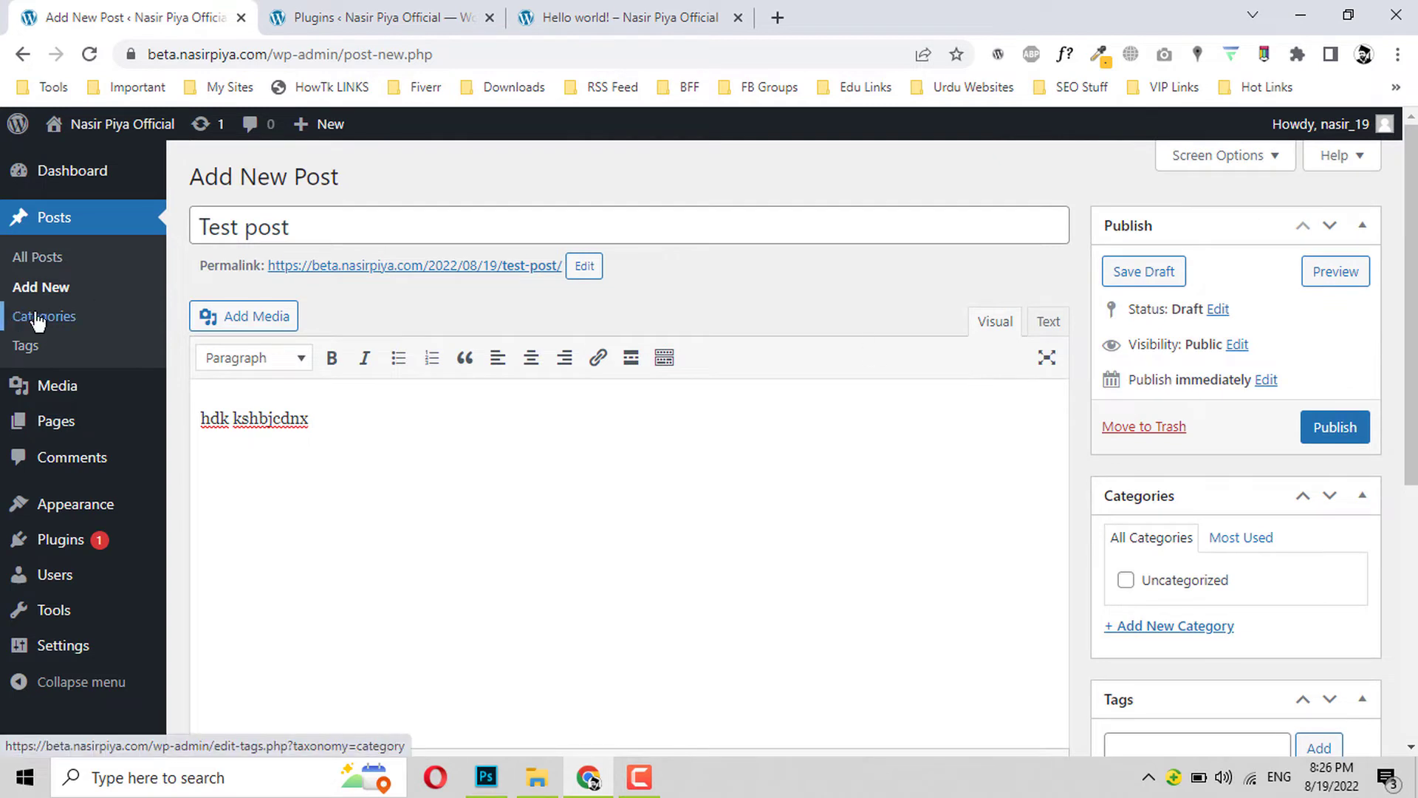
Step: Move the test post draft to the trash
left_click(1155, 429)
left_click(805, 181)
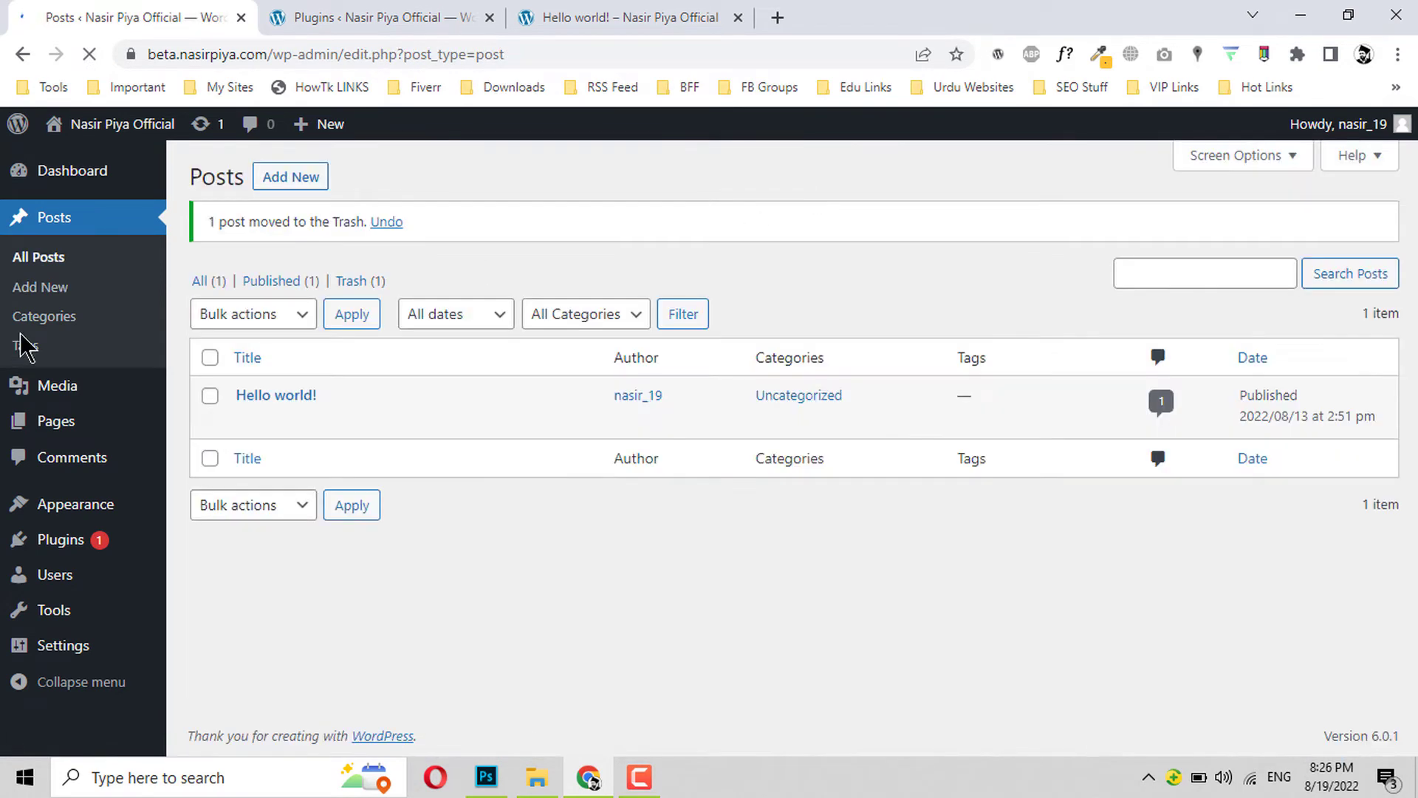
Step: Add a post category named "blog" with no parent category
left_click(44, 318)
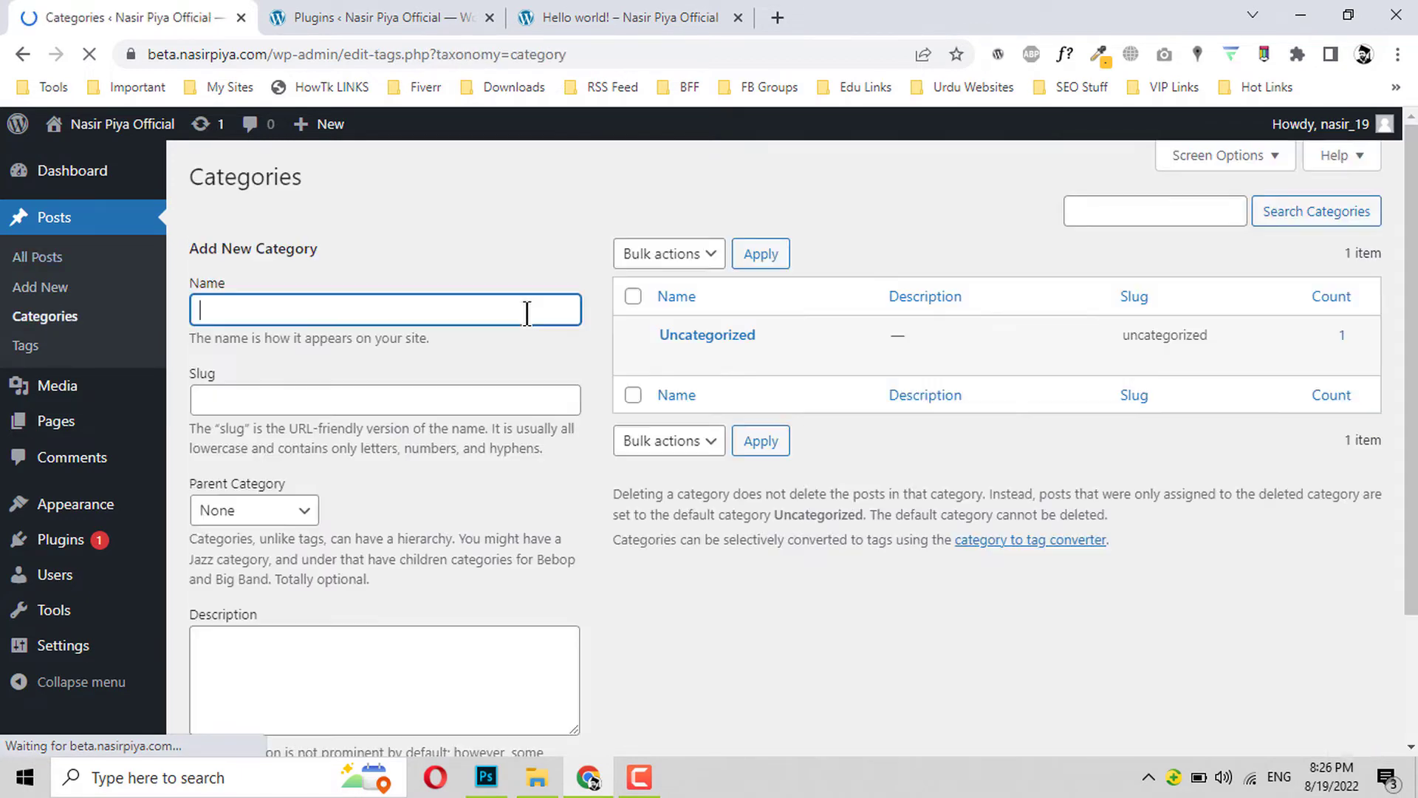
scroll(527, 318, "down", 2)
scroll(530, 323, "up", 3)
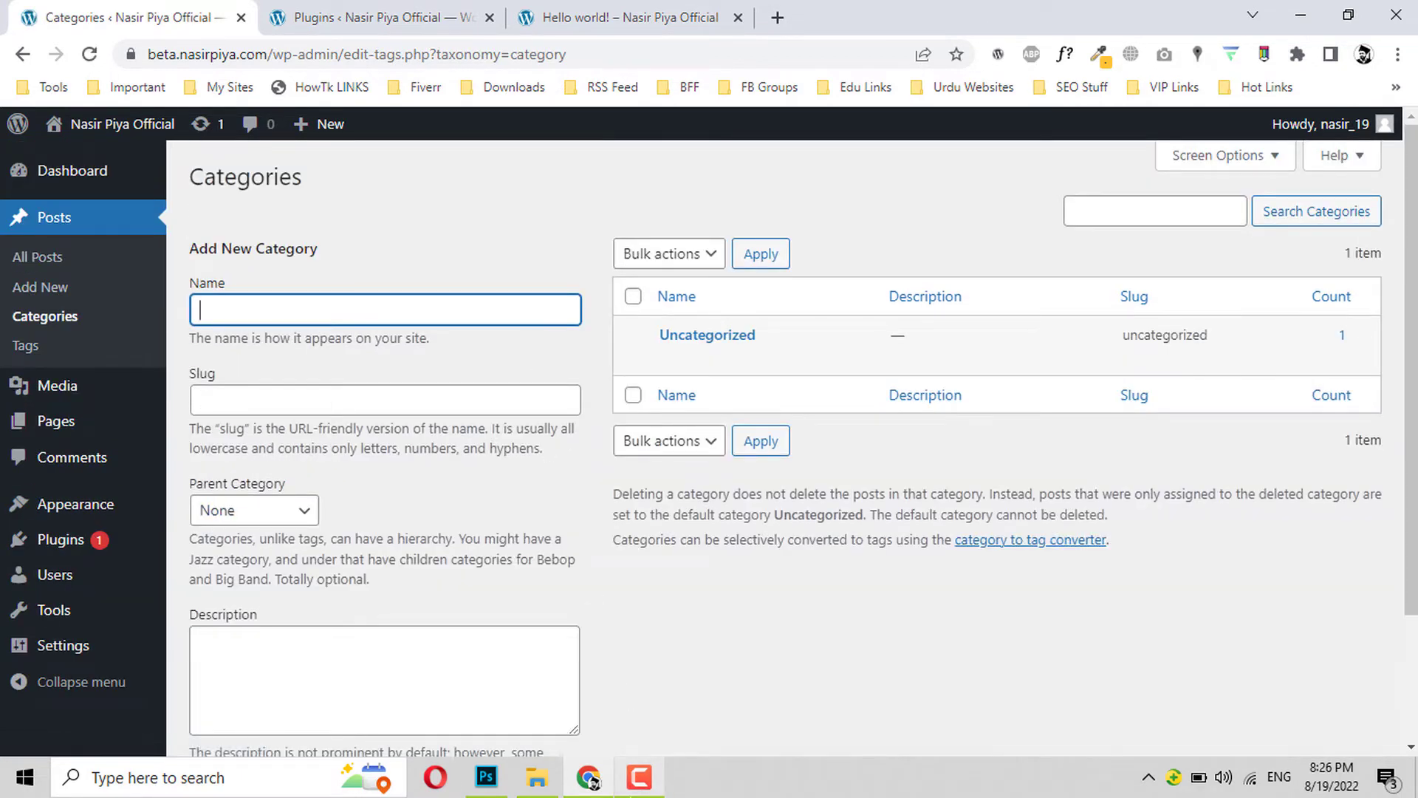
left_click(639, 777)
left_click(1317, 678)
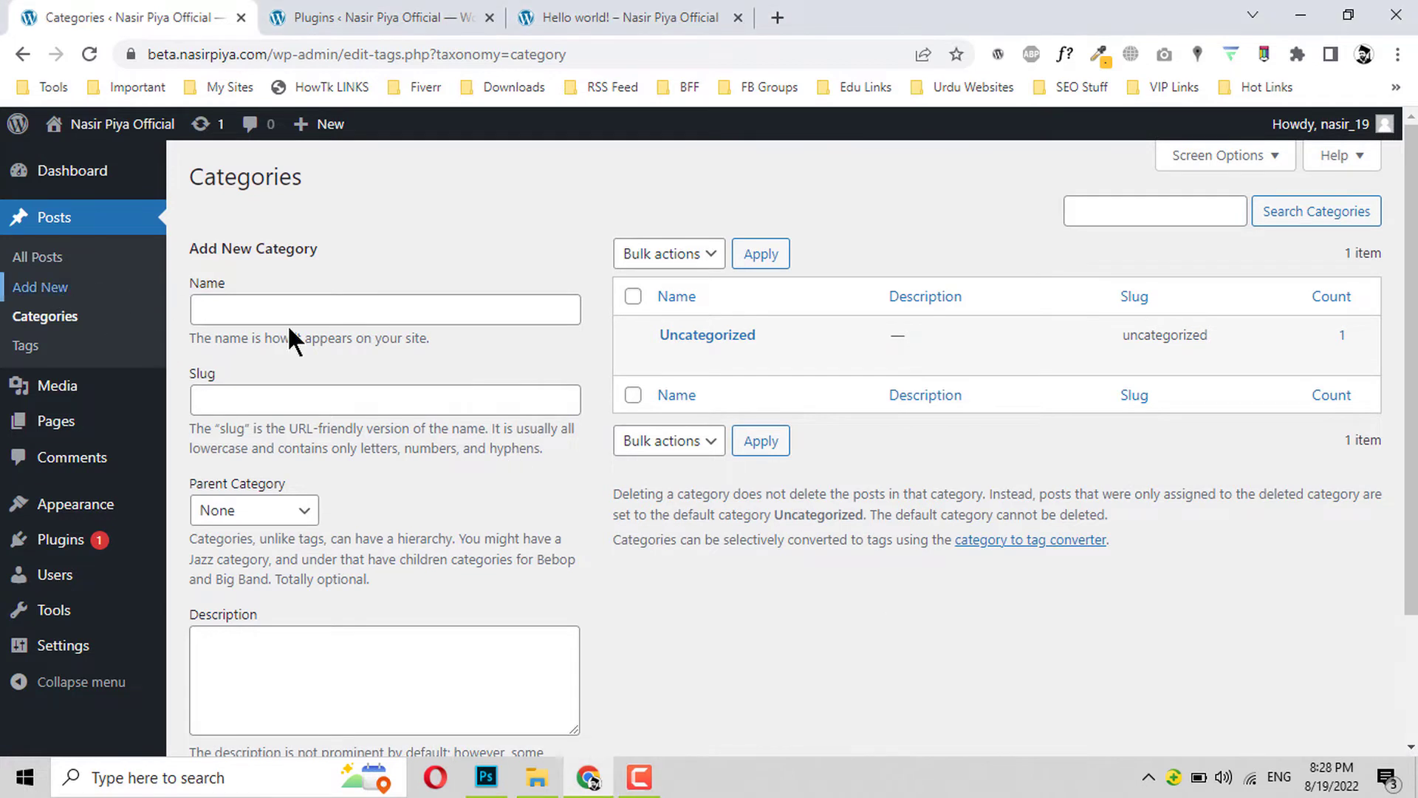
left_click(296, 317)
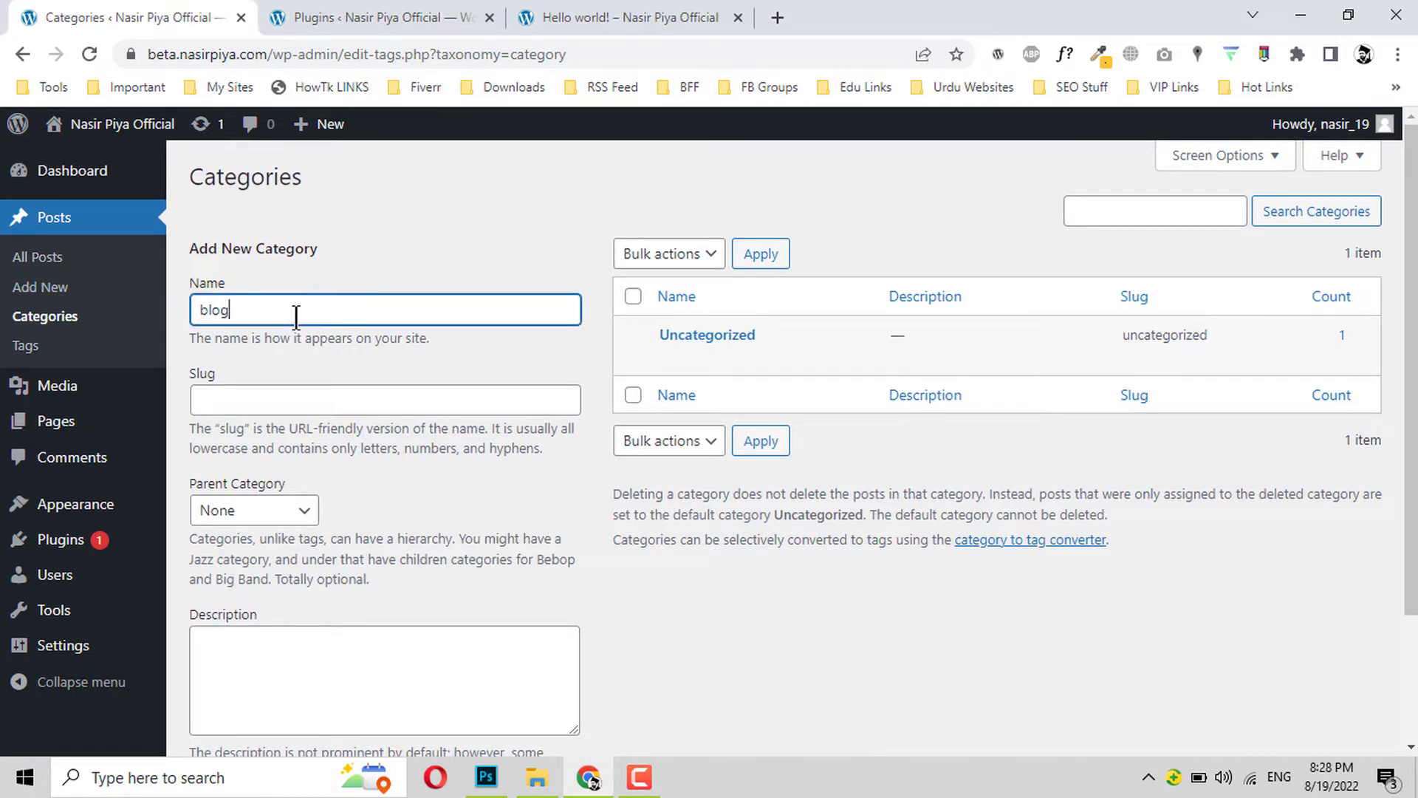
key("Return")
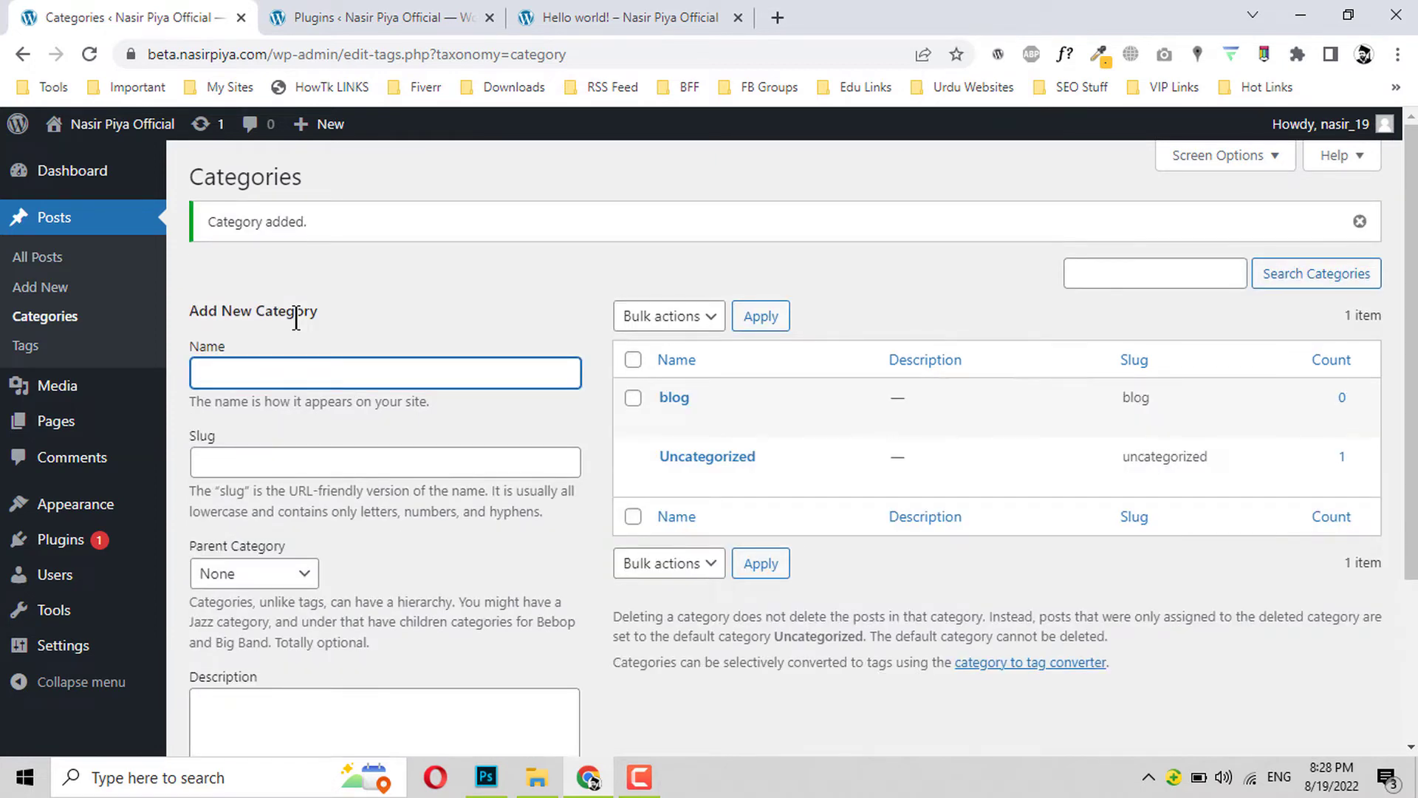
scroll(296, 318, "down", 3)
scroll(444, 332, "up", 2)
scroll(552, 330, "down", 1)
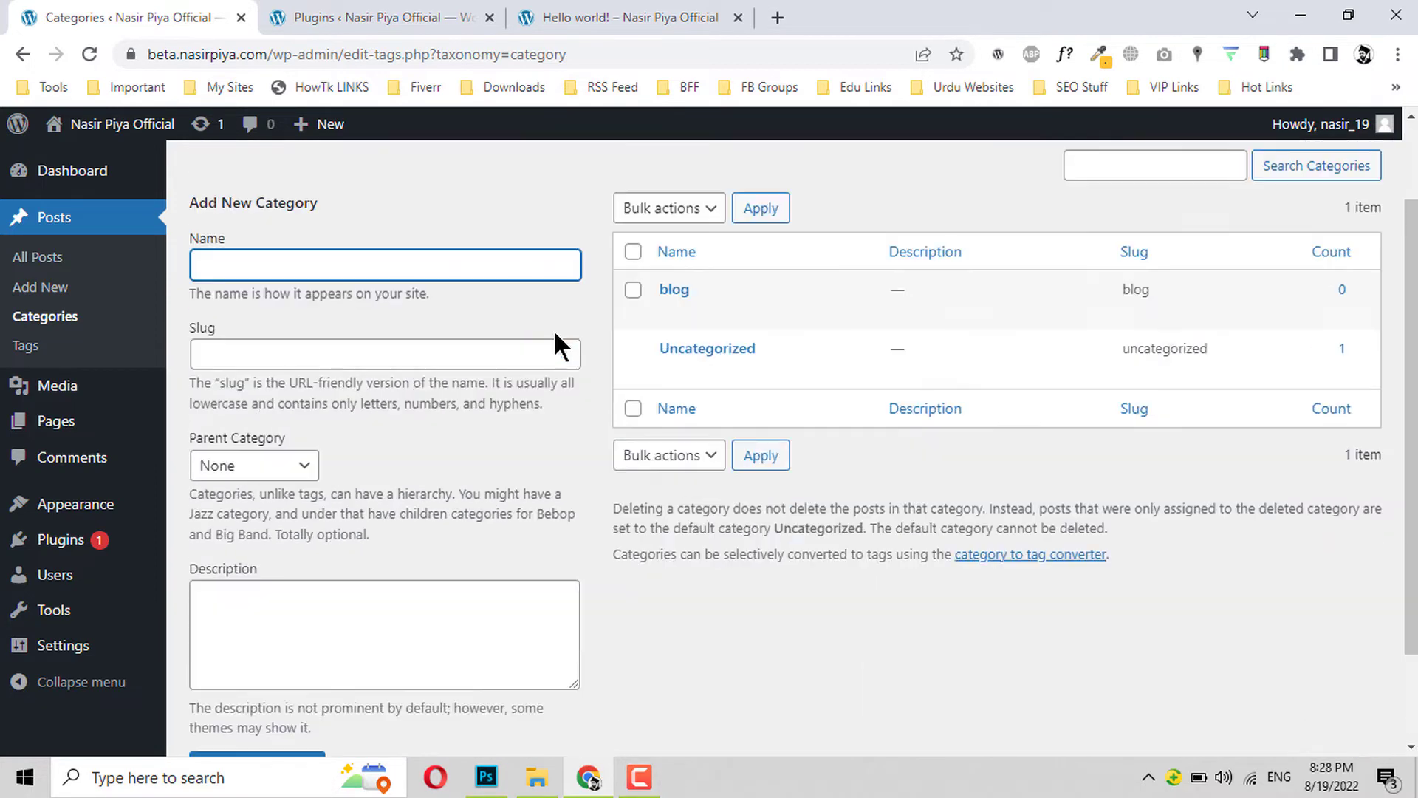
scroll(552, 329, "down", 2)
scroll(847, 413, "up", 4)
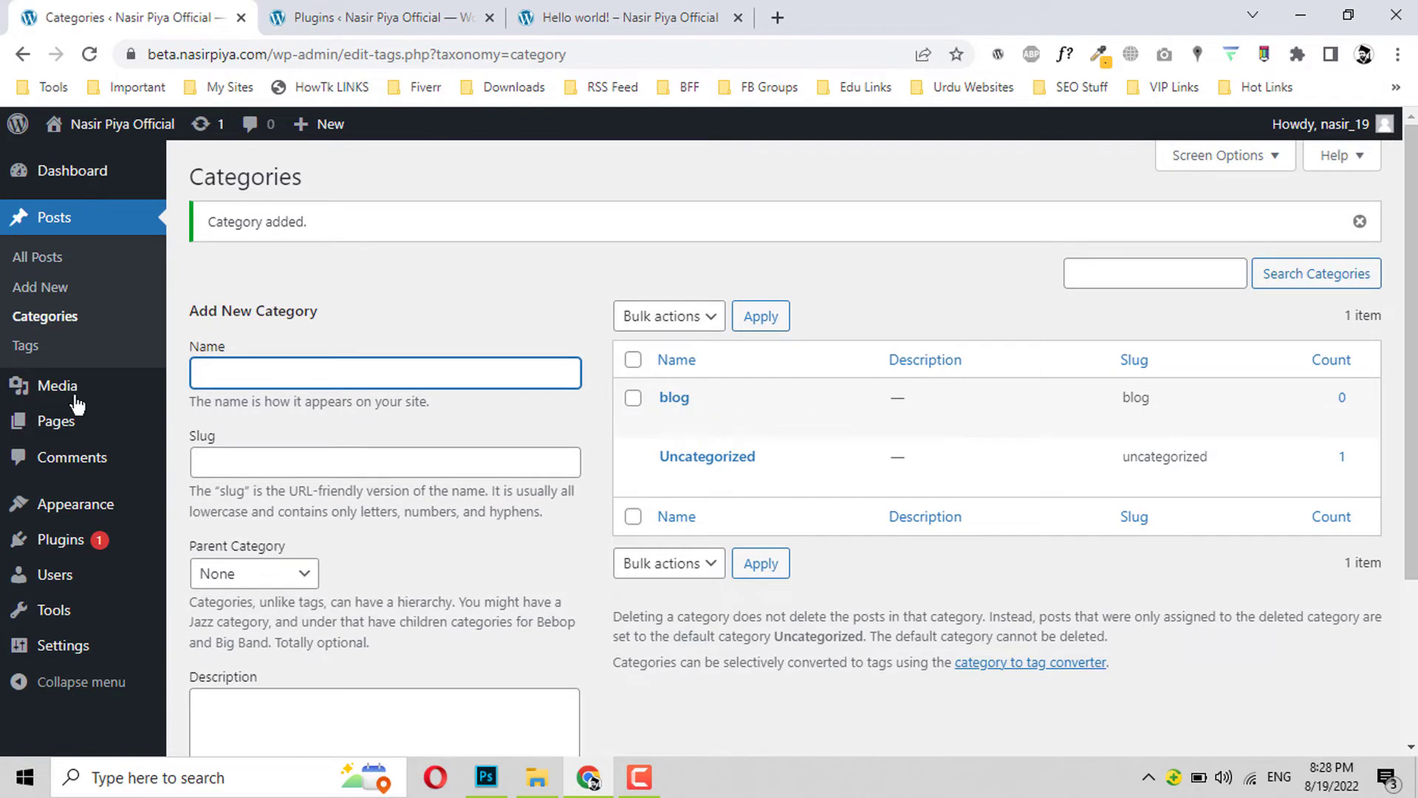
Step: Add a post tag named "test"
left_click(23, 346)
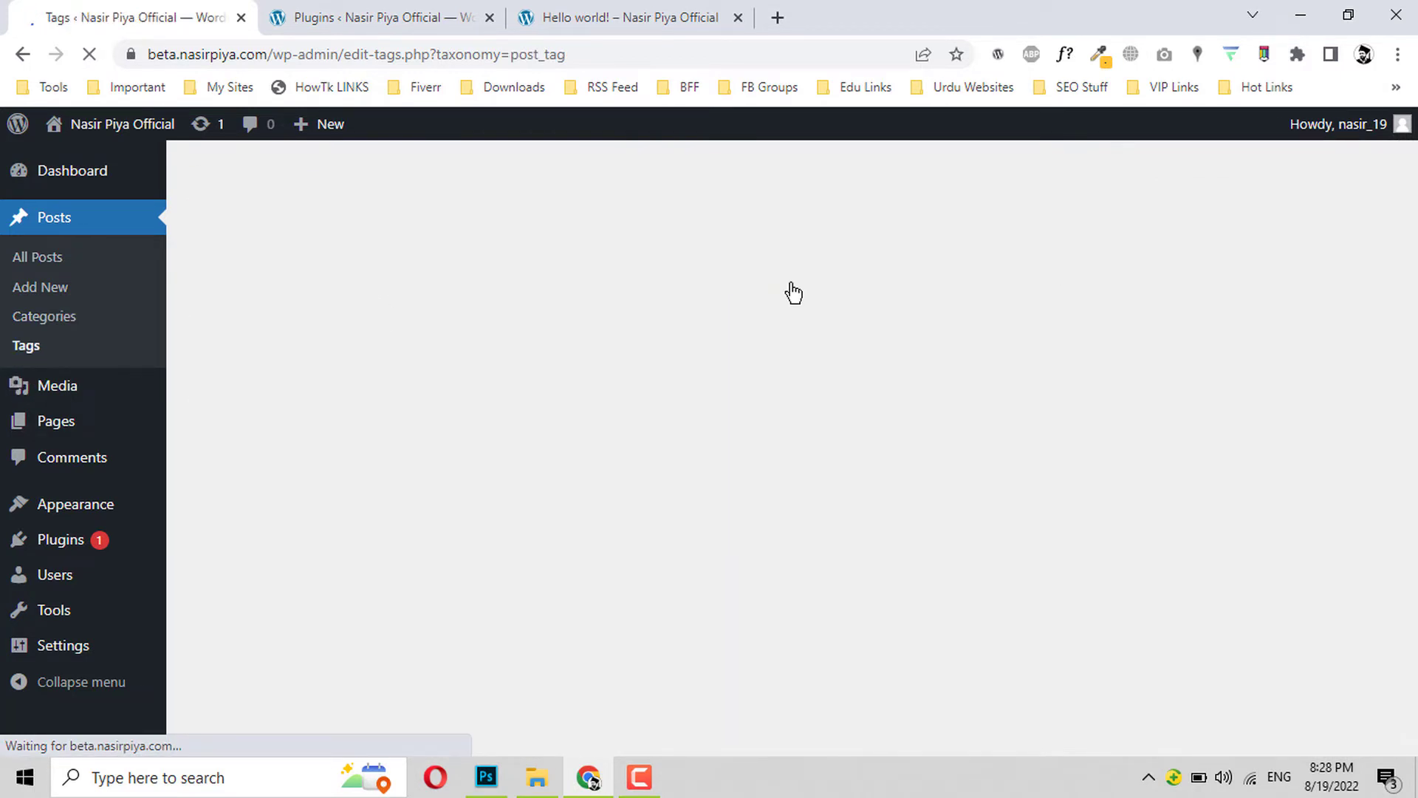
left_click_drag(205, 302, 435, 304)
left_click(342, 277)
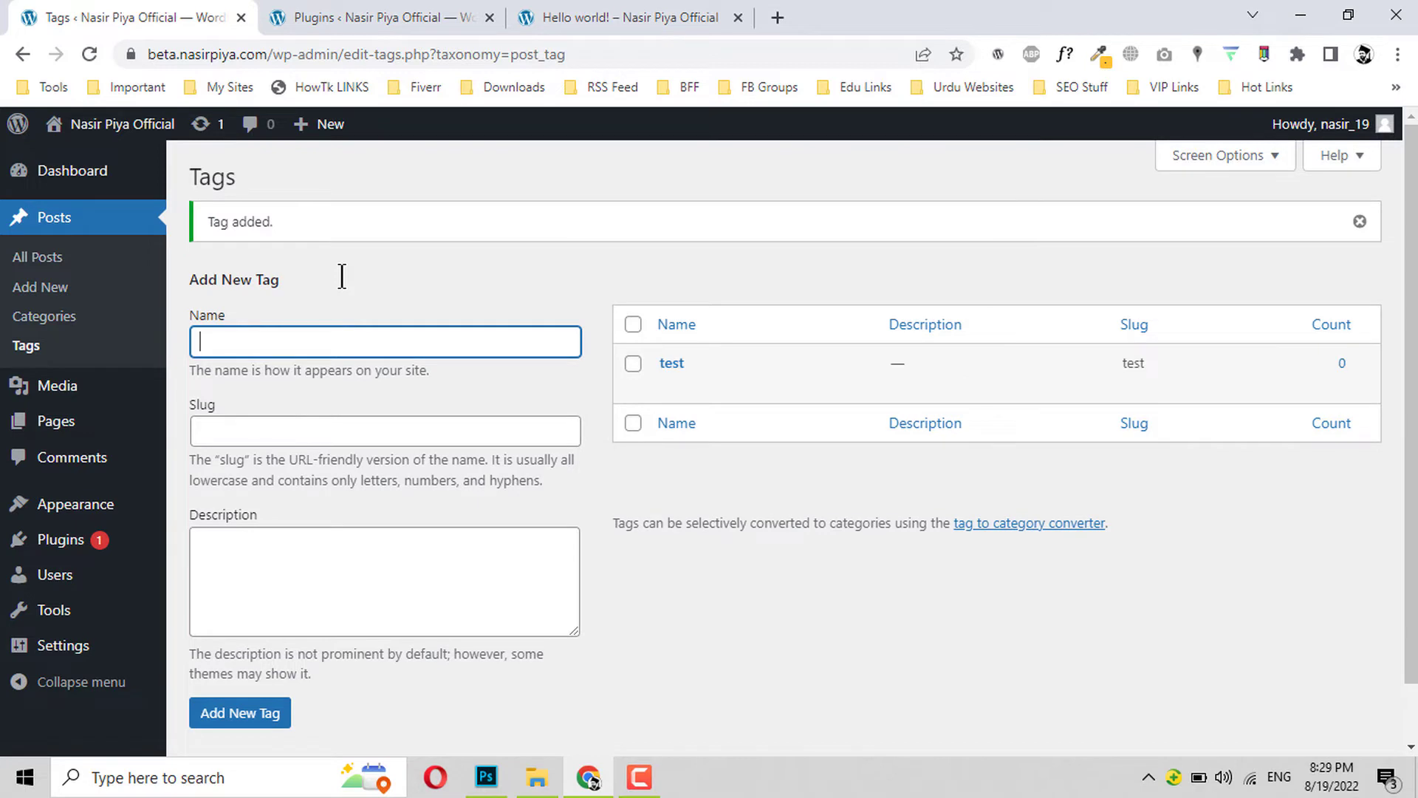
scroll(402, 295, "down", 1)
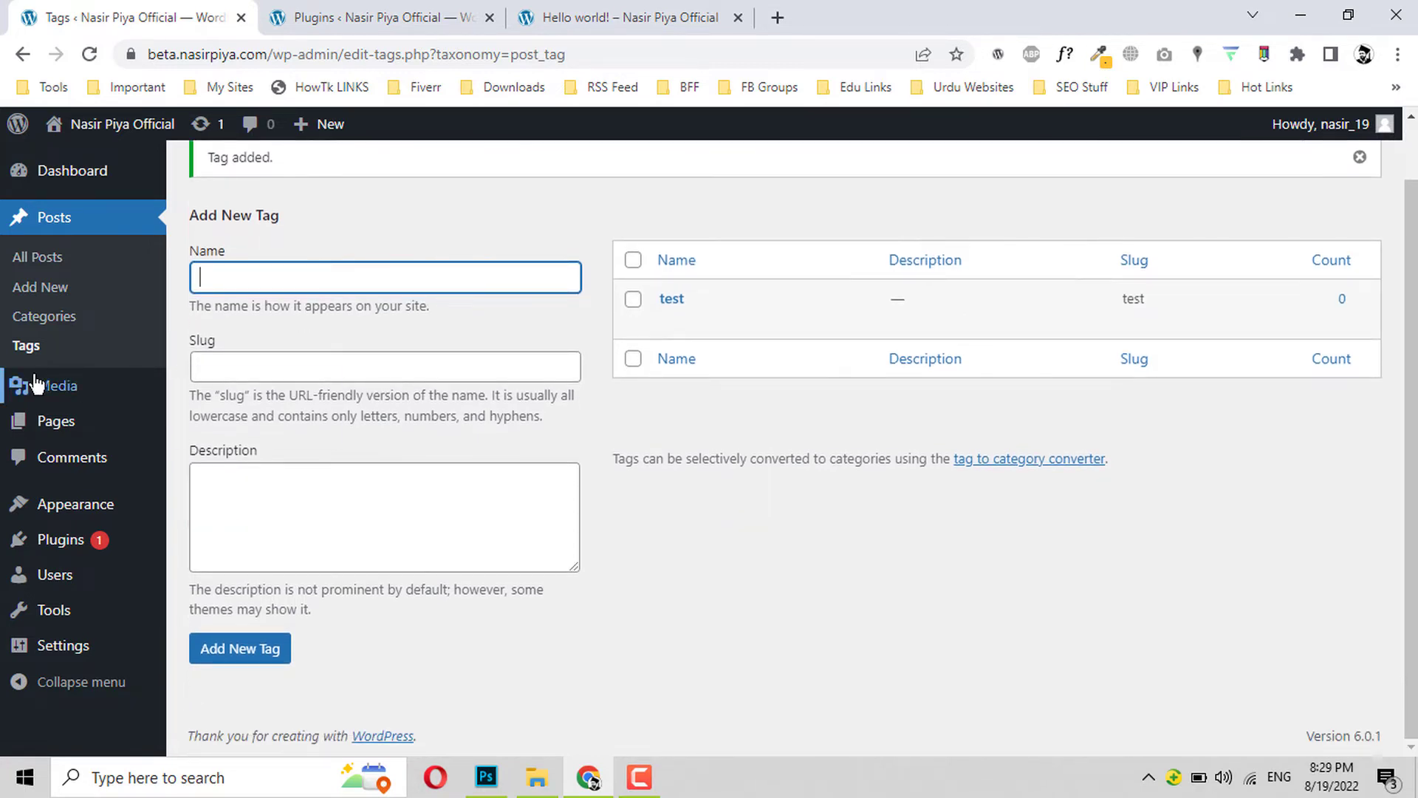
Step: View the media library and the list of all pages
left_click(155, 398)
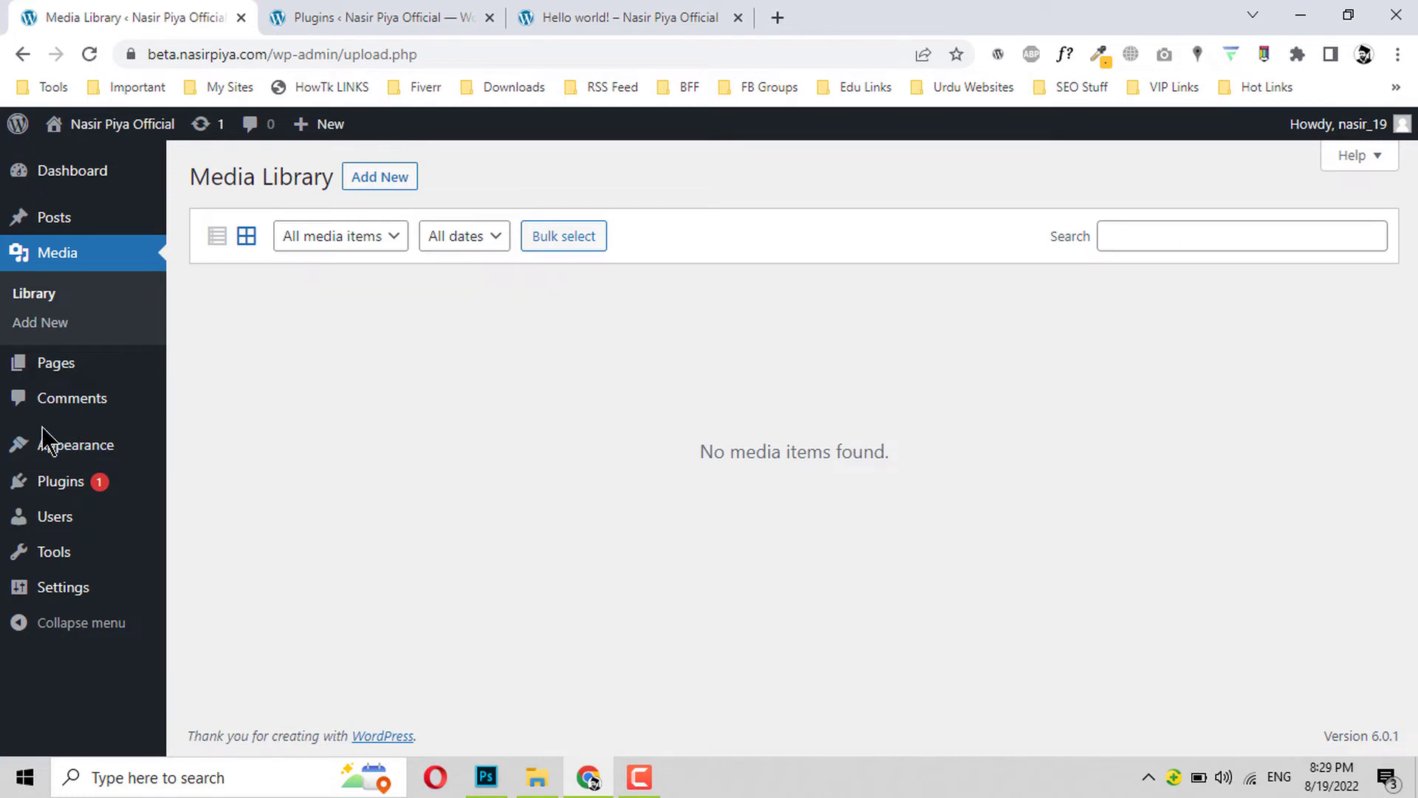
left_click(41, 363)
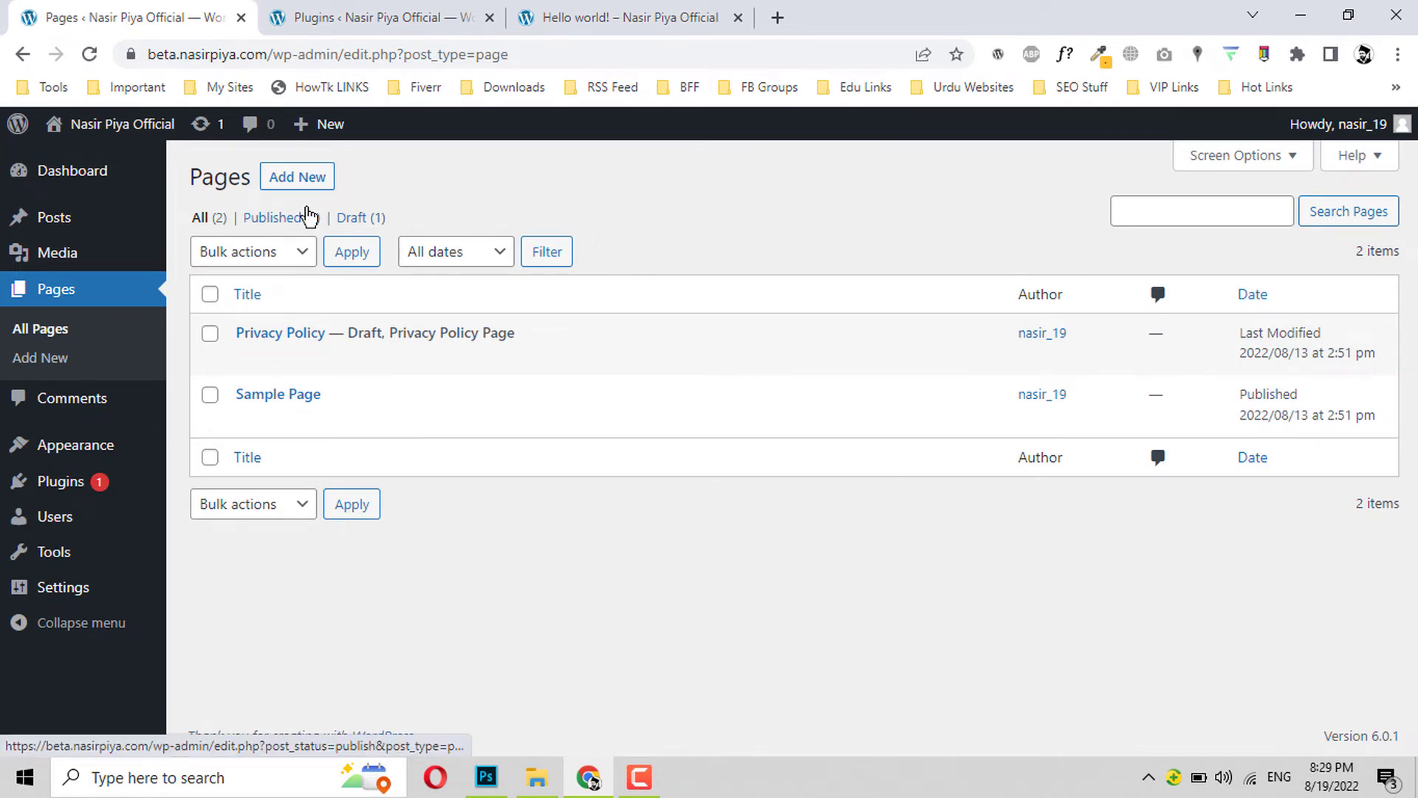
Step: Close the browser page showing the Hello world! post and return to the list of pages
left_click(475, 14)
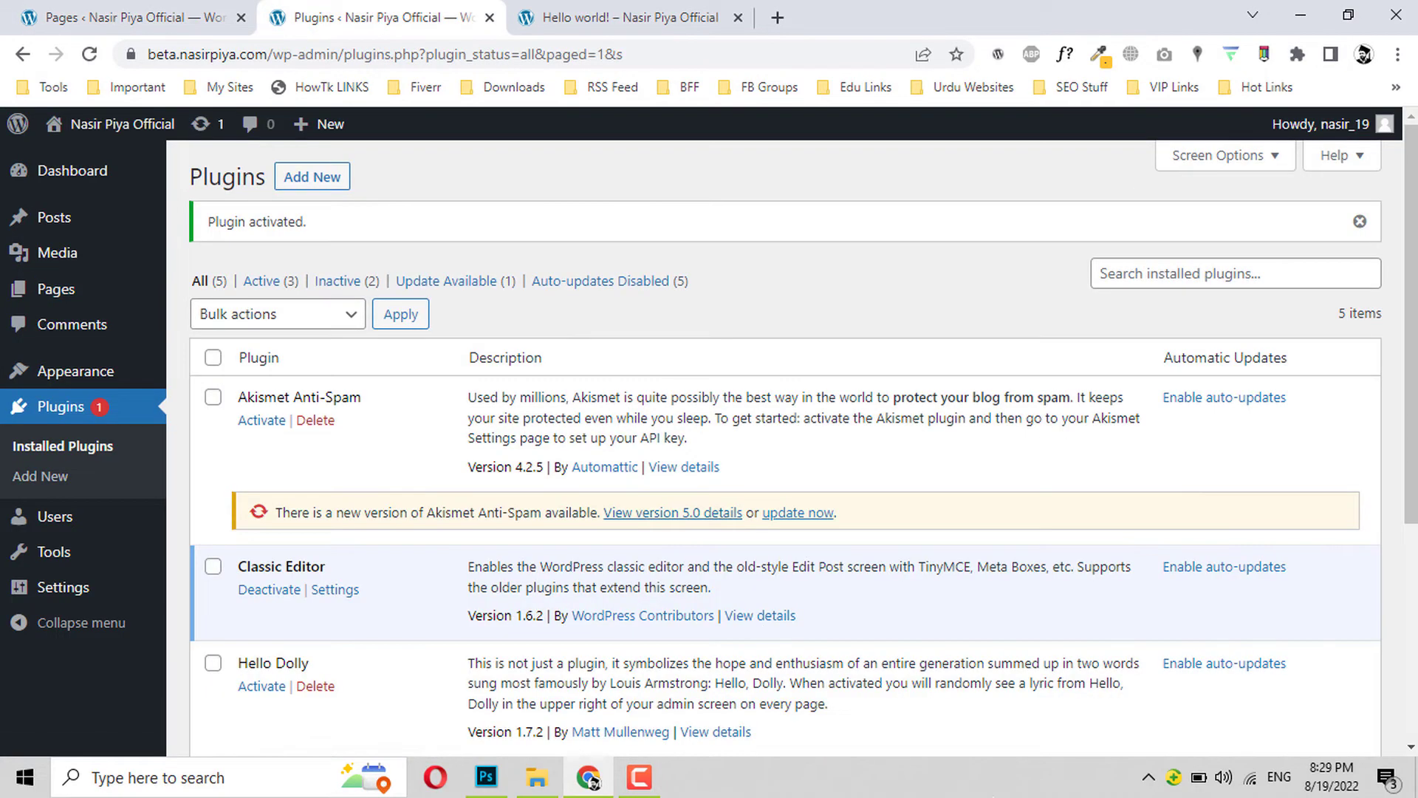
left_click(576, 15)
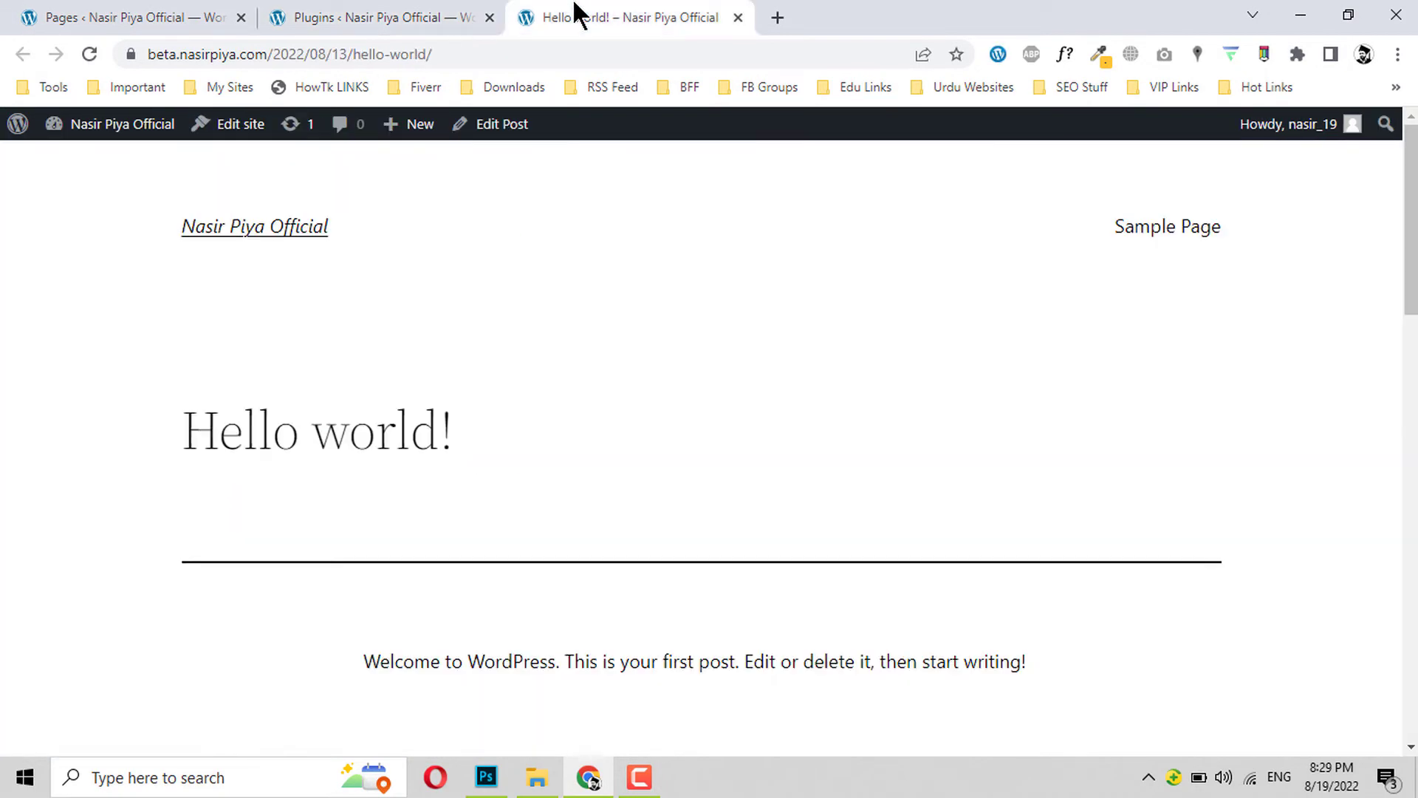
left_click(737, 17)
left_click(195, 14)
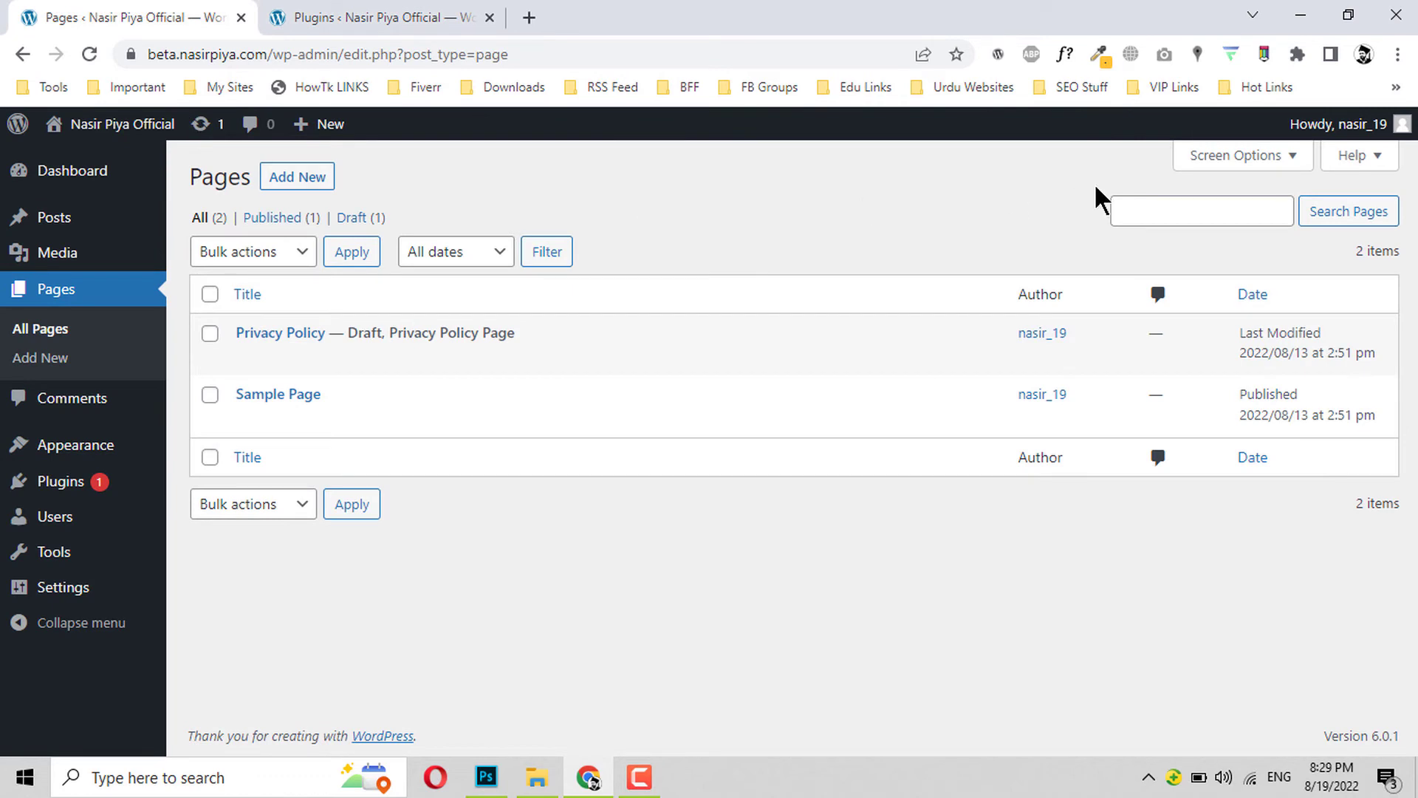
Step: View the list of comments on the site
left_click(29, 447)
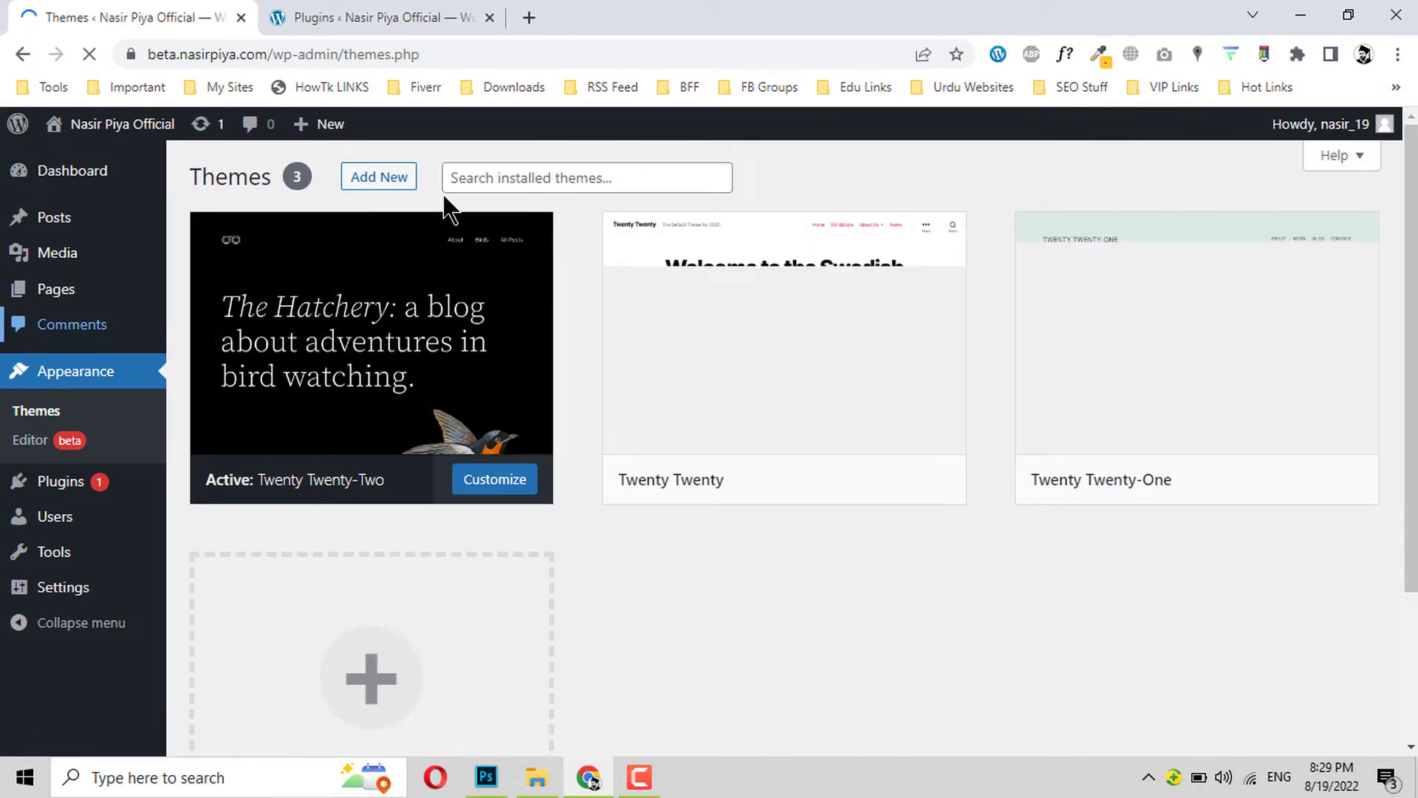
left_click(129, 326)
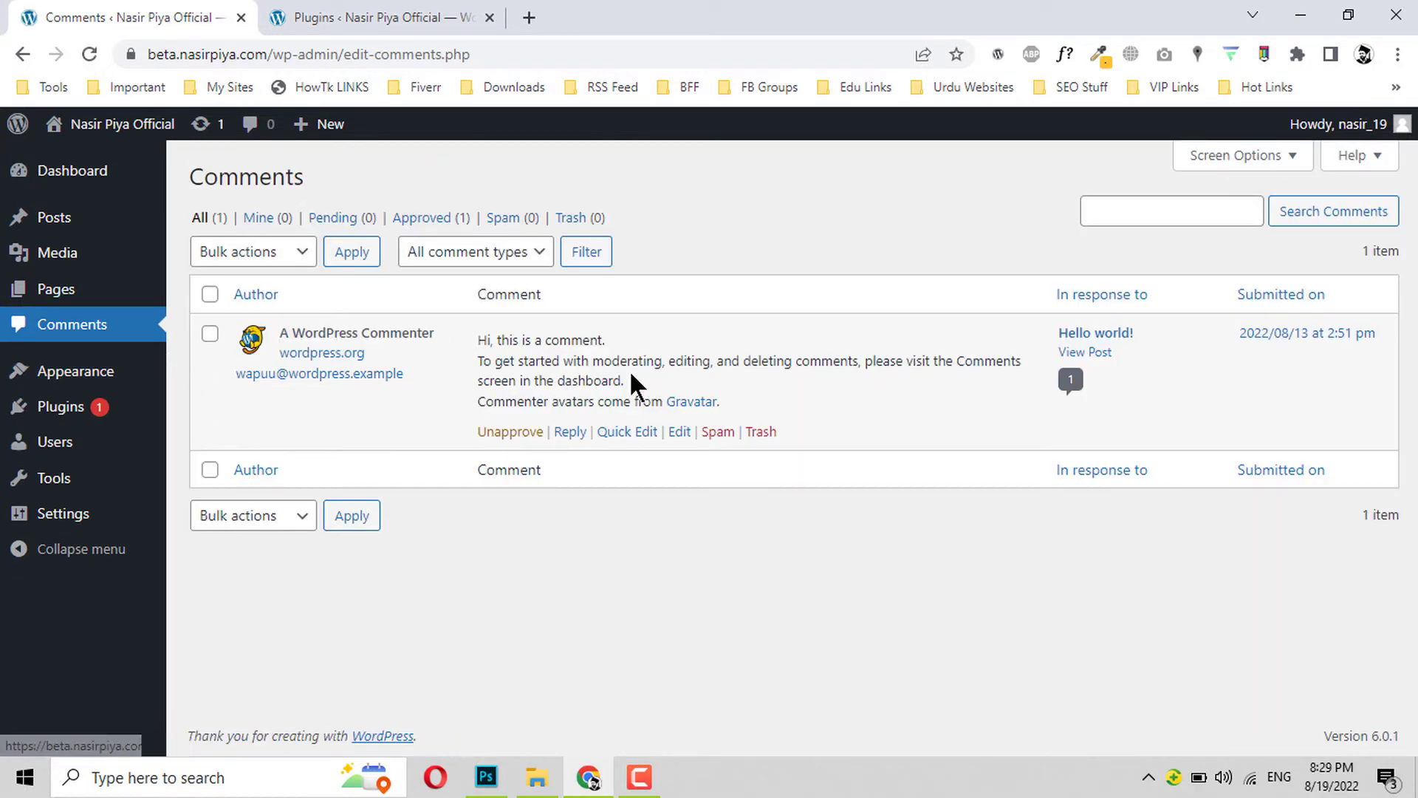
Step: Delete the Twenty Twenty-One theme from the installed themes and confirm the deletion
mouse_move(59, 379)
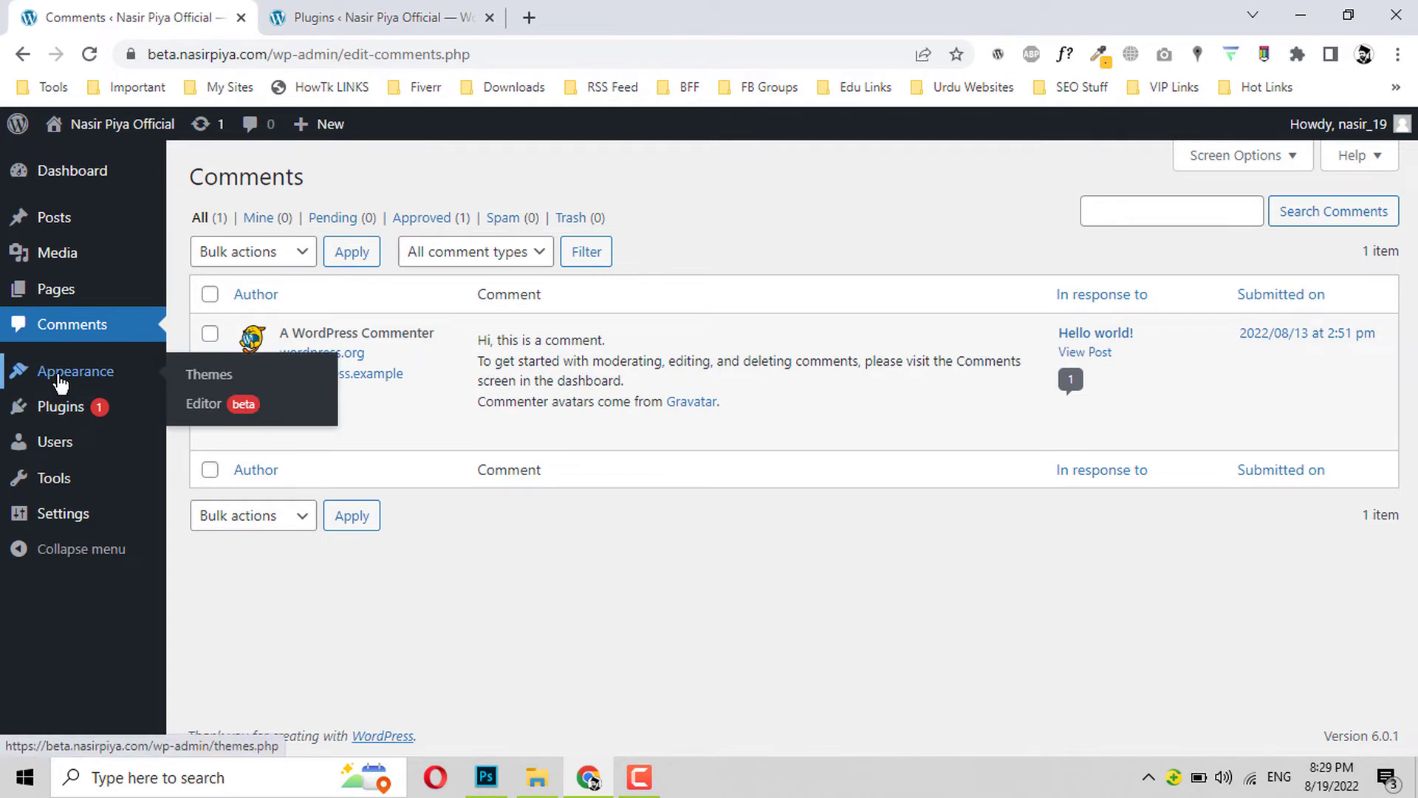
left_click(208, 376)
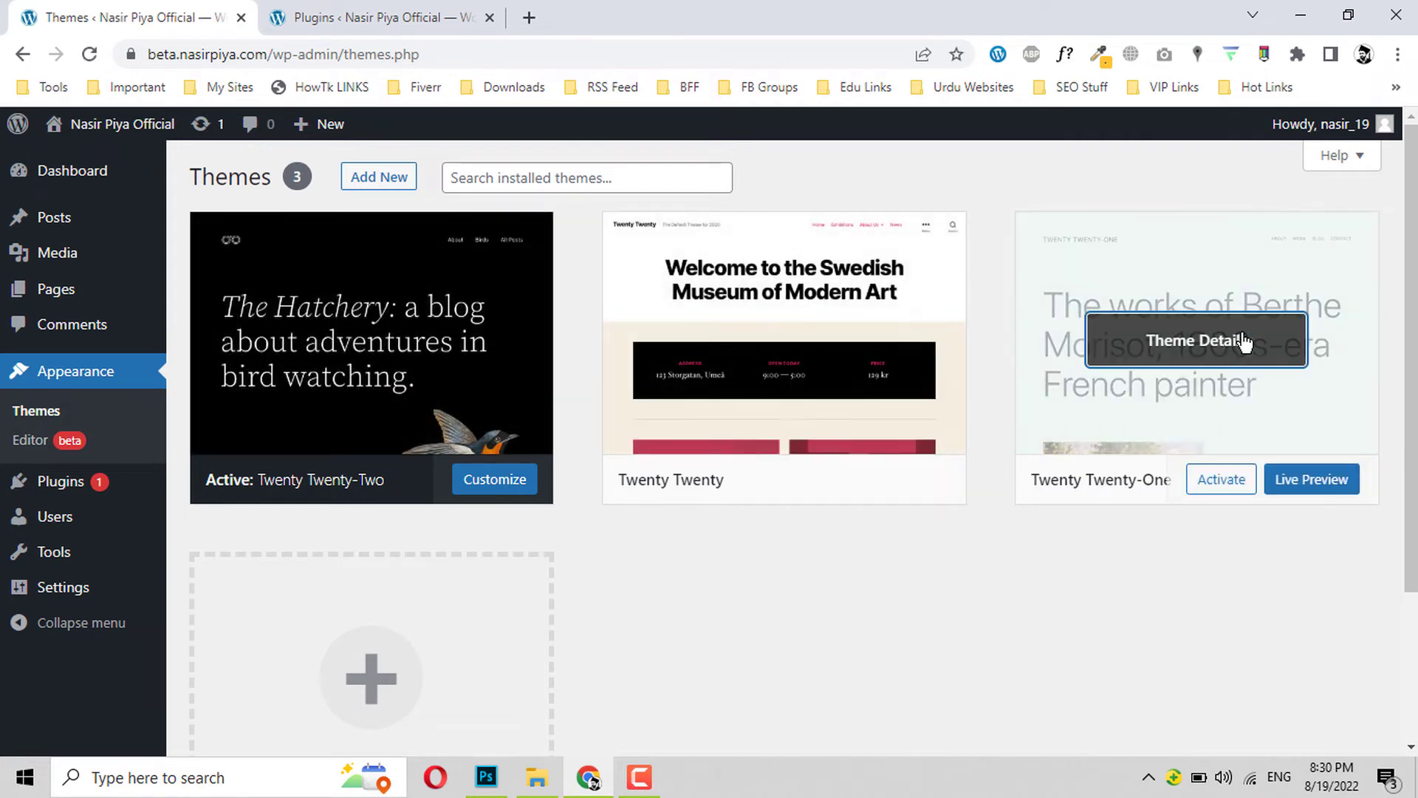
left_click(1238, 340)
left_click(1342, 708)
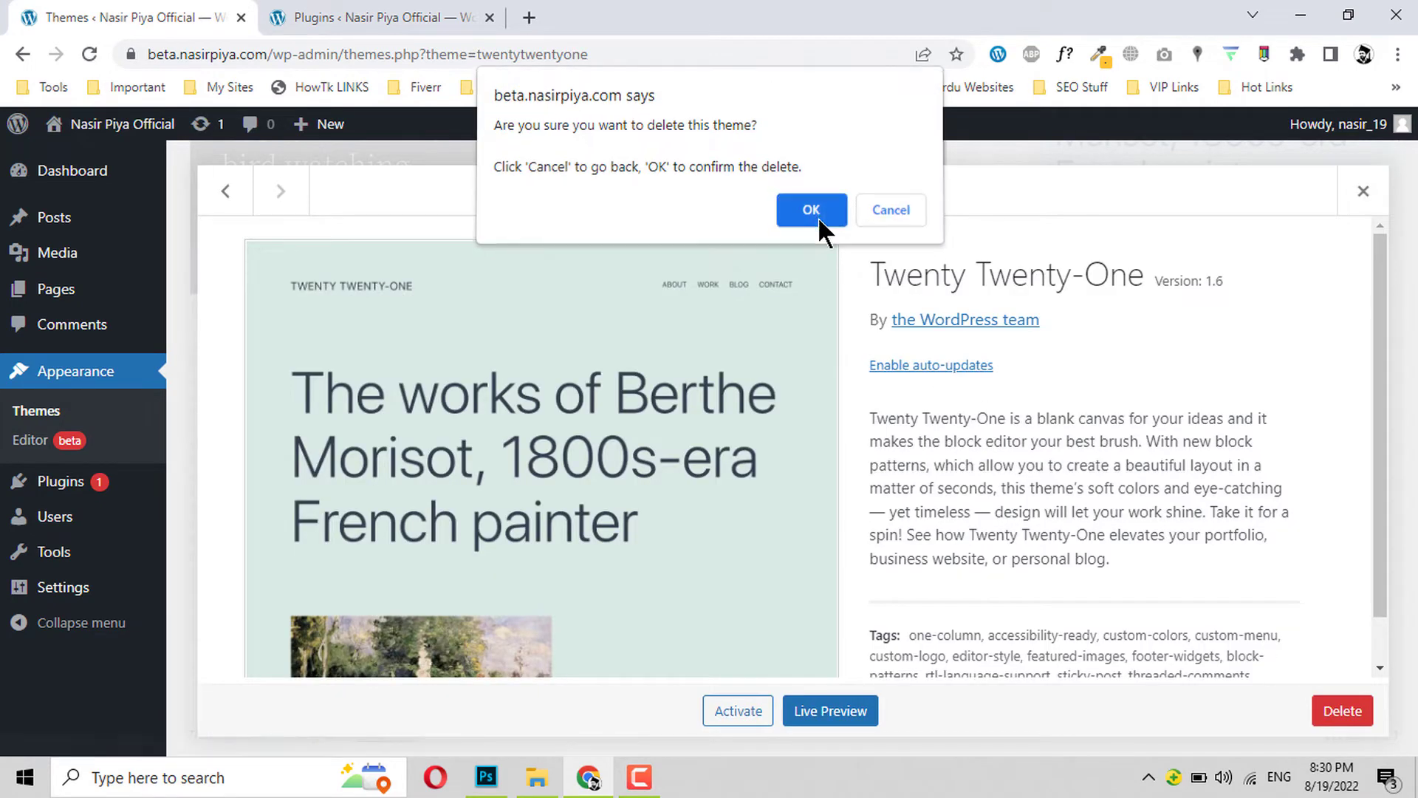
left_click(818, 216)
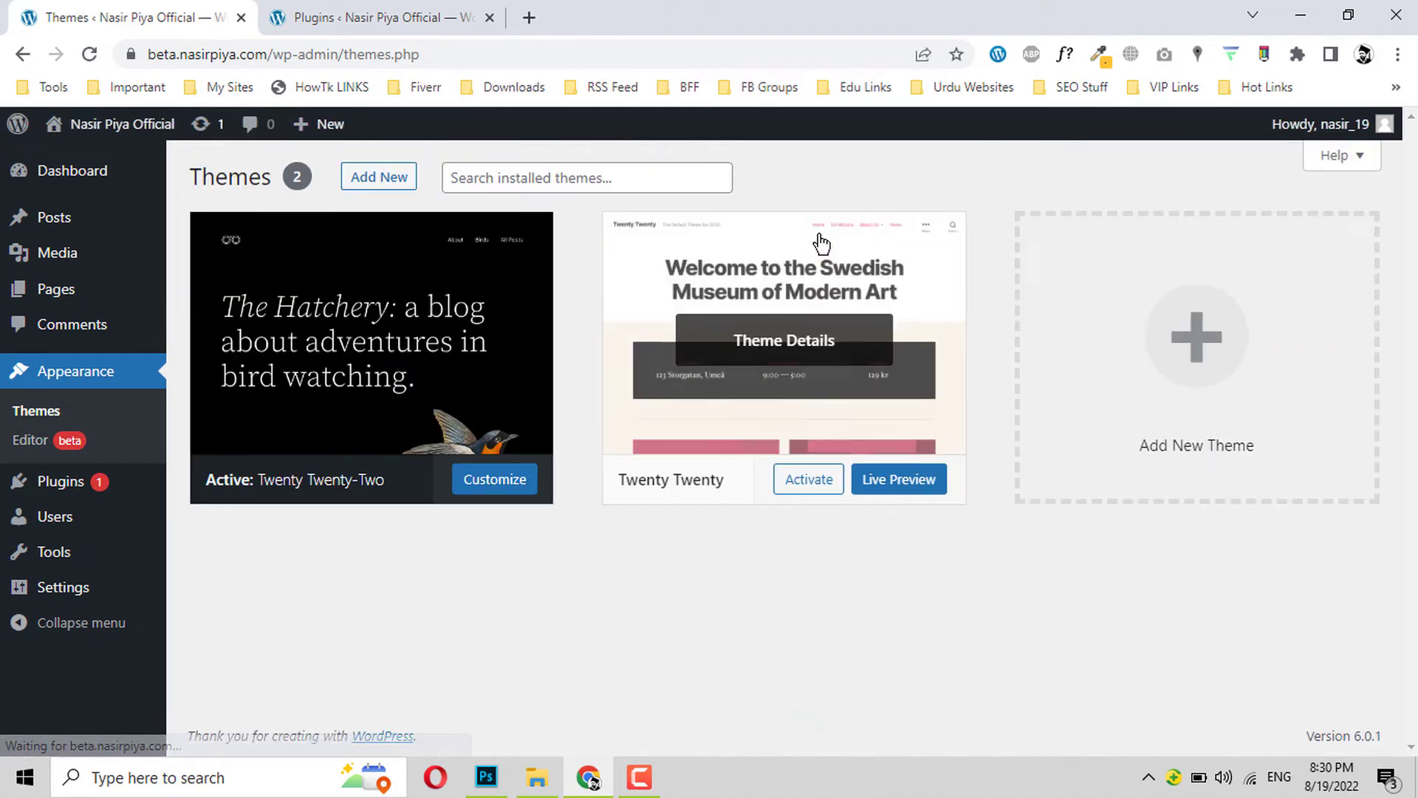
Step: Delete the Twenty Twenty theme from the installed themes and confirm the deletion
left_click(821, 243)
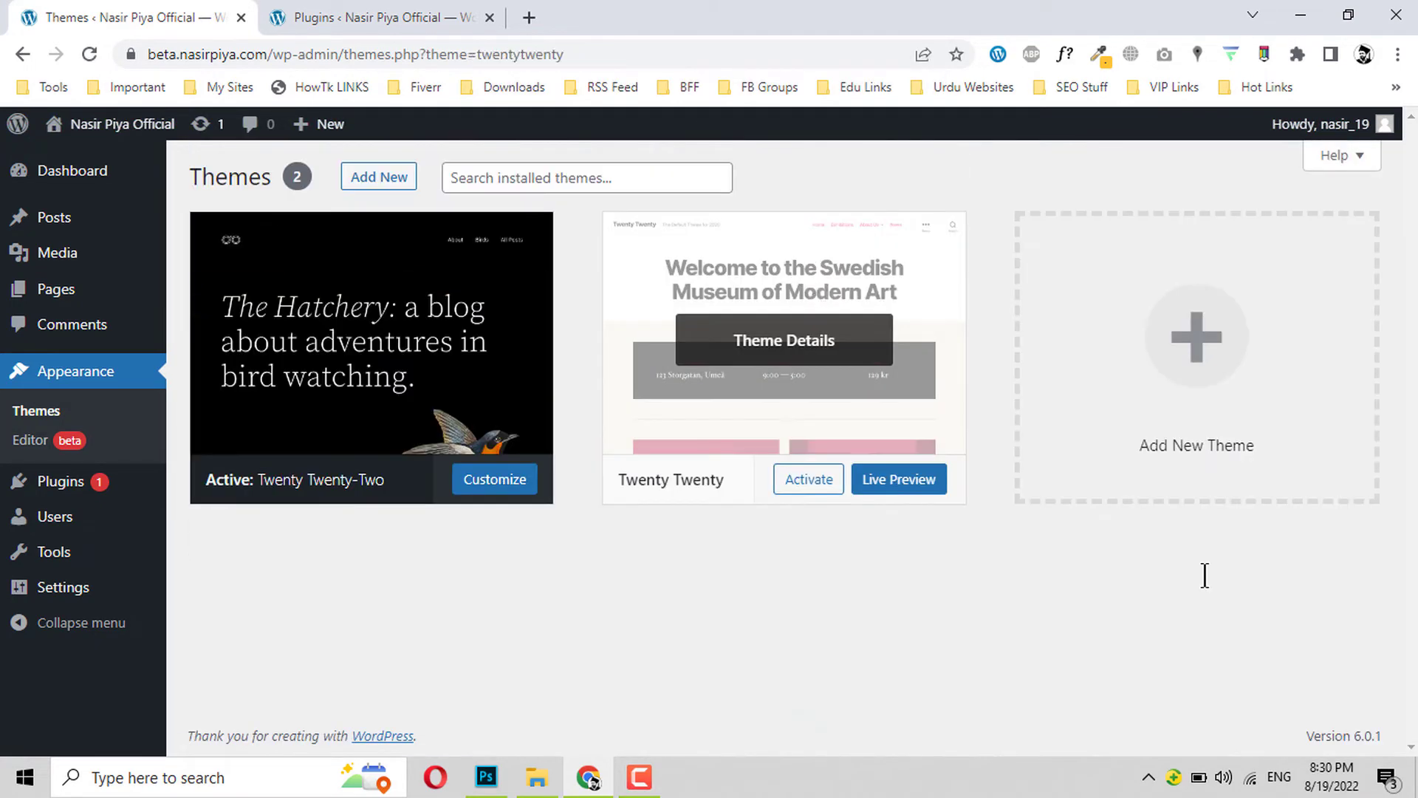
left_click(1331, 708)
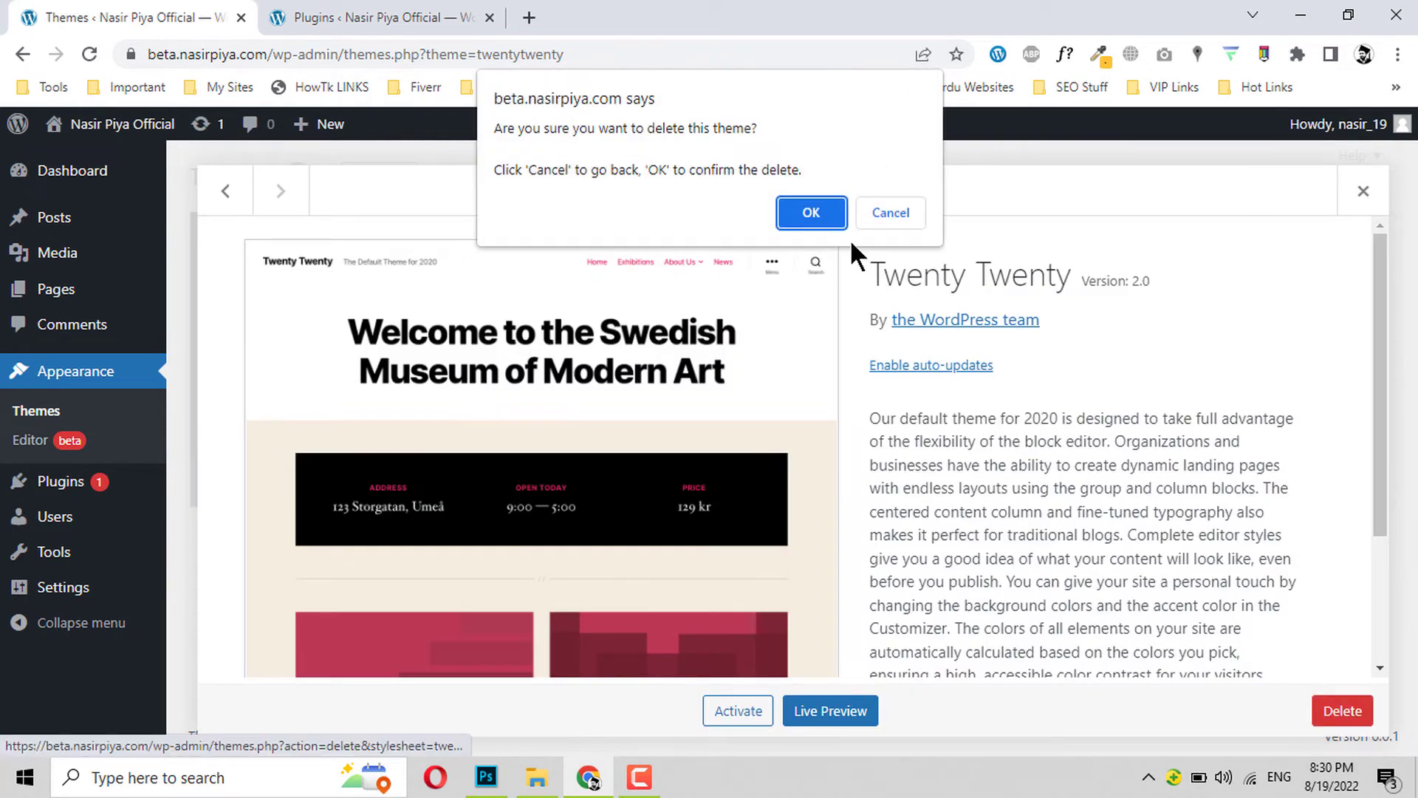
left_click(807, 213)
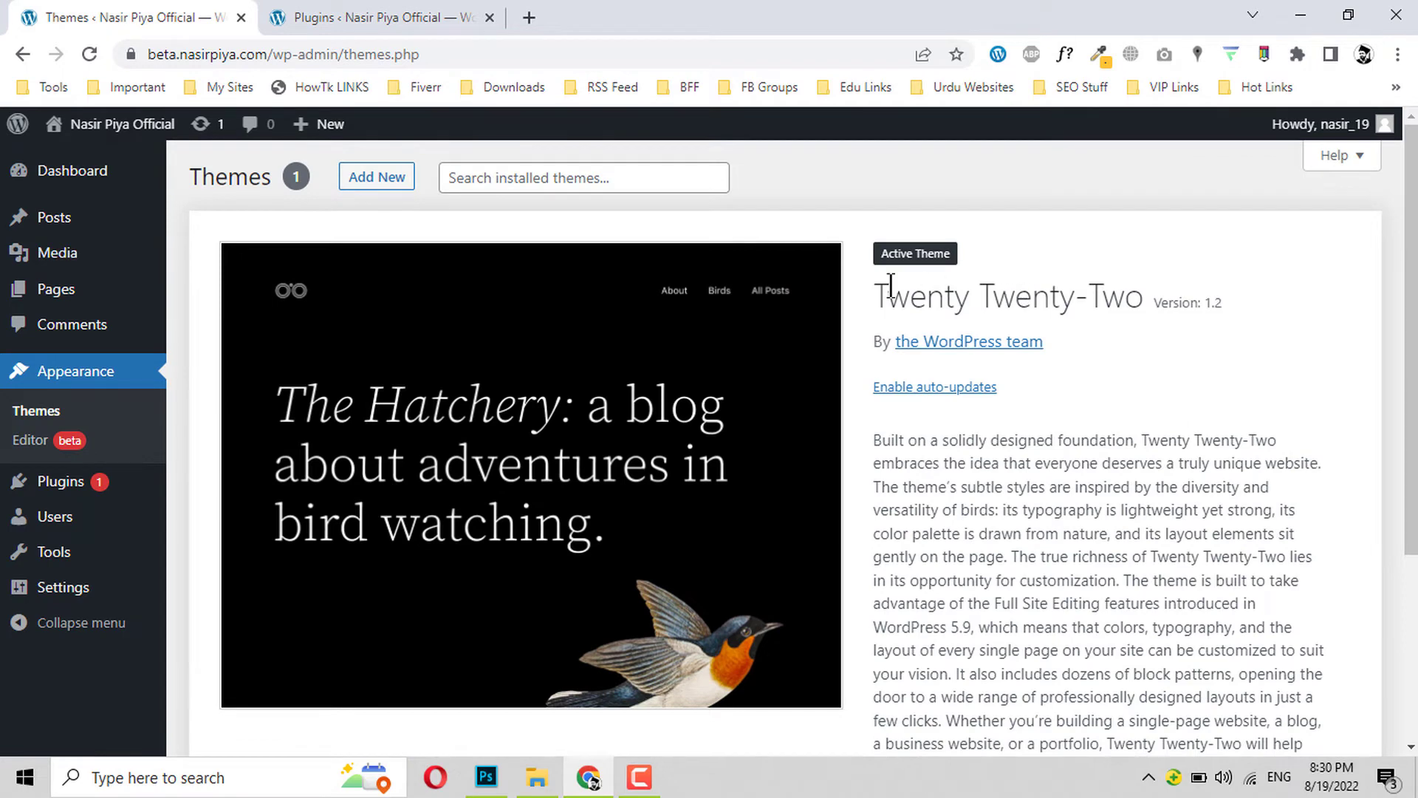
Step: Examine the name, description and tags of the active Twenty Twenty-Two theme
left_click_drag(876, 296, 1148, 298)
left_click(1074, 291)
scroll(1073, 288, "down", 4)
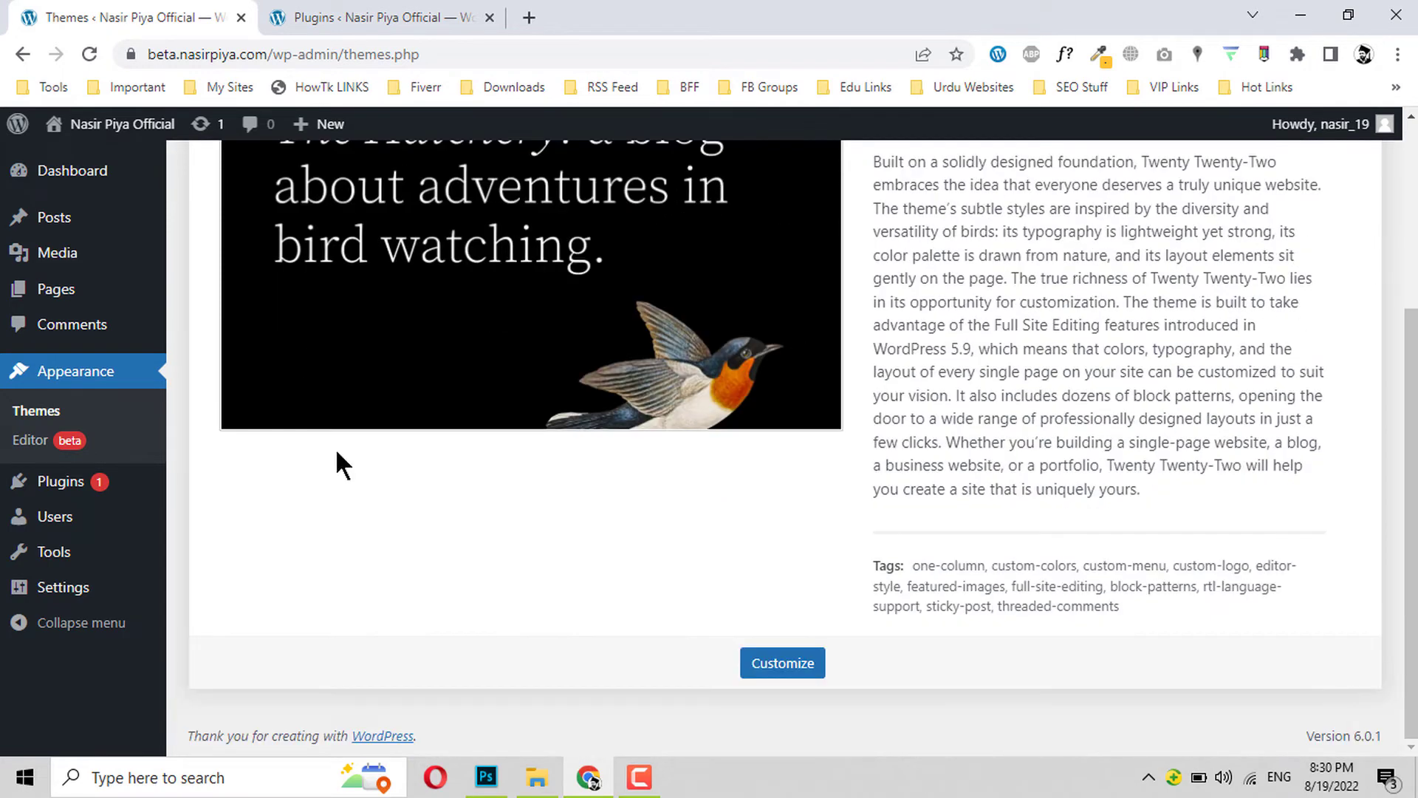
Step: In the installed plugins, delete Hello Dolly and update Akismet Anti-Spam to its new version
mouse_move(63, 498)
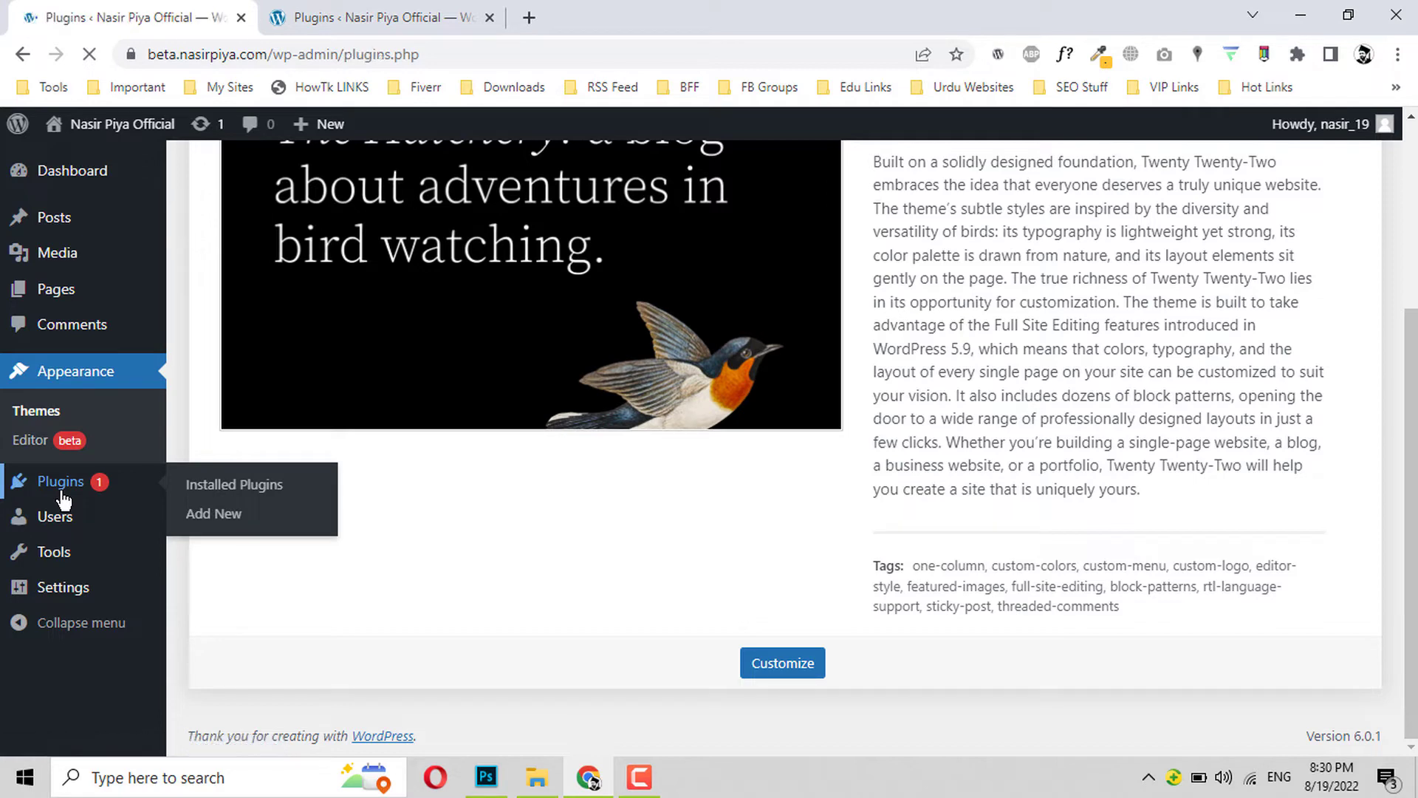
scroll(517, 414, "down", 4)
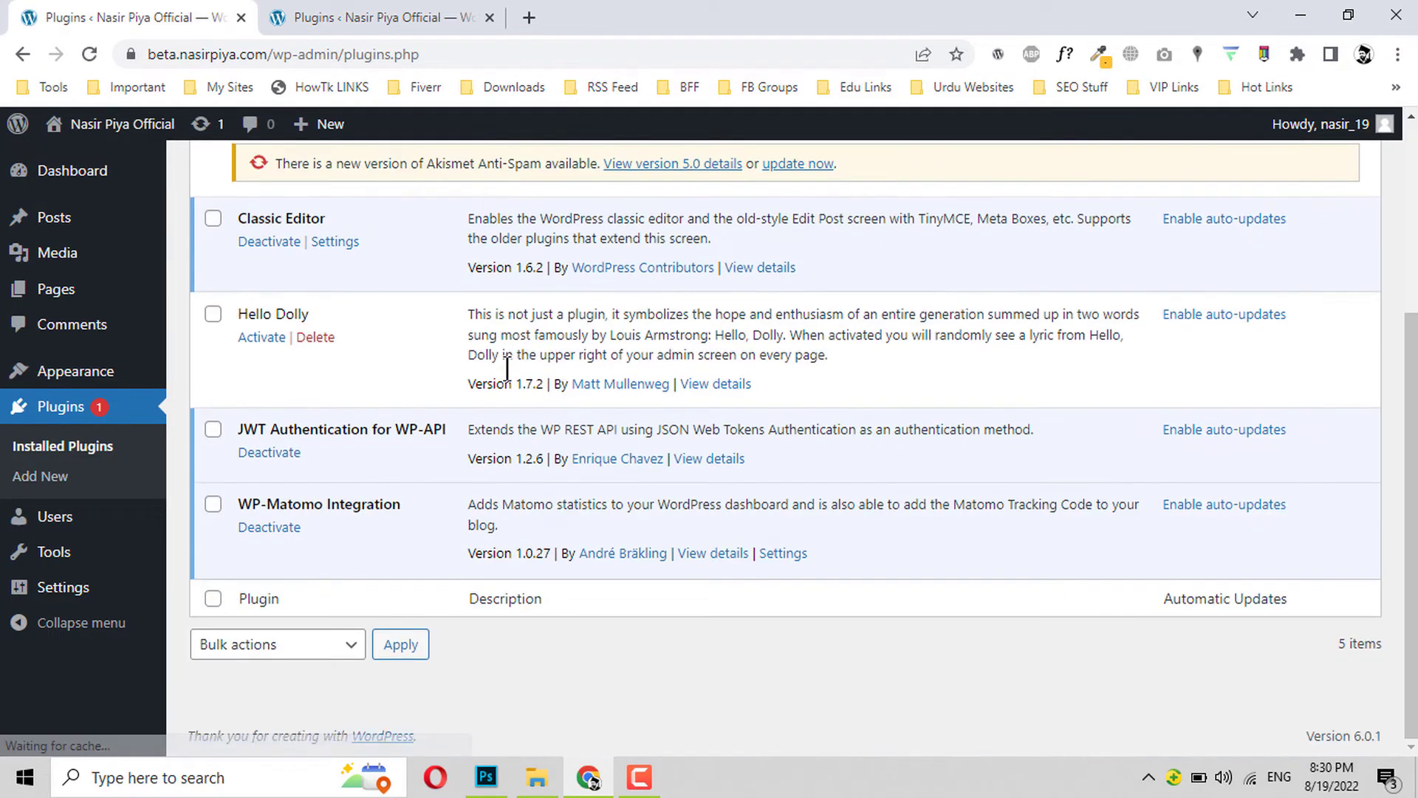
scroll(427, 447, "up", 4)
left_click(316, 624)
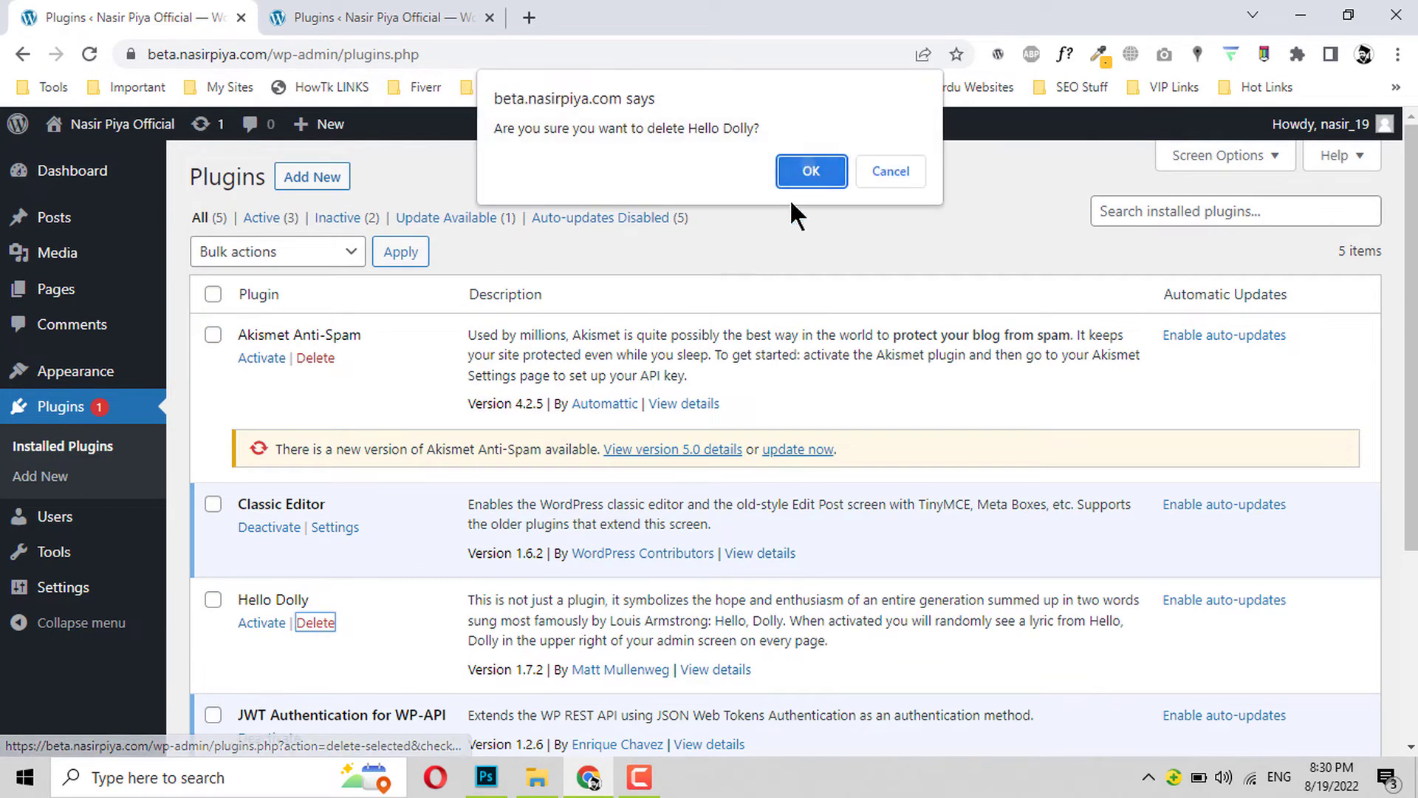
left_click(809, 168)
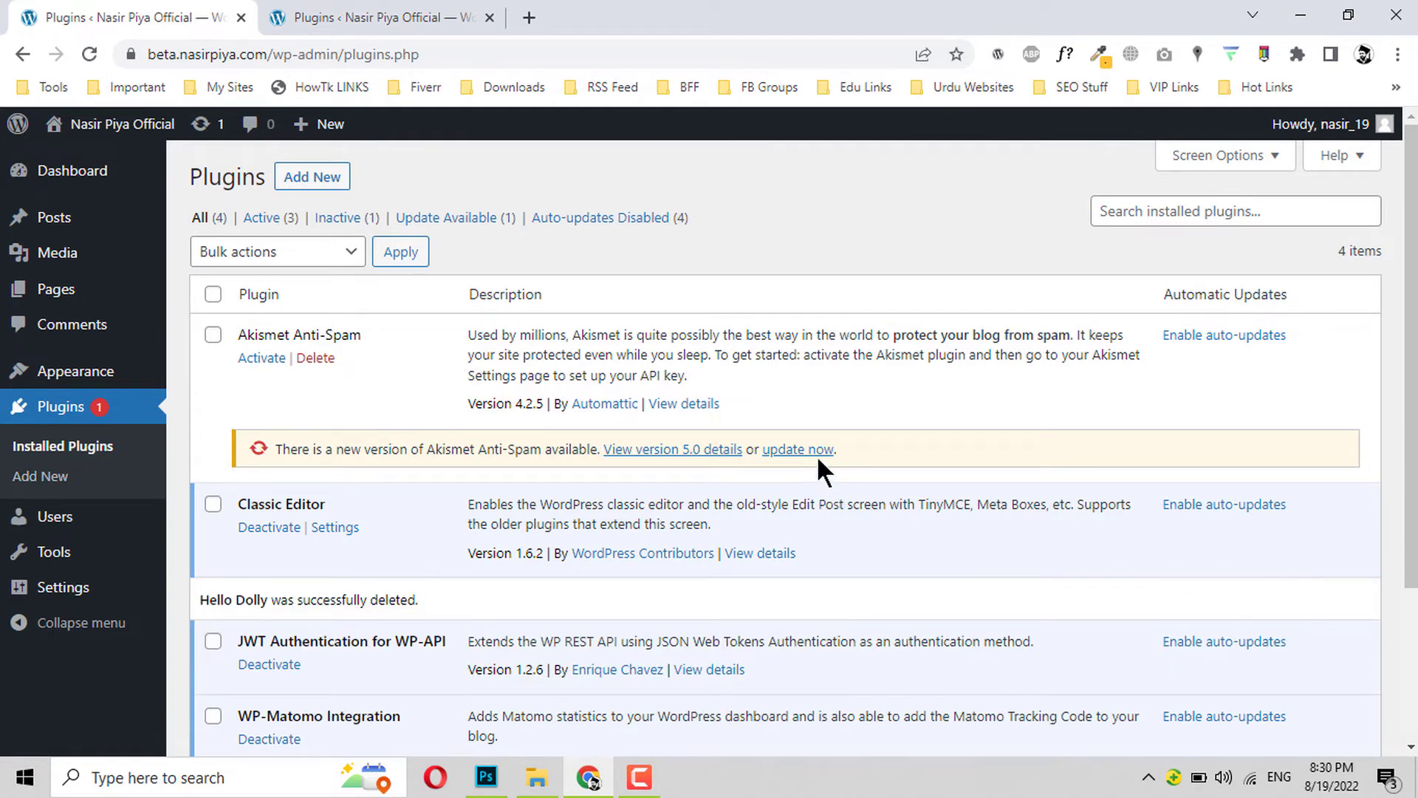
left_click(813, 452)
Step: Deactivate the JWT Authentication for WP-API and WP-Matomo Integration plugins together with a bulk action
scroll(454, 392, "down", 3)
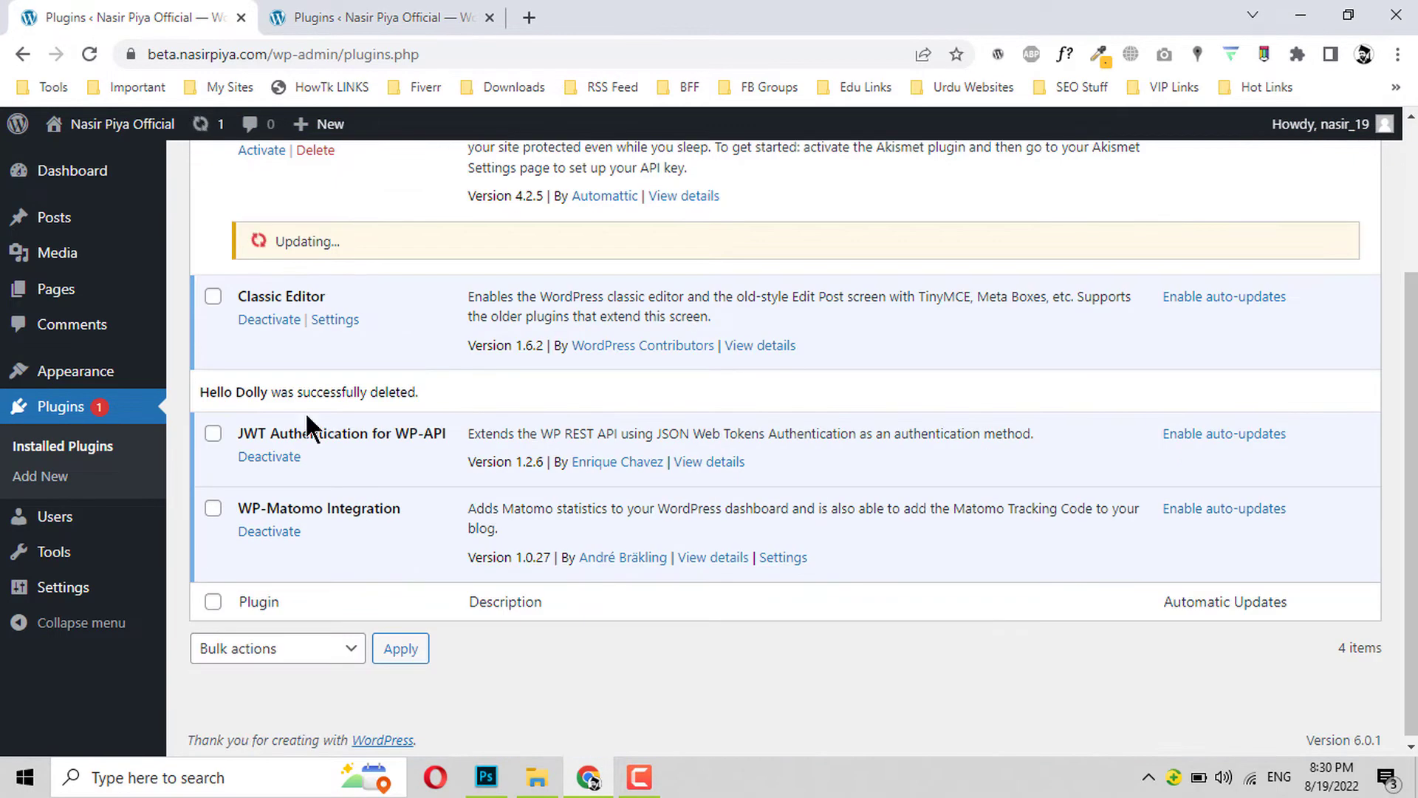
left_click(213, 434)
left_click(213, 509)
scroll(431, 428, "up", 3)
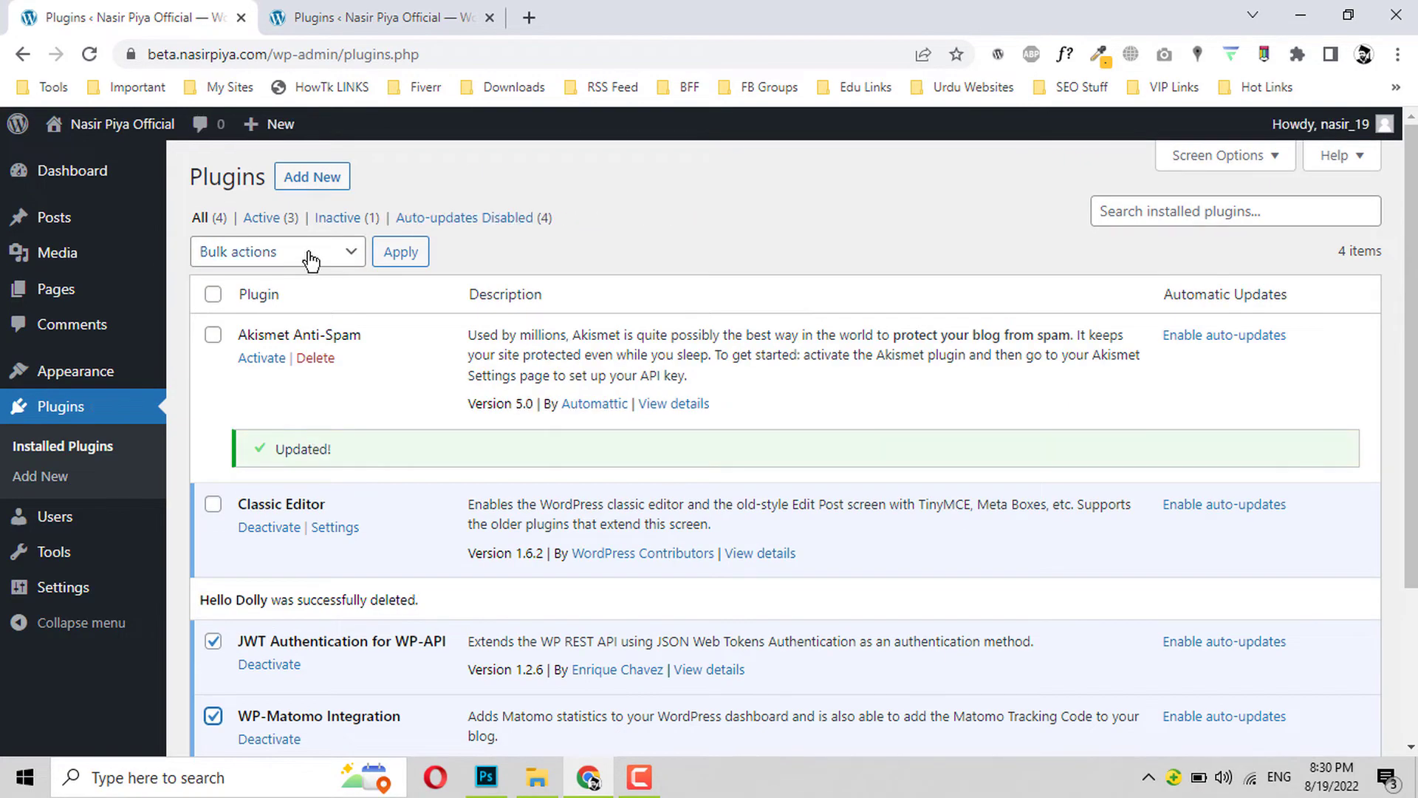
left_click(307, 255)
left_click(275, 321)
left_click(398, 252)
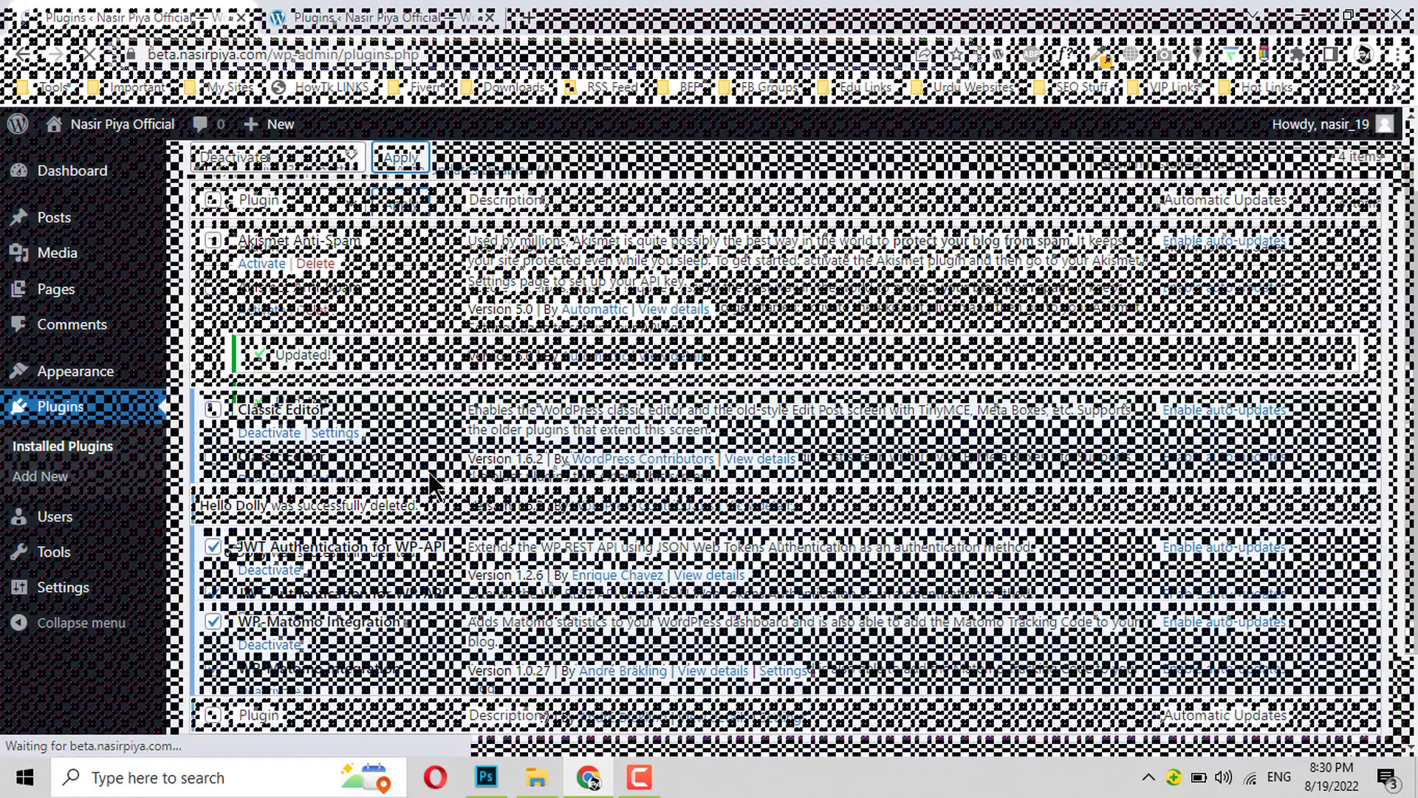
scroll(254, 559, "down", 3)
scroll(329, 457, "up", 3)
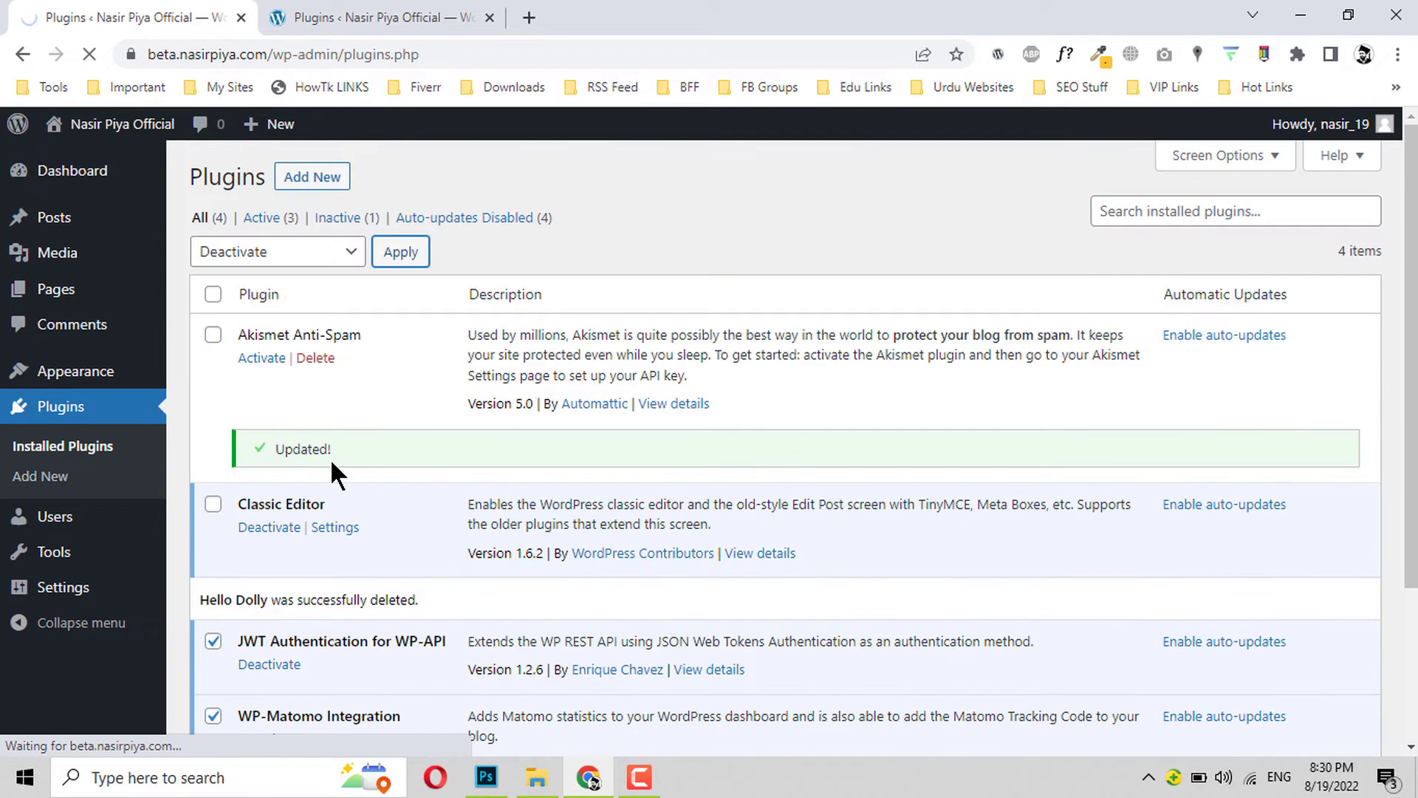
Step: Delete the deactivated JWT Authentication for WP-API and WP-Matomo Integration plugins, confirming each deletion
scroll(329, 458, "down", 2)
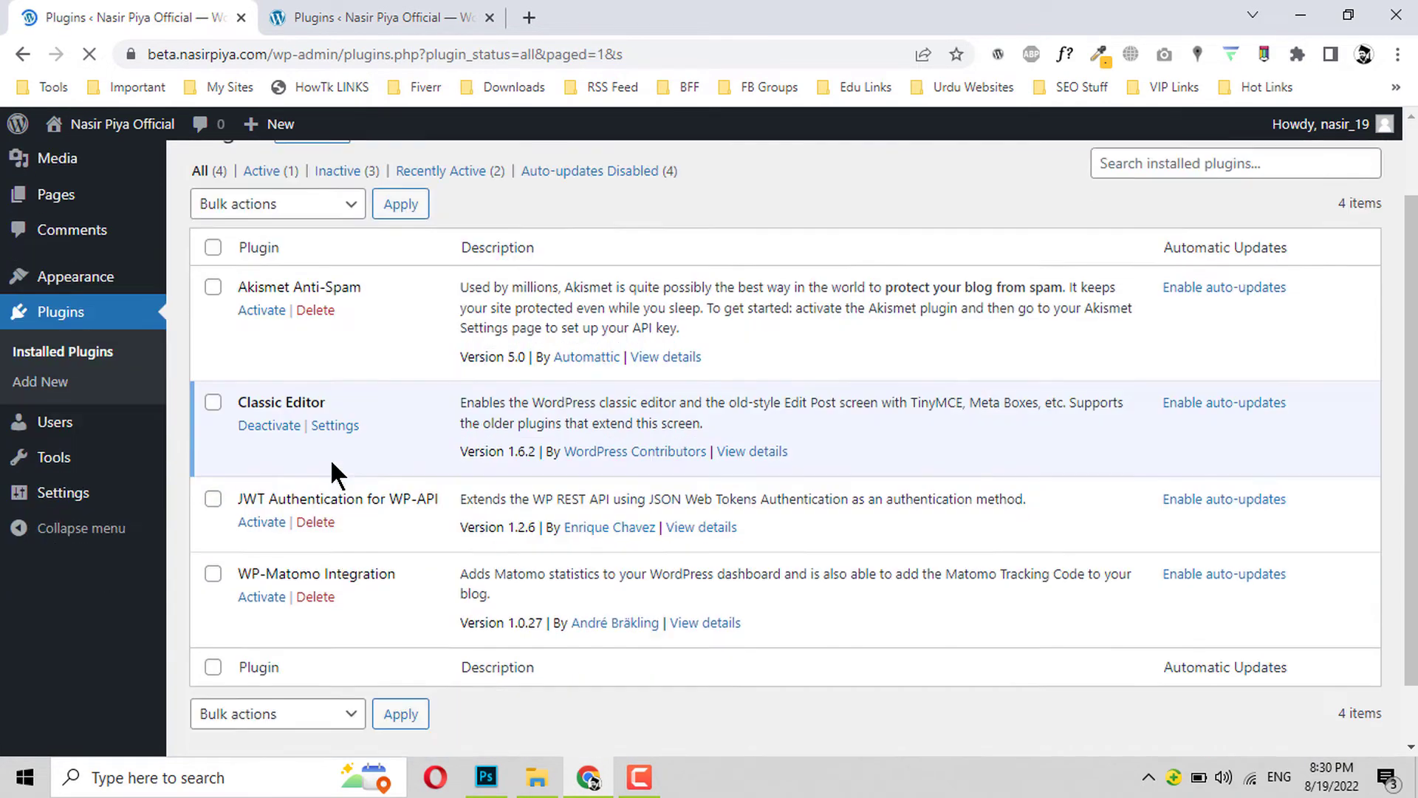
left_click(317, 467)
left_click(796, 200)
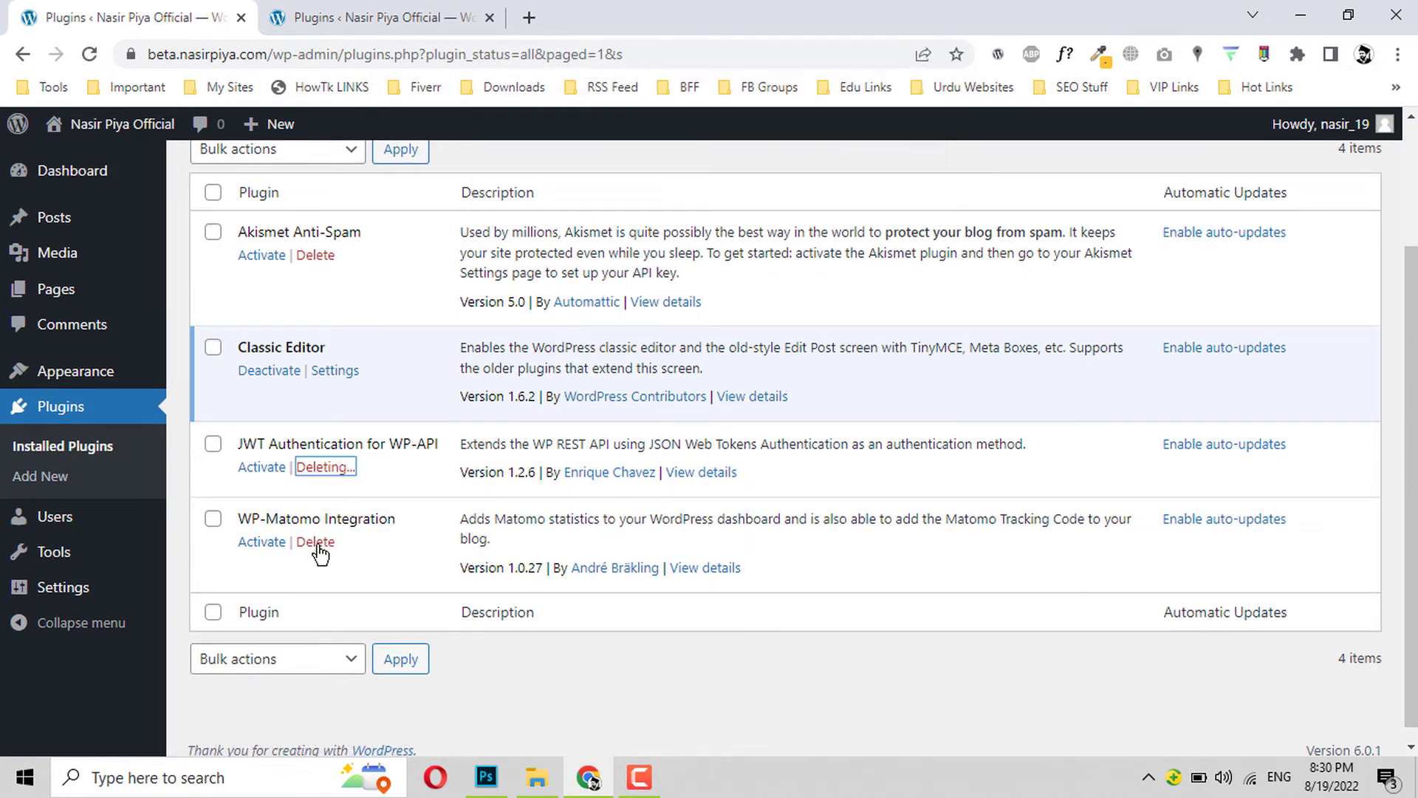
left_click(315, 548)
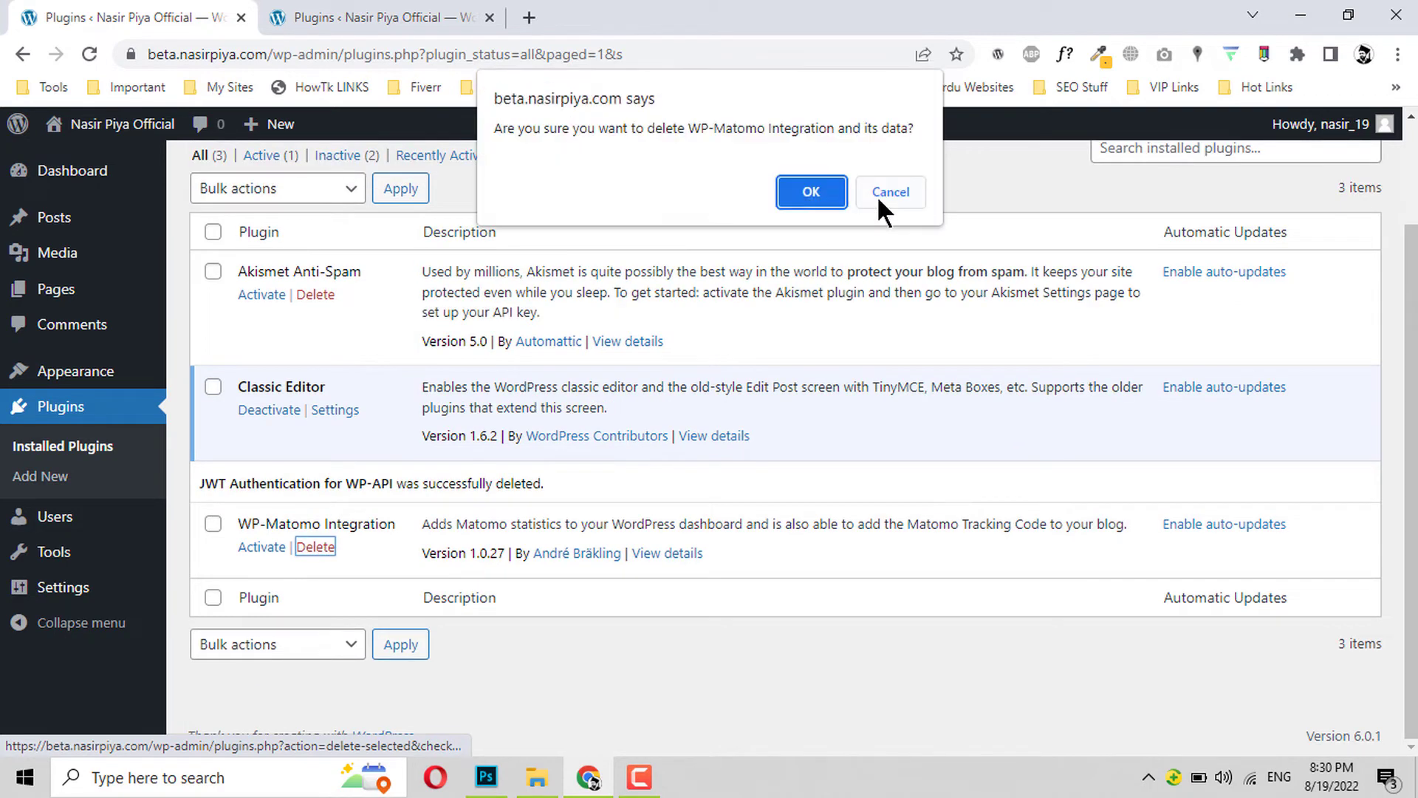
key("Return")
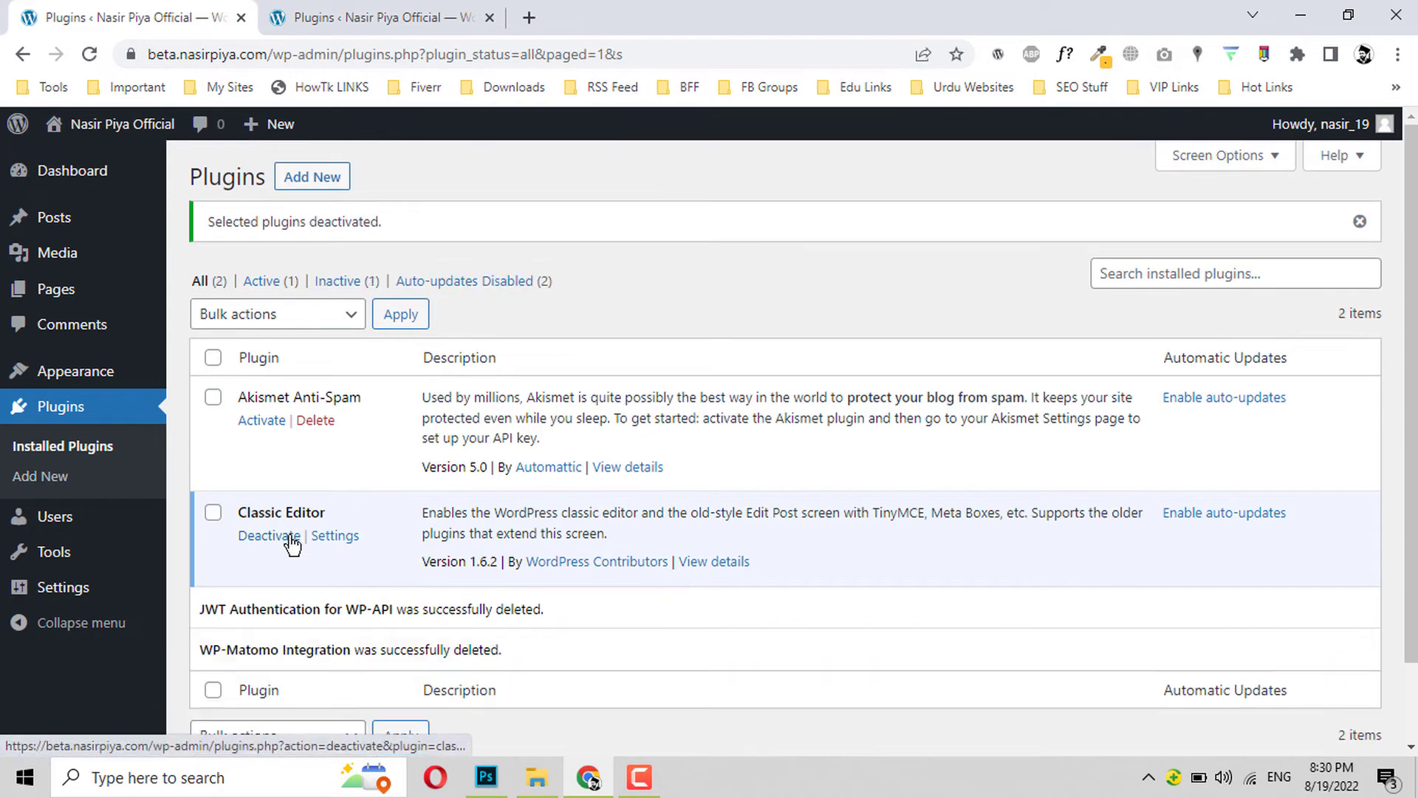
Step: Open the page for adding new plugins and browse the featured plugins
left_click(220, 289)
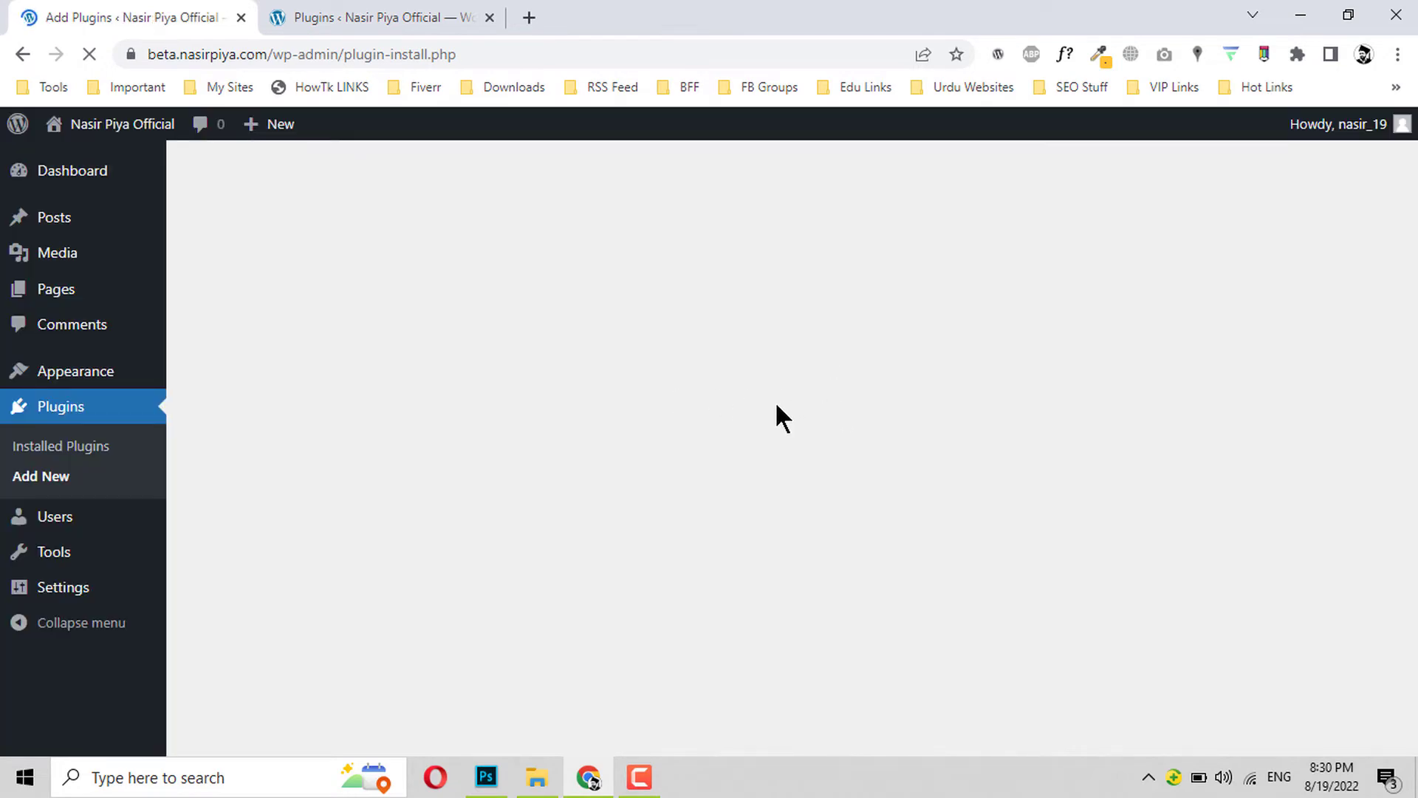
scroll(653, 440, "down", 5)
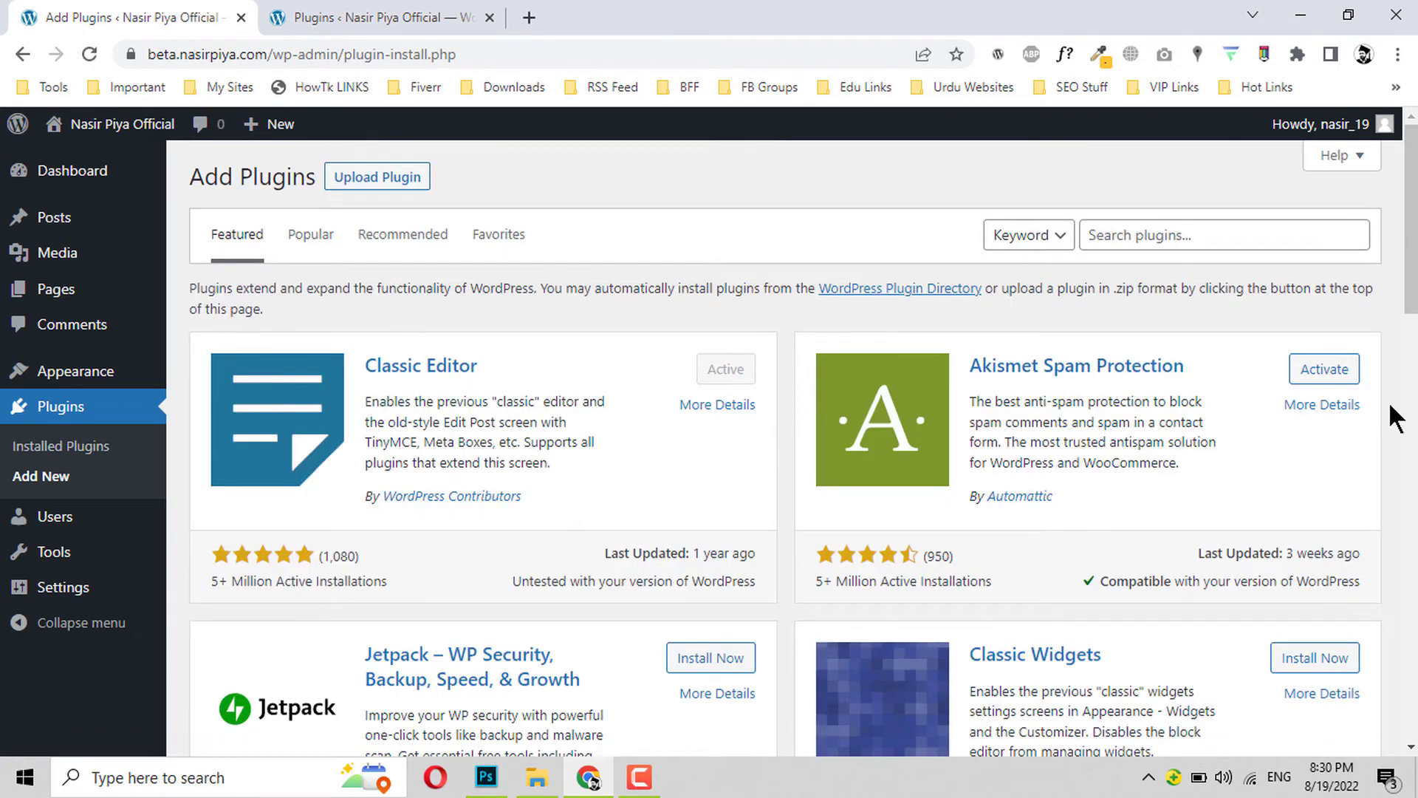
scroll(607, 356, "down", 4)
Step: View the list of all users and examine the new user form, including its available roles
mouse_move(32, 526)
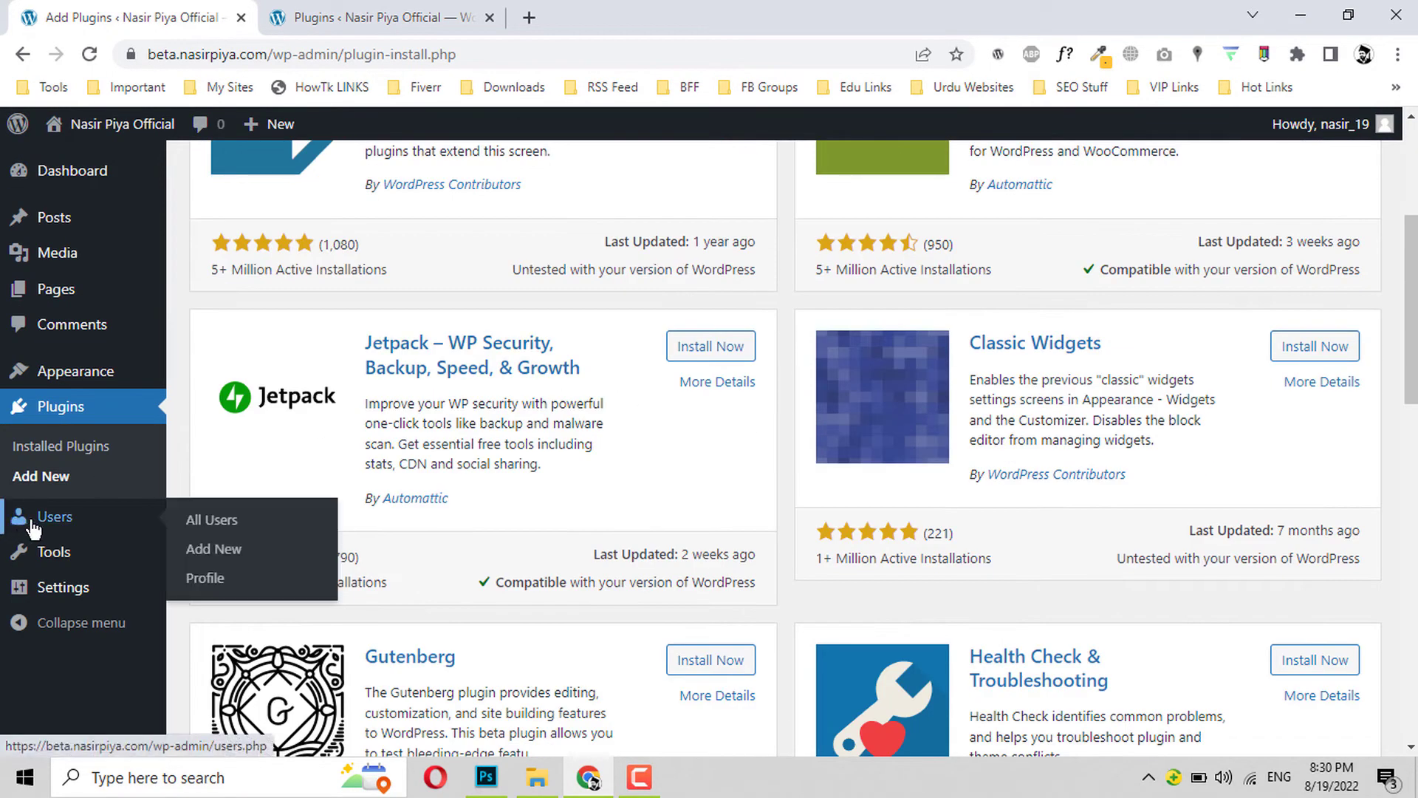
left_click(296, 521)
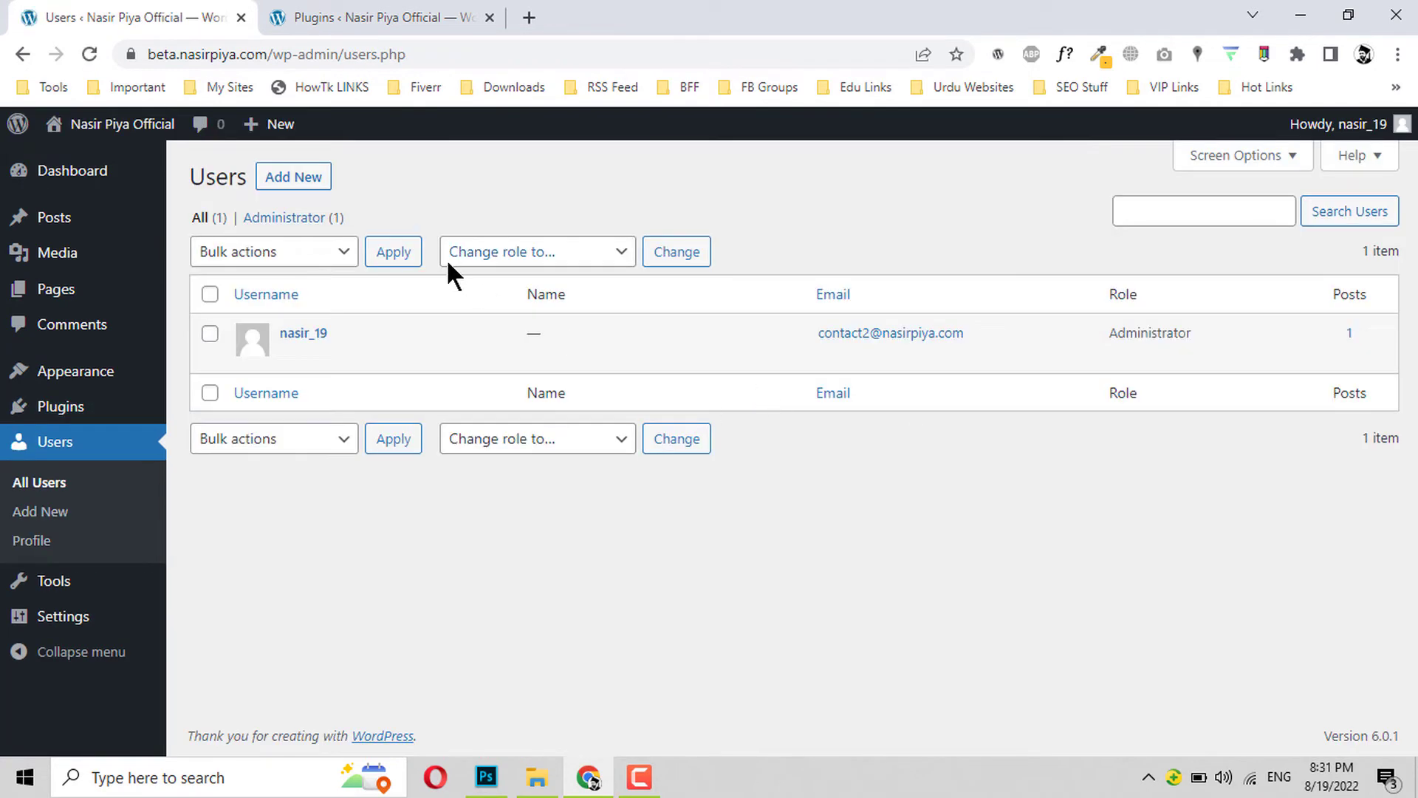
left_click(310, 178)
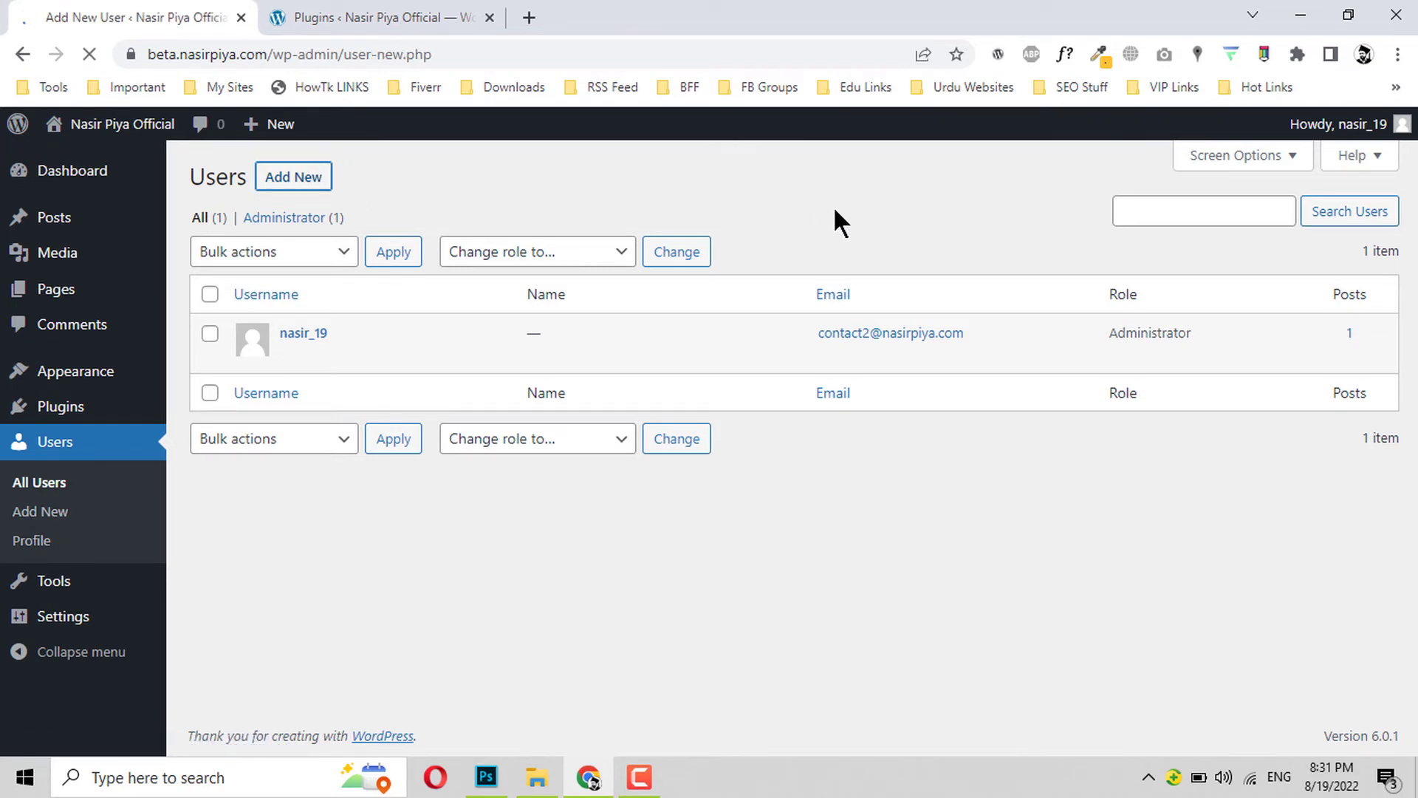
scroll(409, 462, "down", 3)
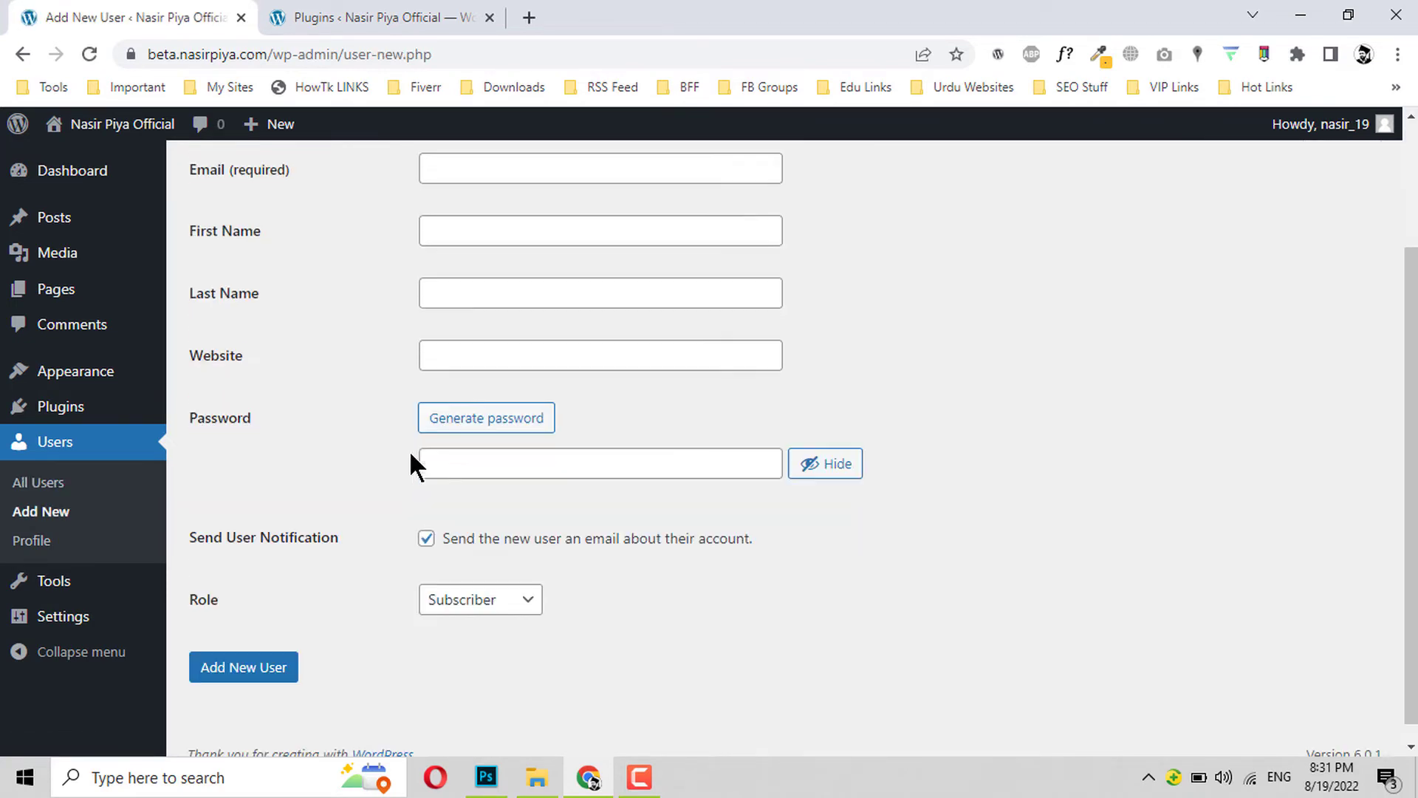
left_click(482, 600)
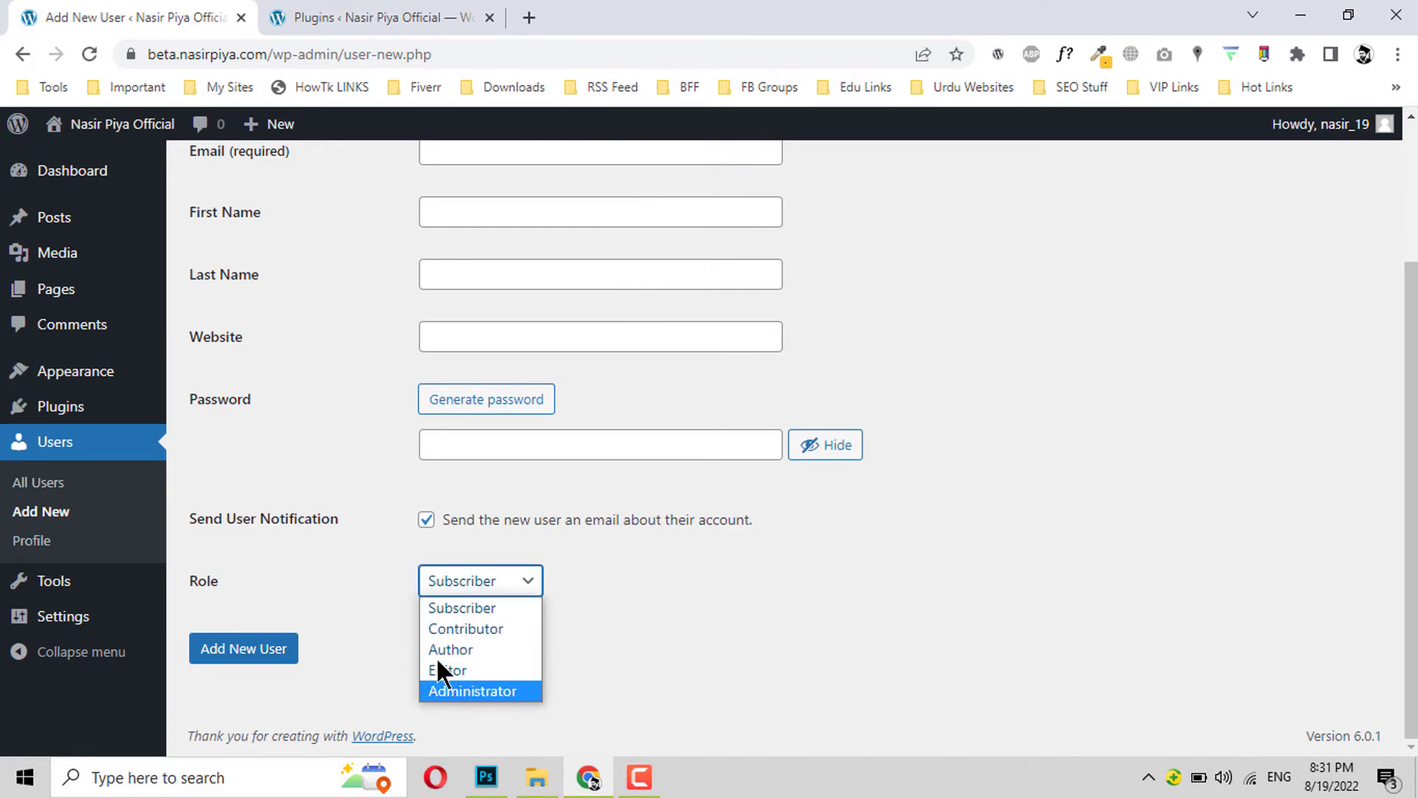
left_click(360, 461)
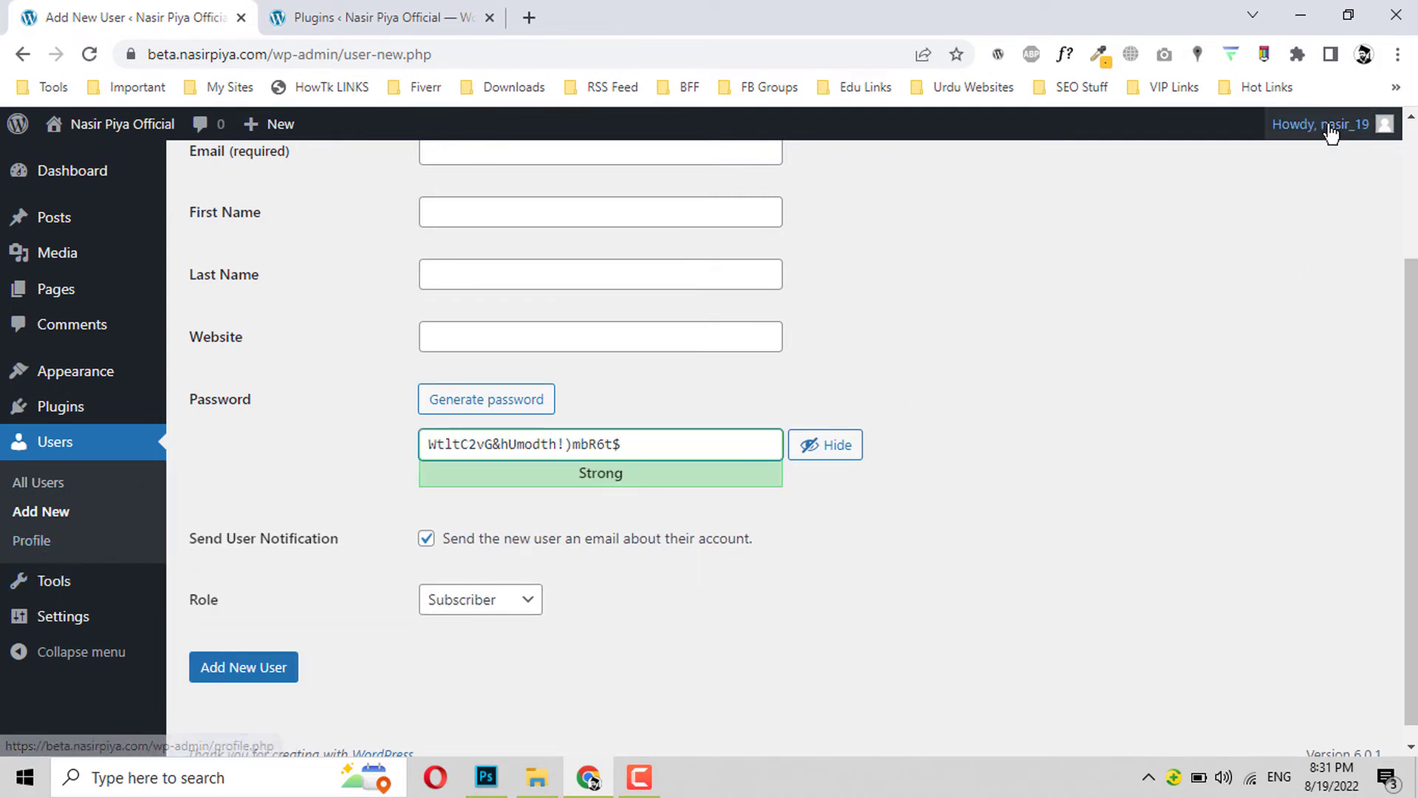
Step: Open the logged-in account's profile and examine its personal options, name, contact, profile picture and account management sections
mouse_move(1329, 126)
left_click(1253, 213)
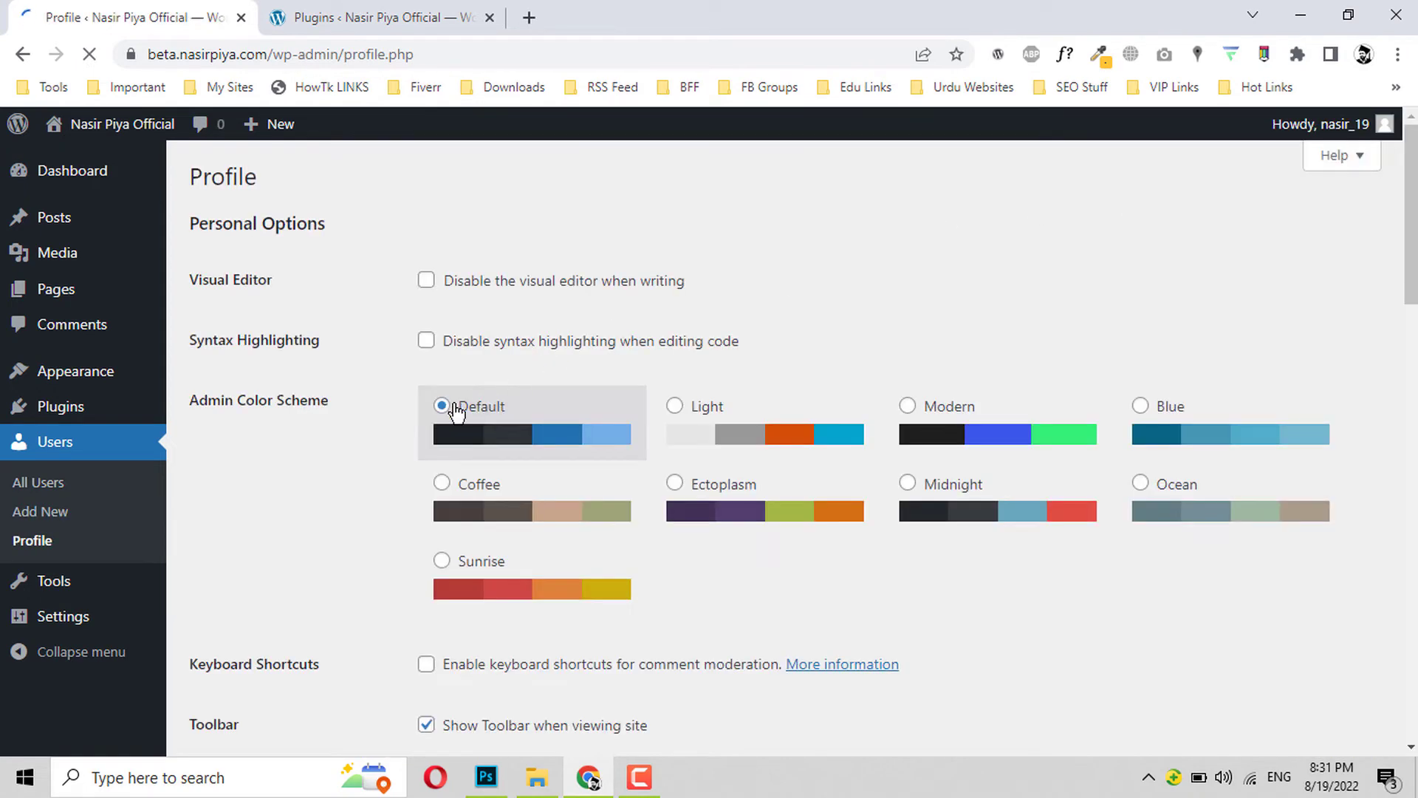
scroll(443, 406, "down", 4)
left_click_drag(480, 528, 362, 493)
left_click(366, 491)
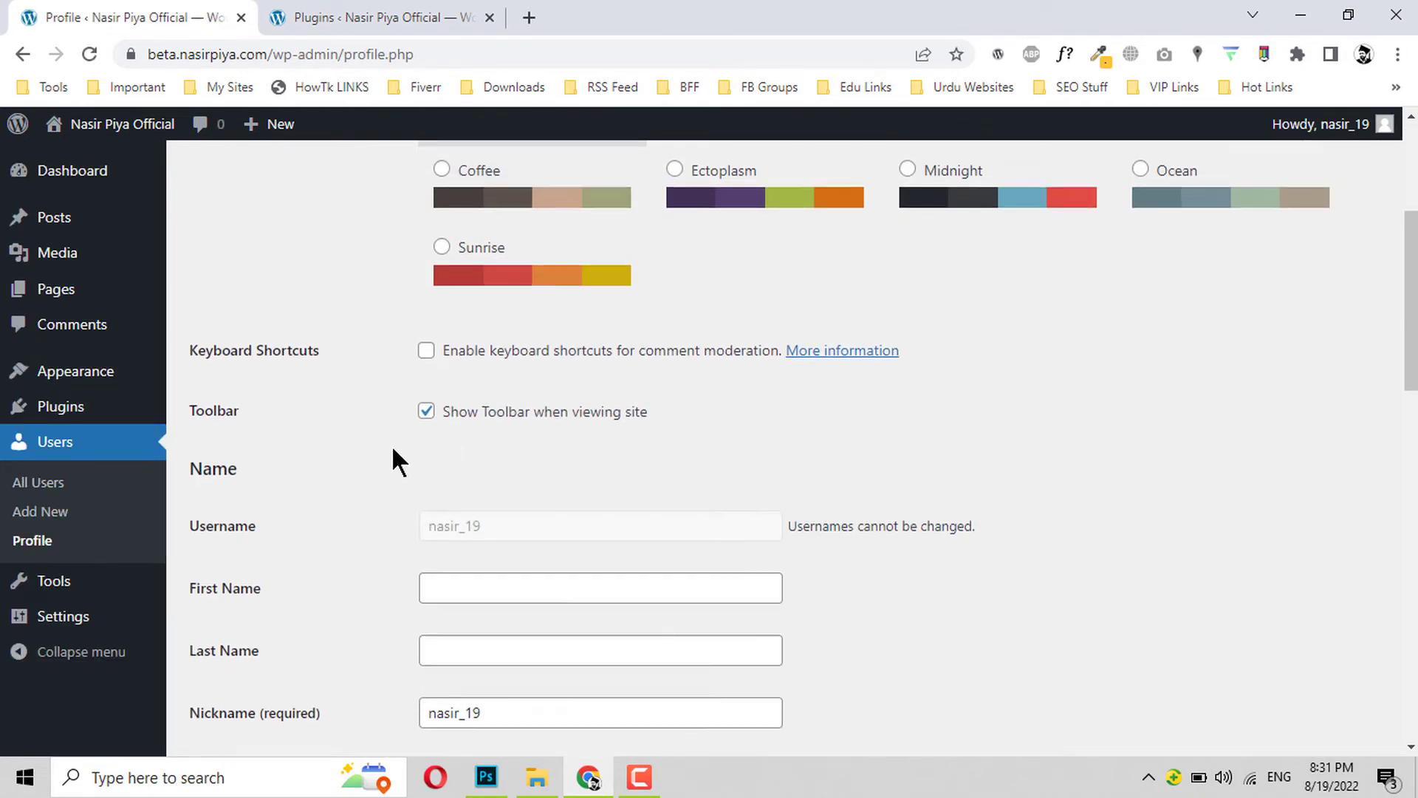
scroll(392, 445, "down", 5)
scroll(354, 437, "up", 3)
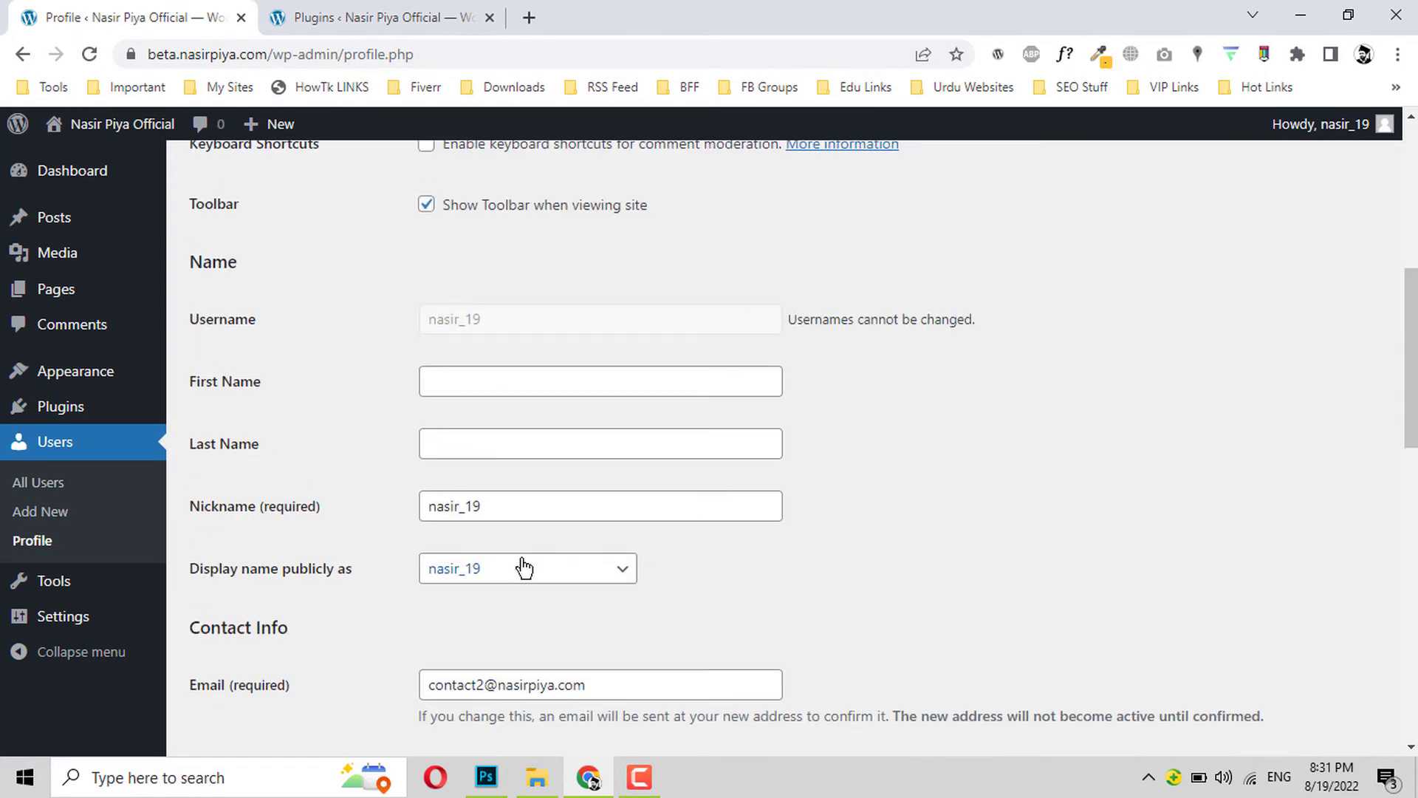
scroll(357, 499, "down", 13)
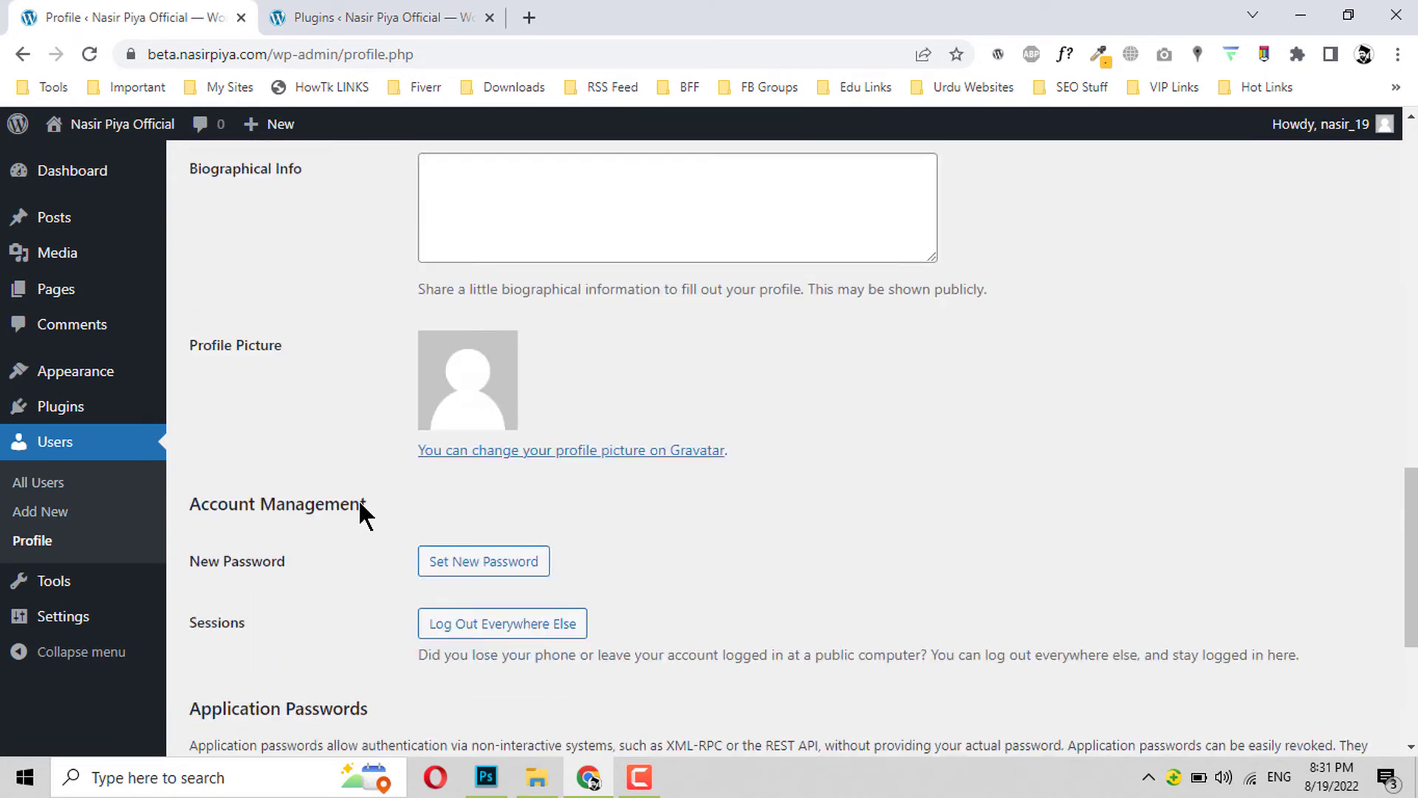
scroll(358, 499, "up", 3)
scroll(251, 441, "up", 3)
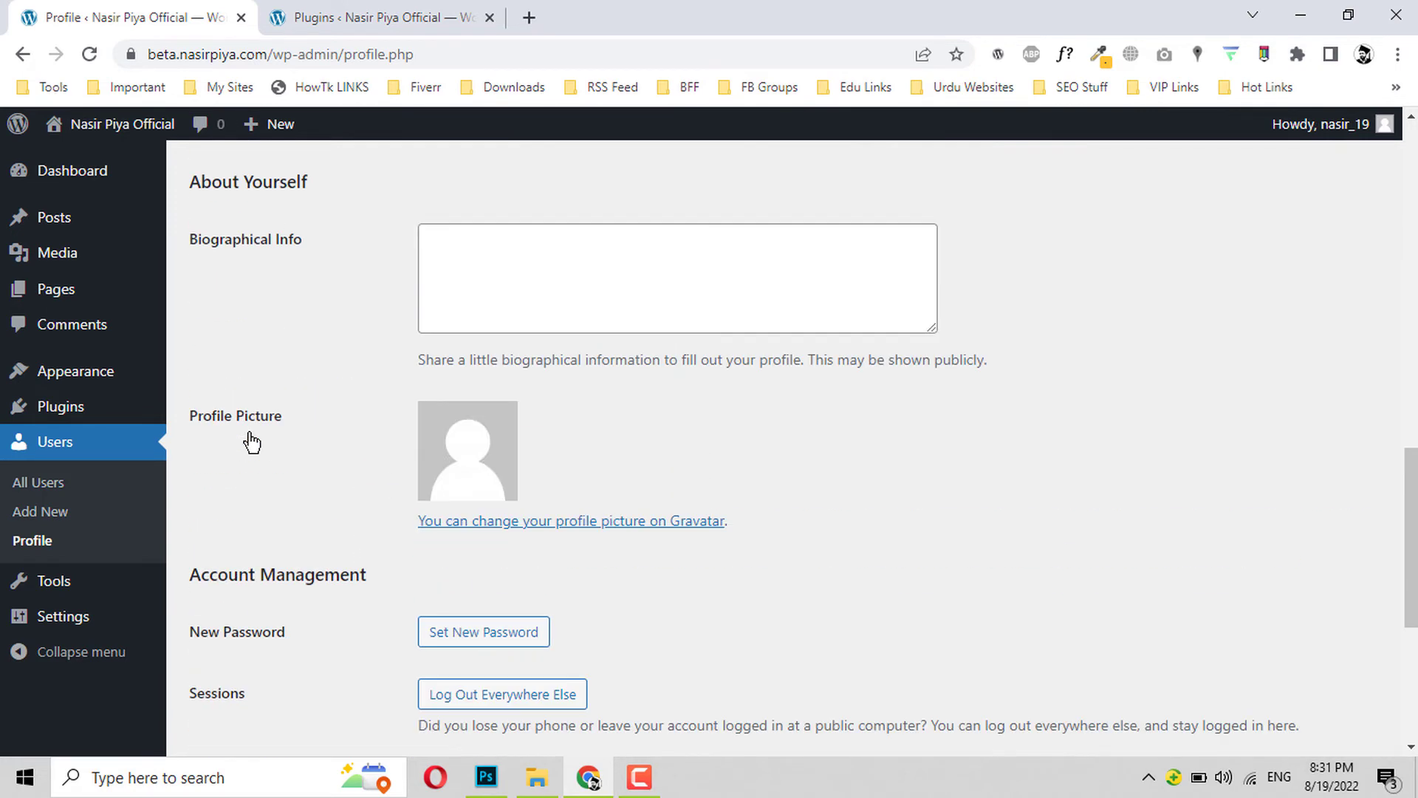
scroll(247, 433, "down", 3)
Step: View the Available Tools page with the Categories and Tags Converter
mouse_move(62, 589)
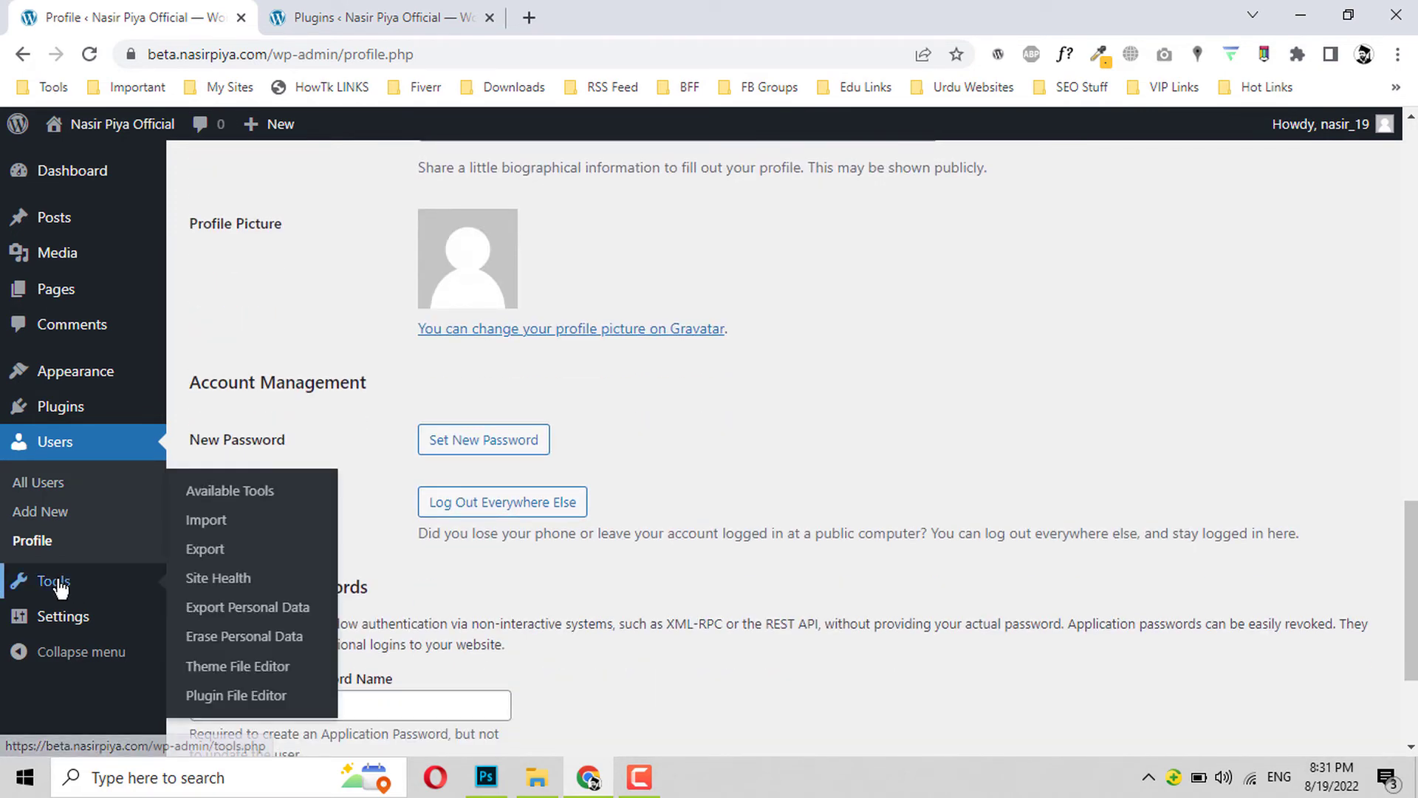
left_click(260, 490)
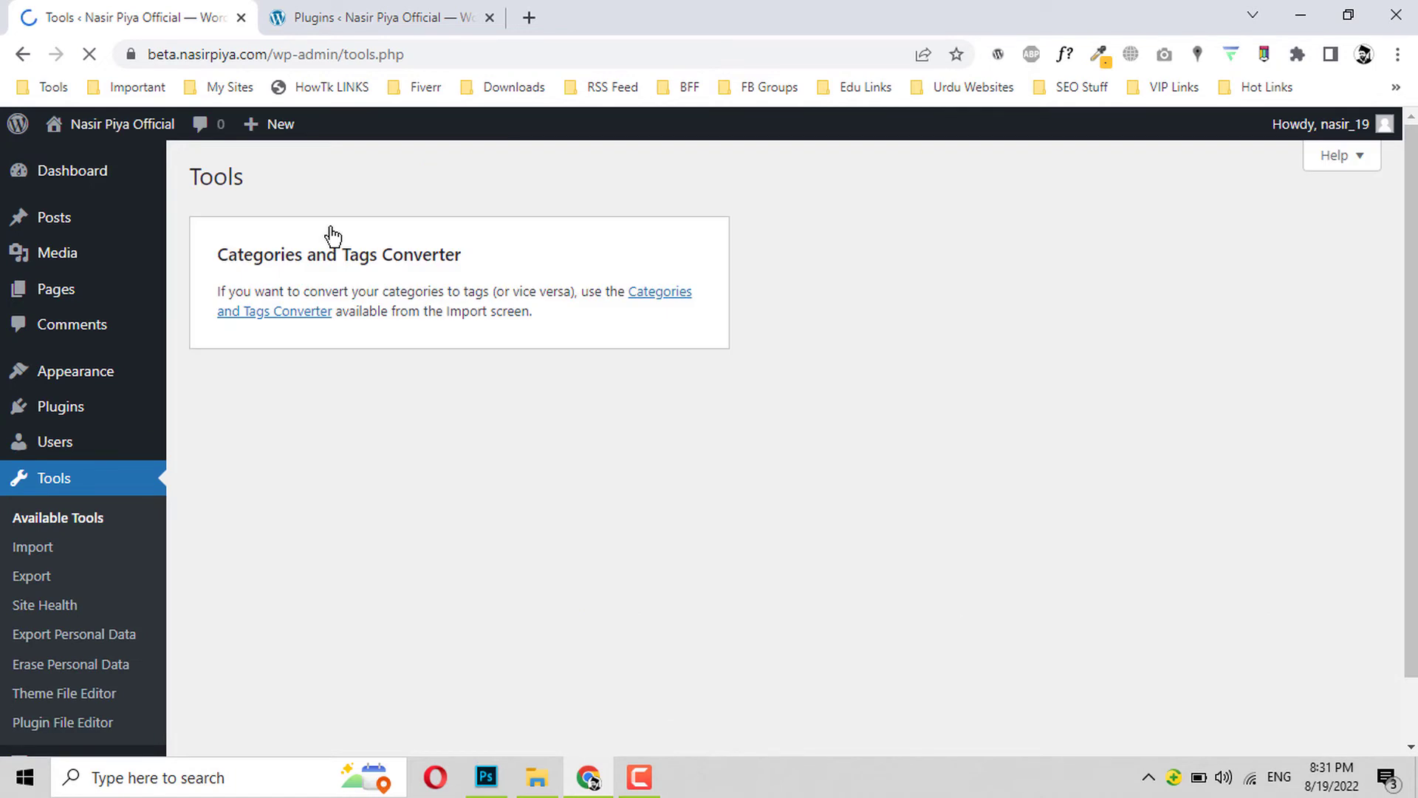
scroll(730, 314, "down", 1)
scroll(730, 314, "up", 1)
scroll(730, 314, "down", 1)
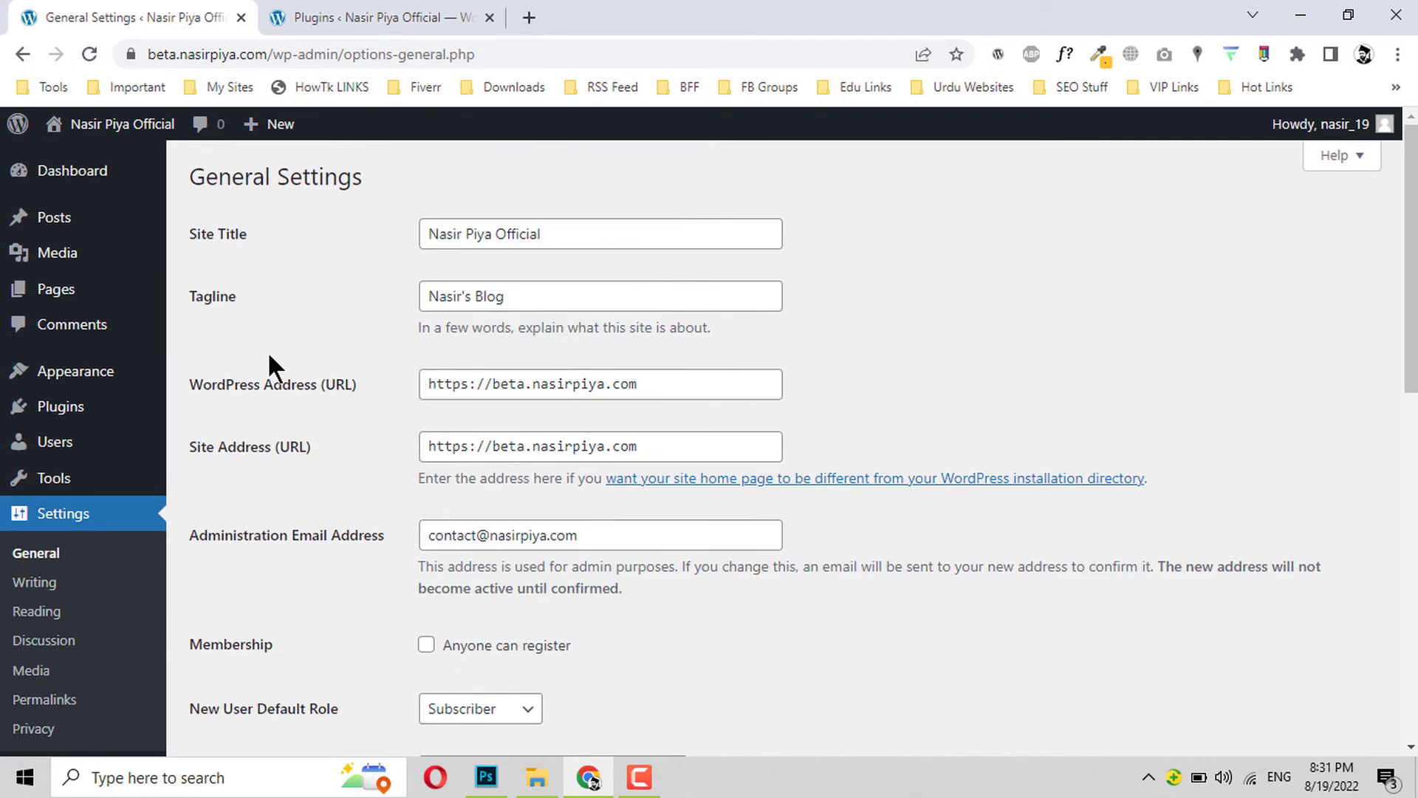
Step: Examine the WordPress Address and Site Address URLs, including their https prefix, in the General Settings
left_click_drag(177, 387, 368, 392)
left_click(384, 387)
left_click_drag(465, 385, 459, 384)
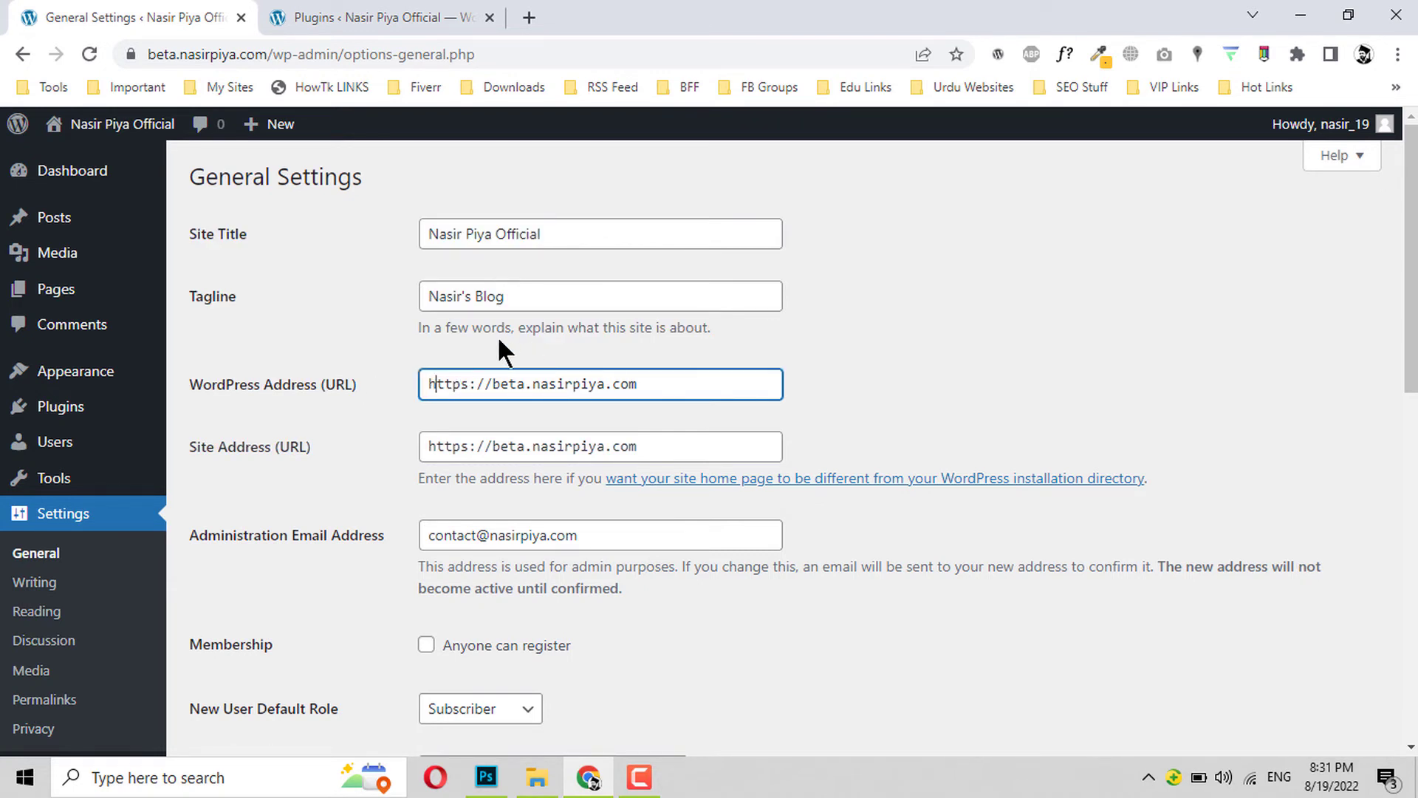
scroll(695, 378, "down", 3)
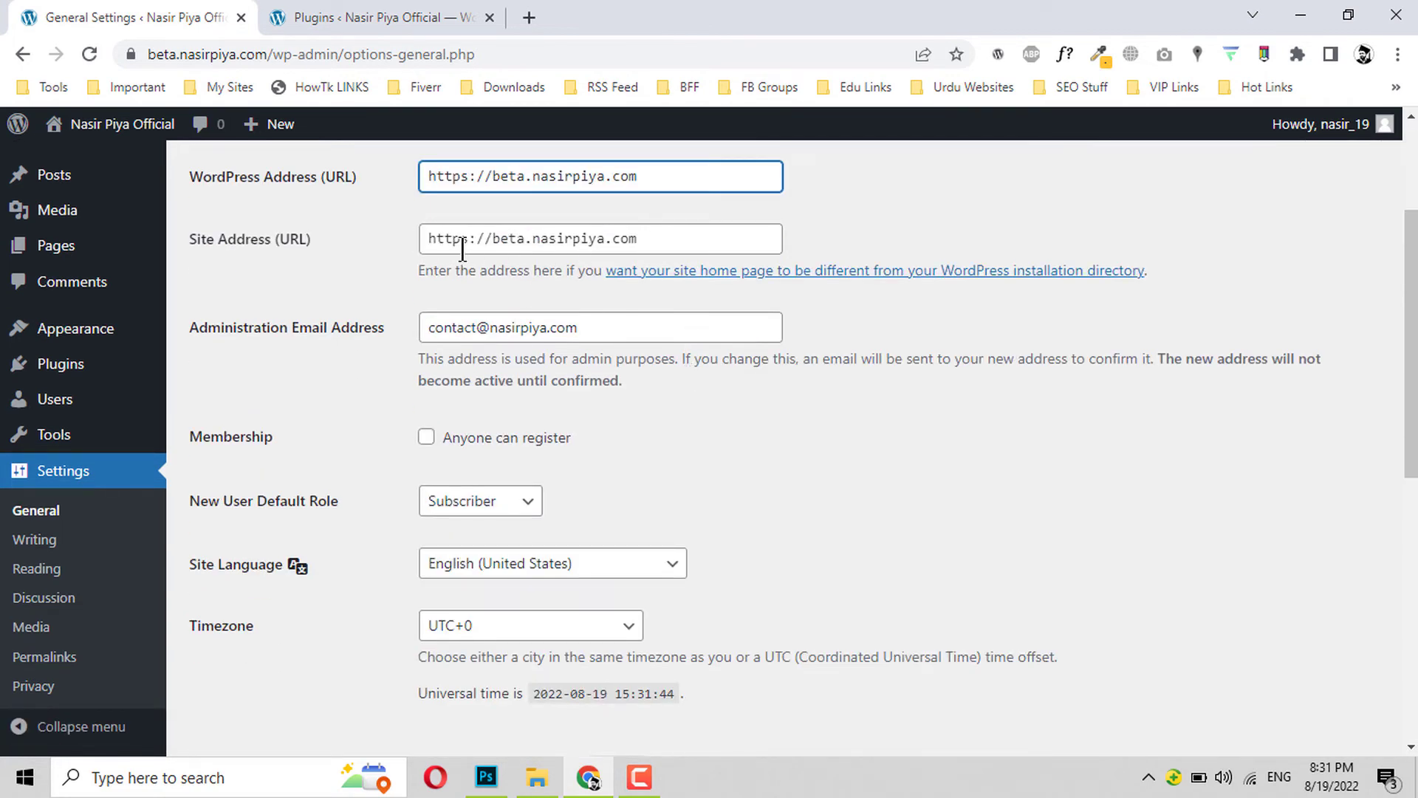
scroll(463, 250, "up", 2)
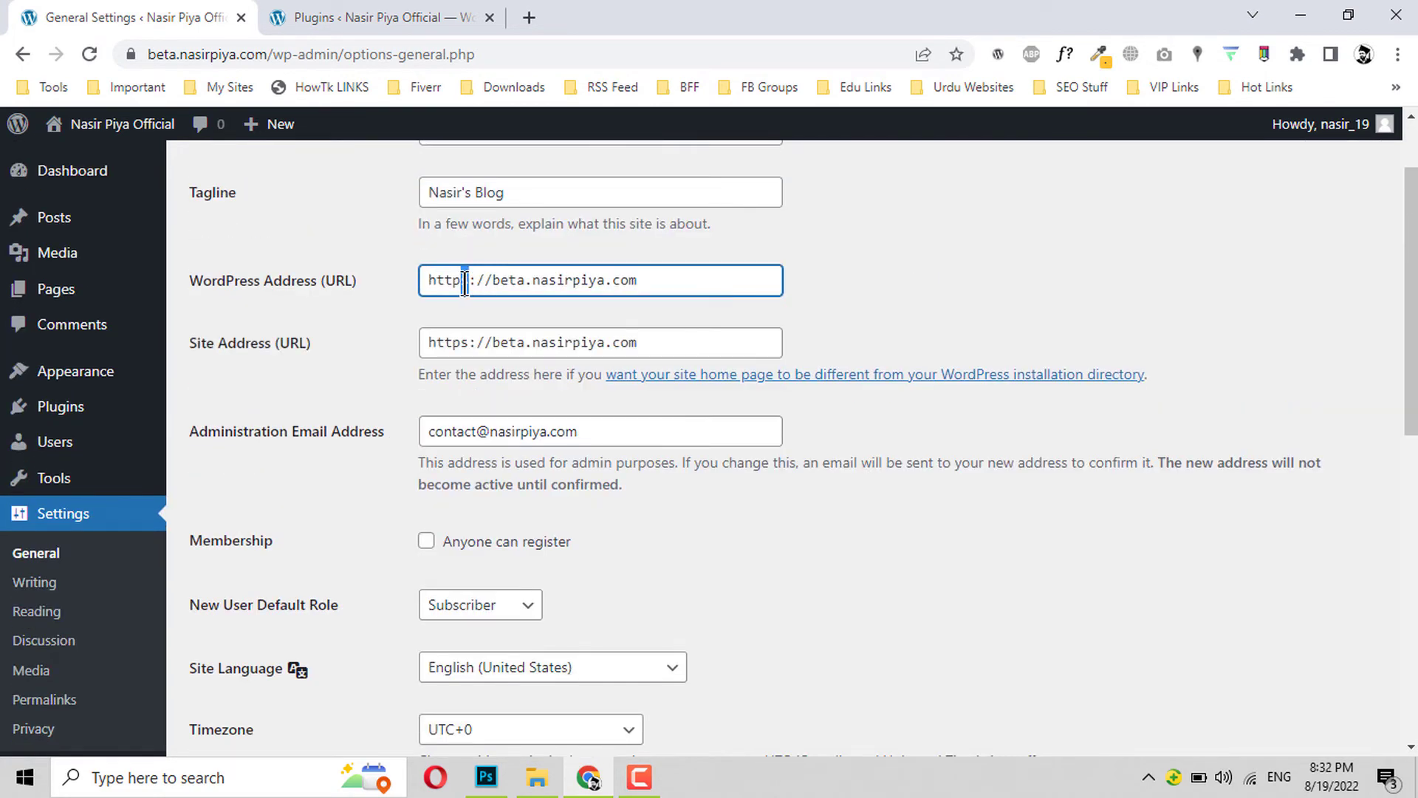
Step: Examine the remaining General Settings: administration email, membership, new user default role choices, language, timezone, and date and time formats
scroll(326, 310, "down", 10)
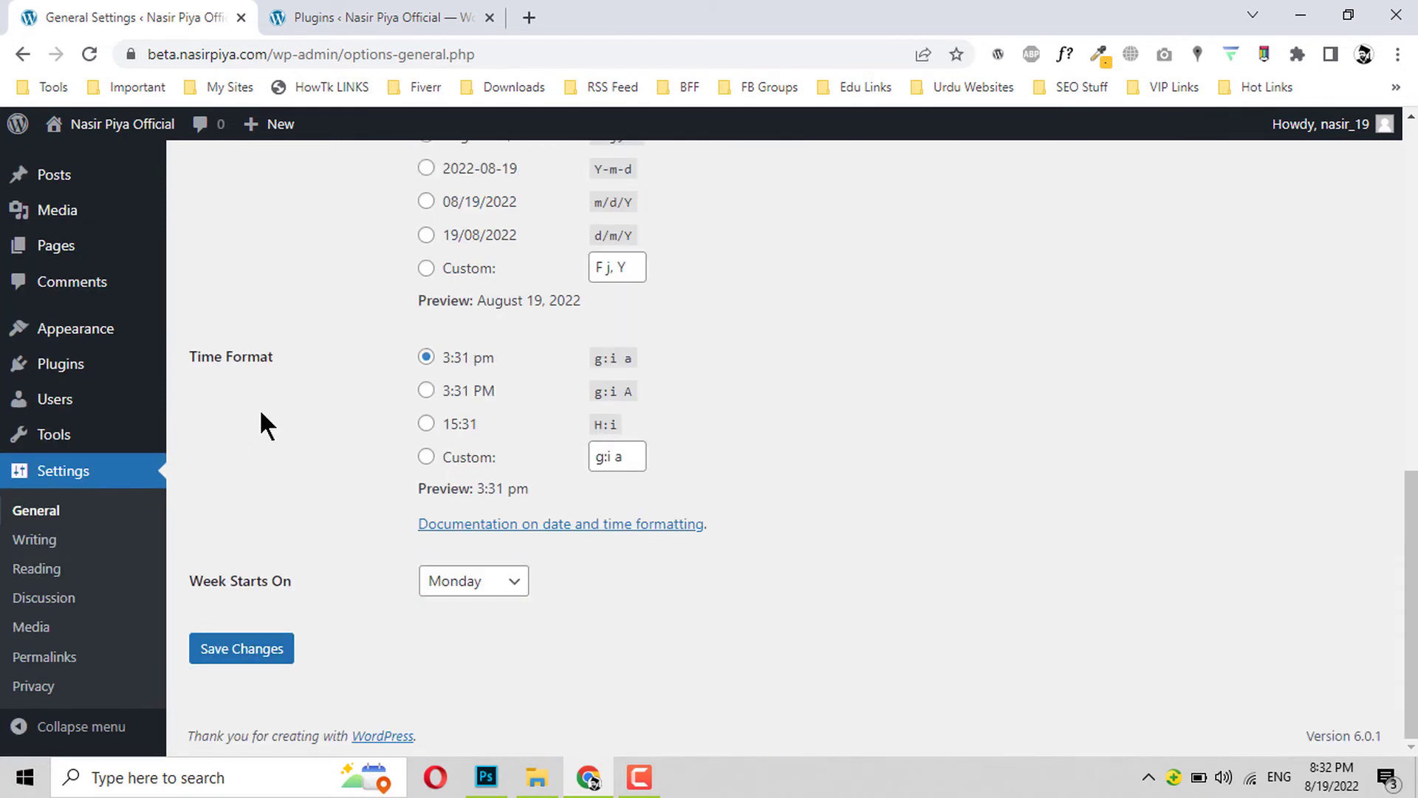
scroll(261, 422, "up", 10)
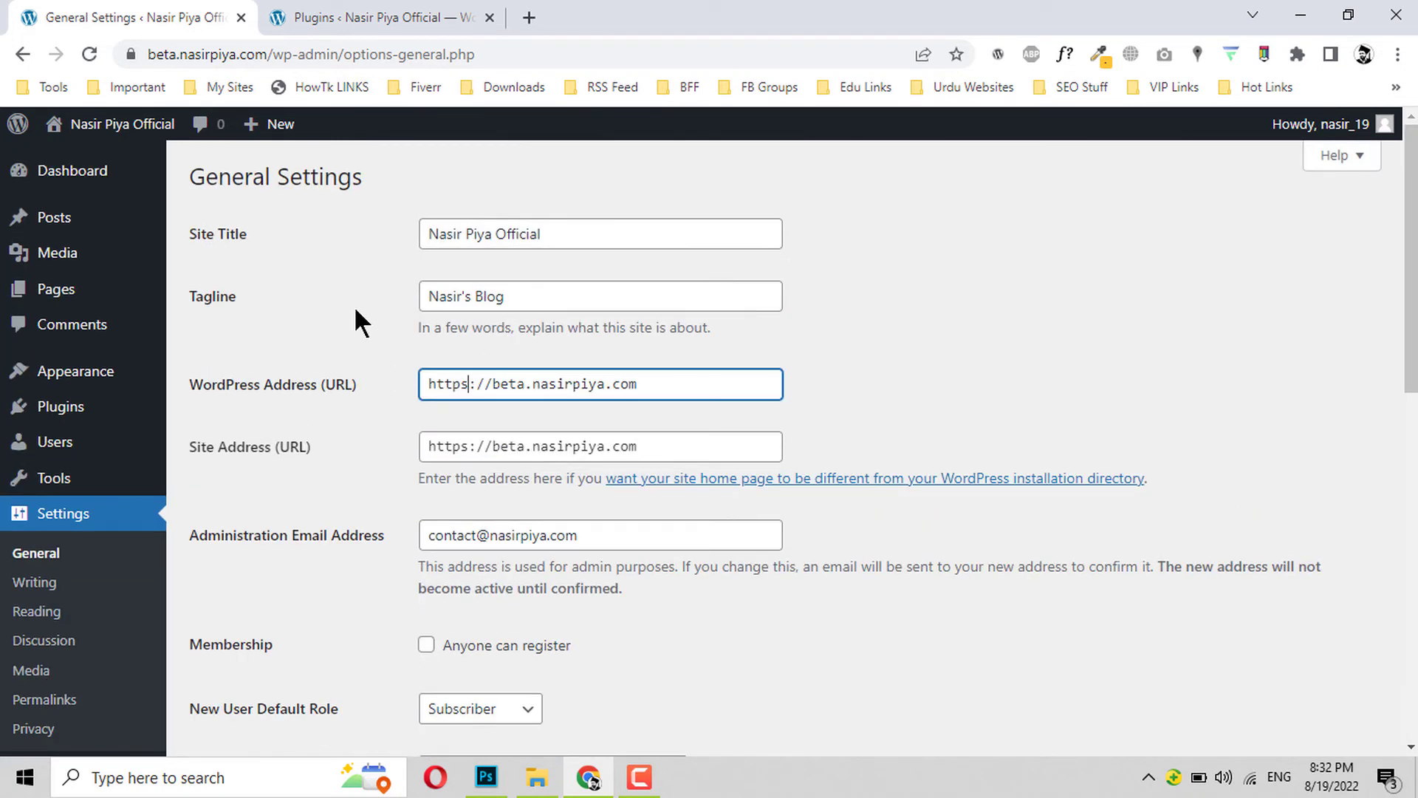
scroll(354, 310, "down", 7)
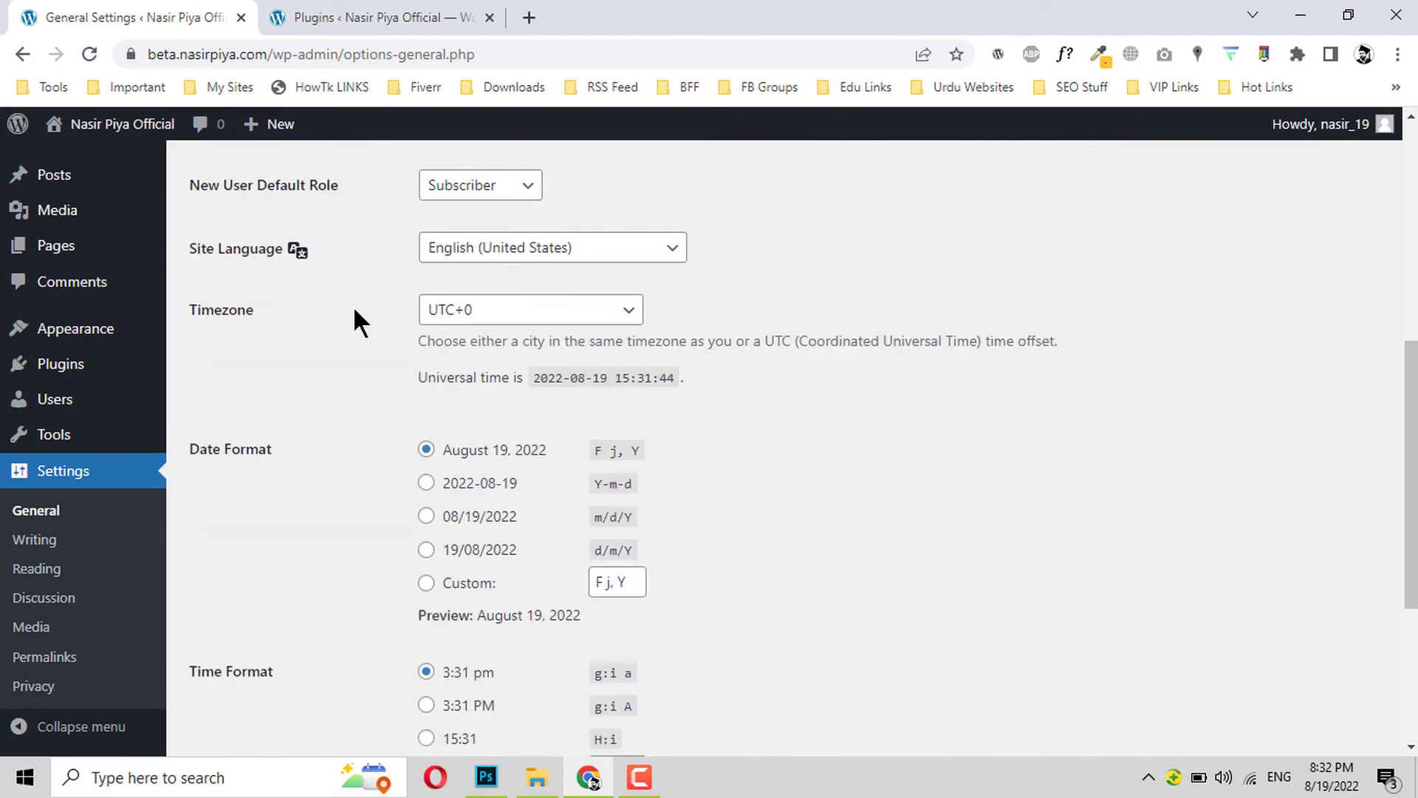
scroll(354, 310, "up", 3)
left_click_drag(180, 335, 269, 326)
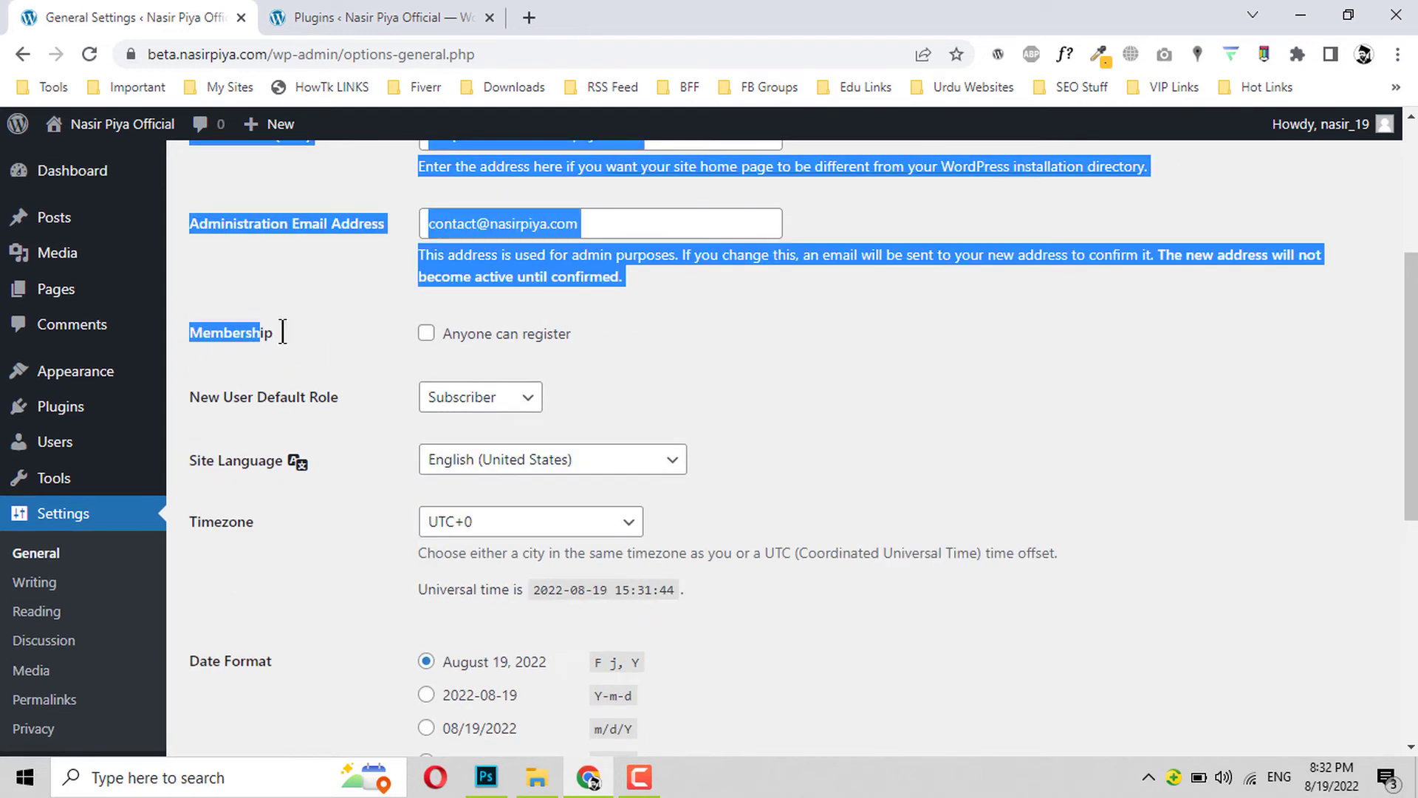
left_click(383, 318)
left_click_drag(425, 268, 617, 260)
left_click(587, 272)
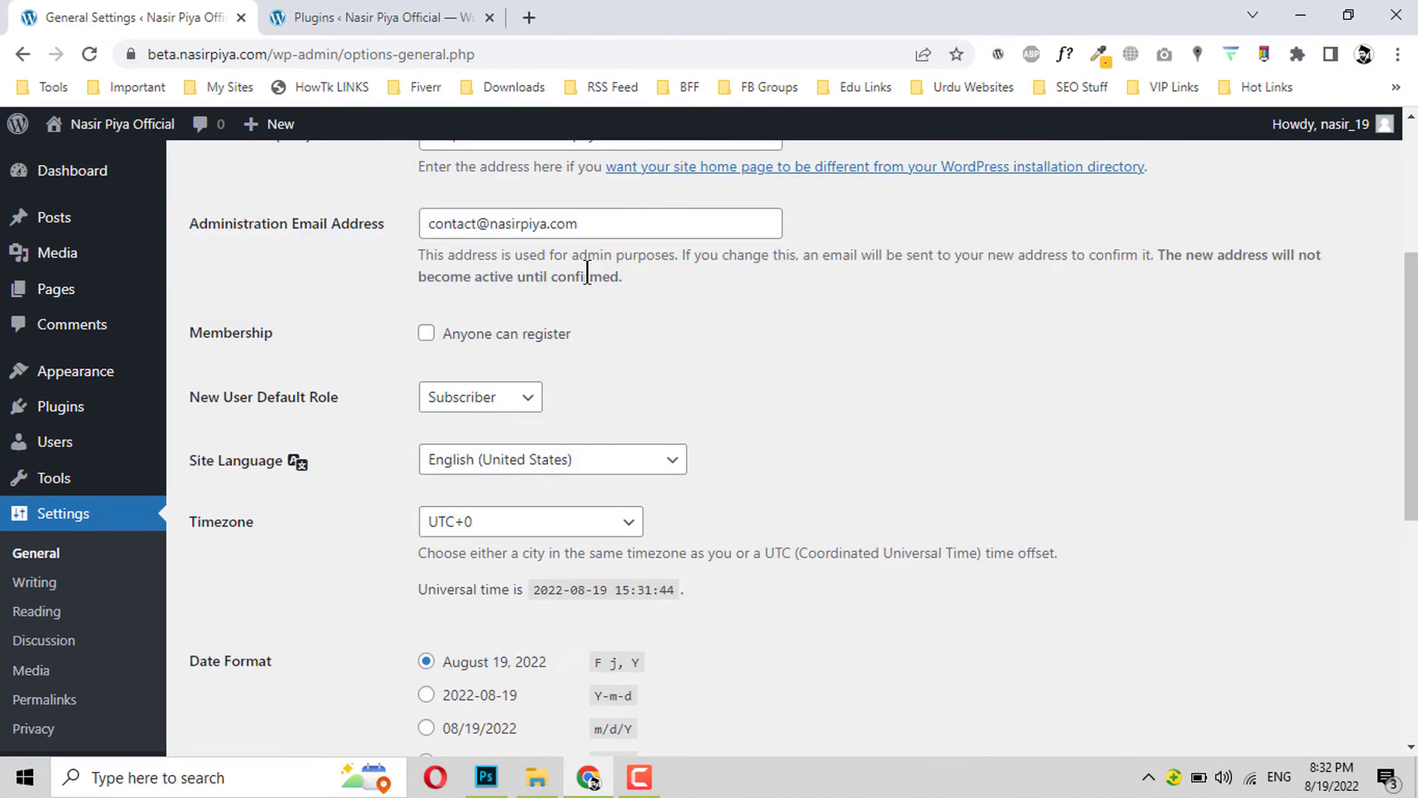
double_click(587, 272)
left_click(418, 299)
left_click(490, 396)
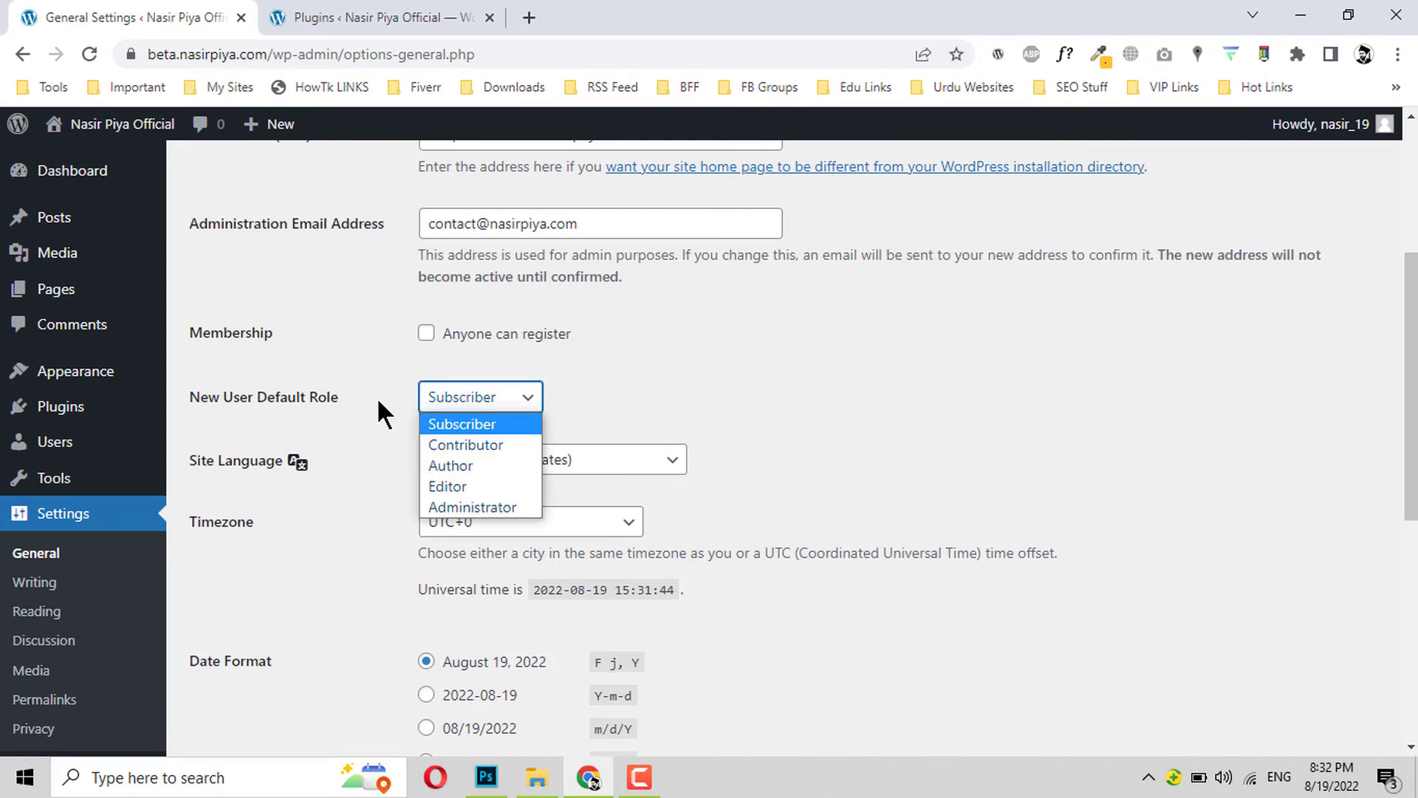
left_click(374, 375)
scroll(374, 375, "down", 7)
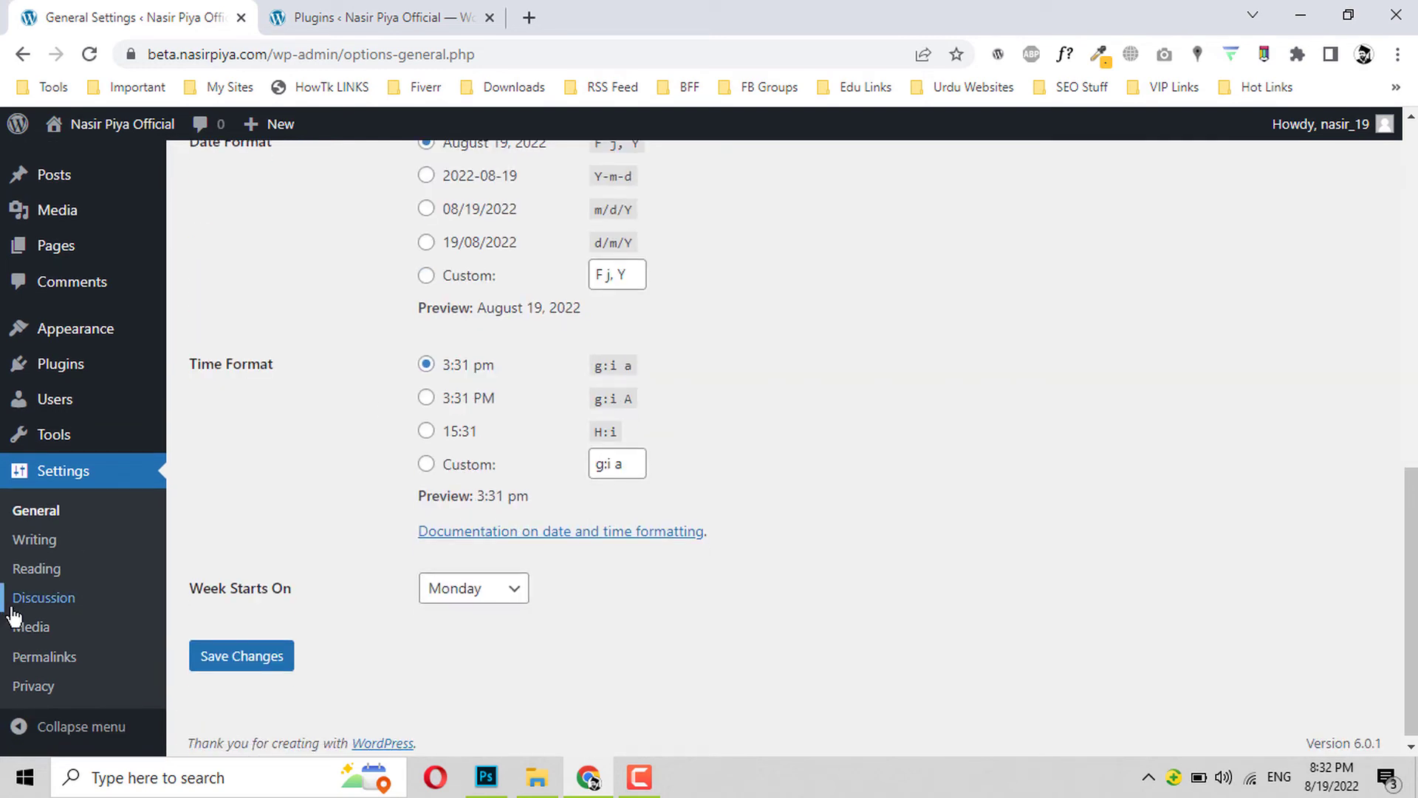
Step: Examine the Writing Settings, including the default post category and format, default editor, post via email and update services sections
left_click(34, 543)
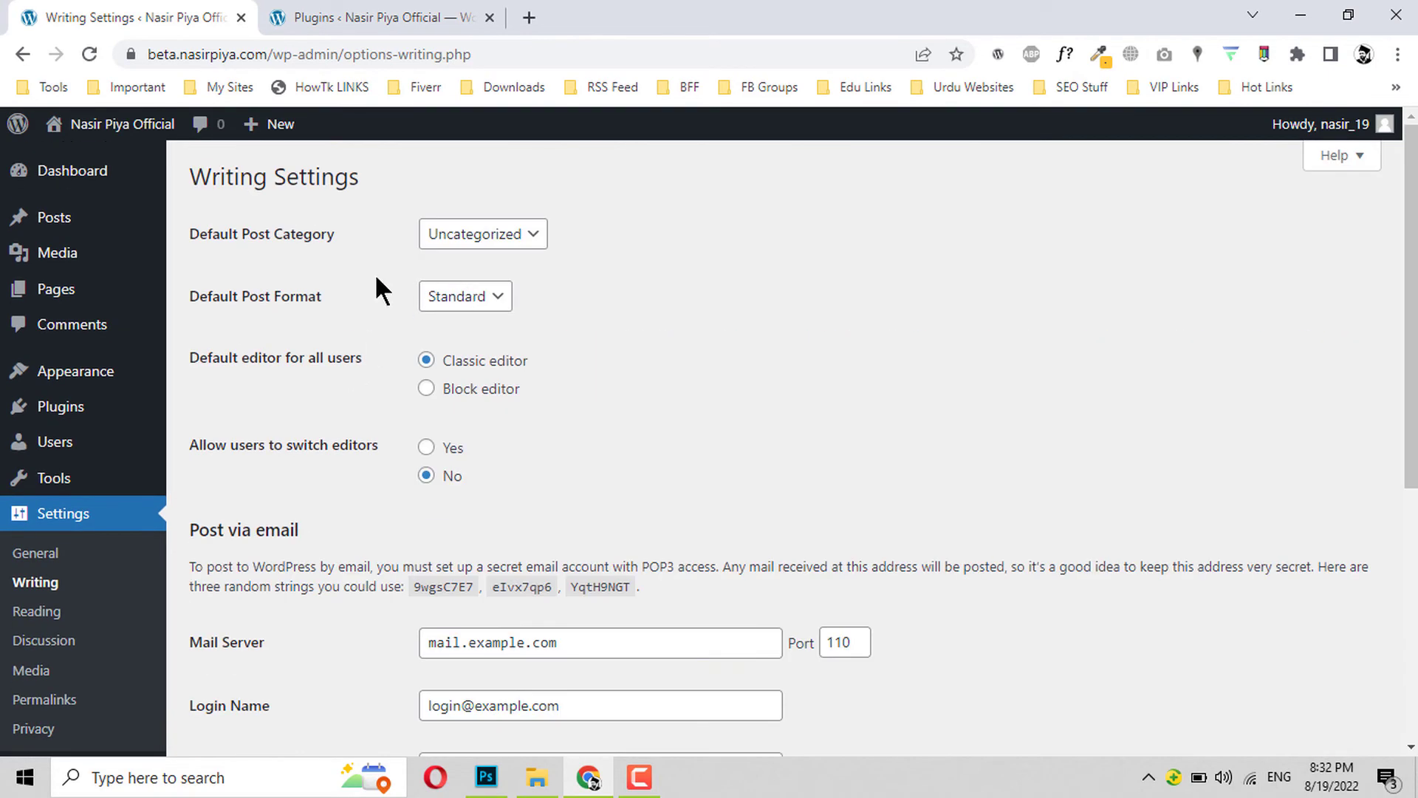
scroll(334, 287, "down", 5)
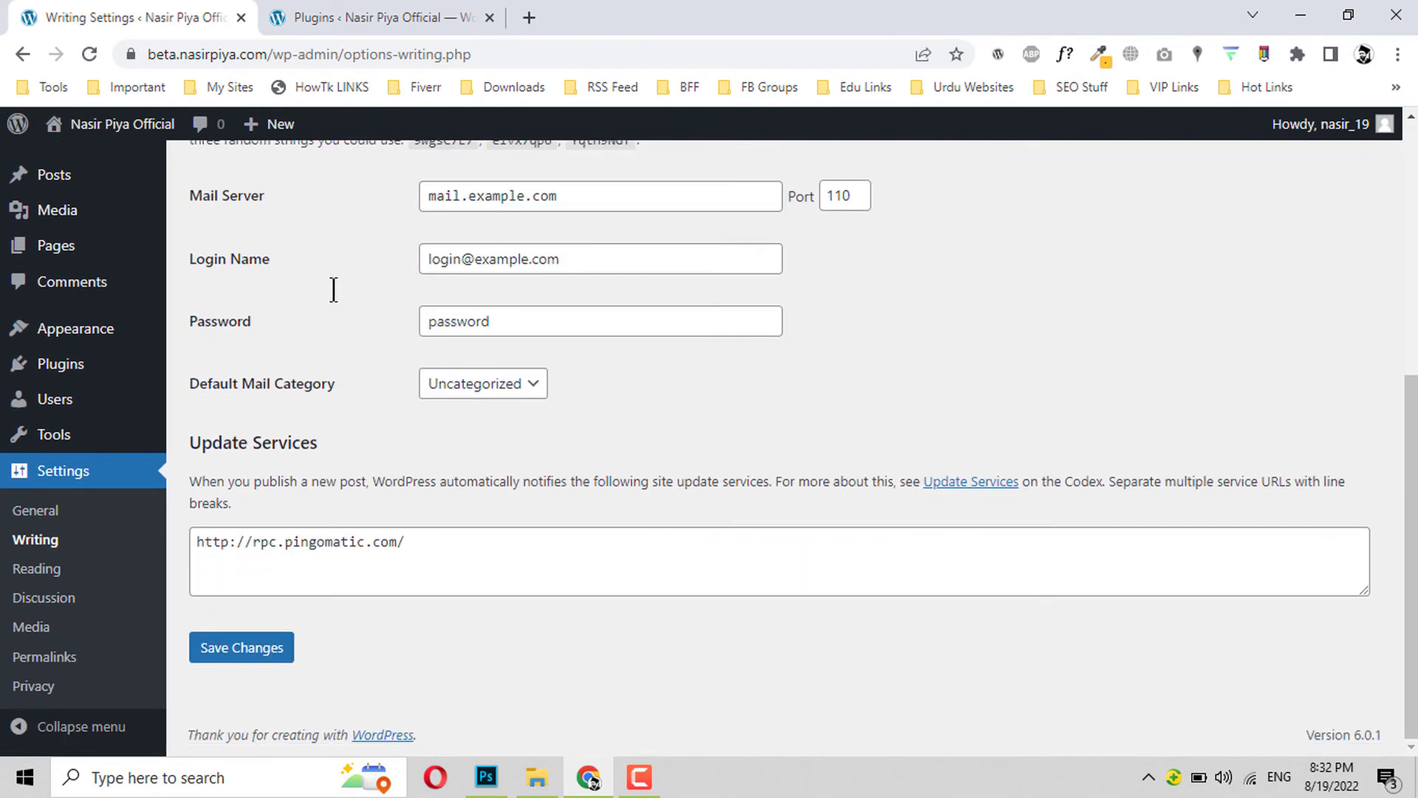
scroll(334, 287, "up", 5)
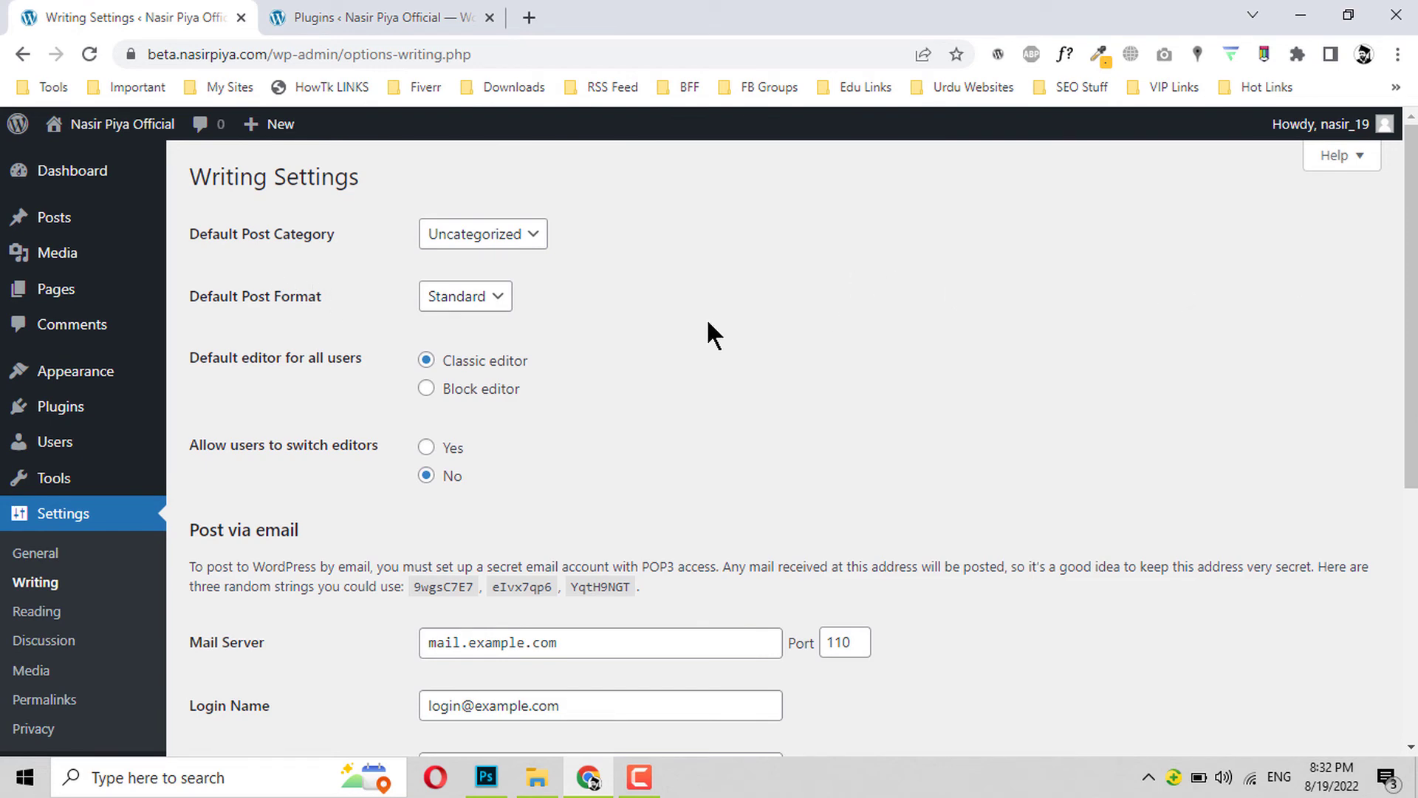
scroll(708, 325, "down", 5)
scroll(708, 325, "up", 5)
scroll(707, 325, "down", 1)
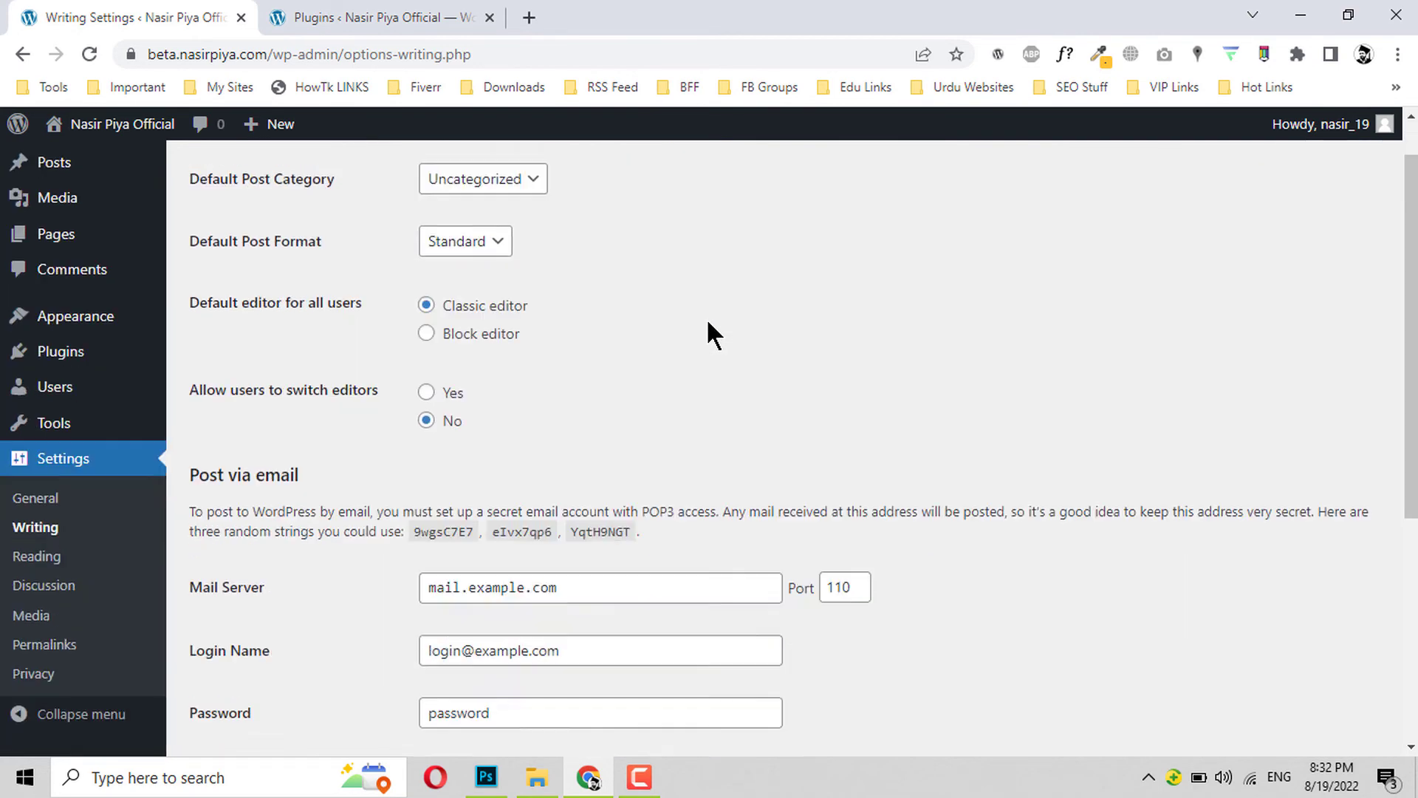
scroll(708, 325, "down", 5)
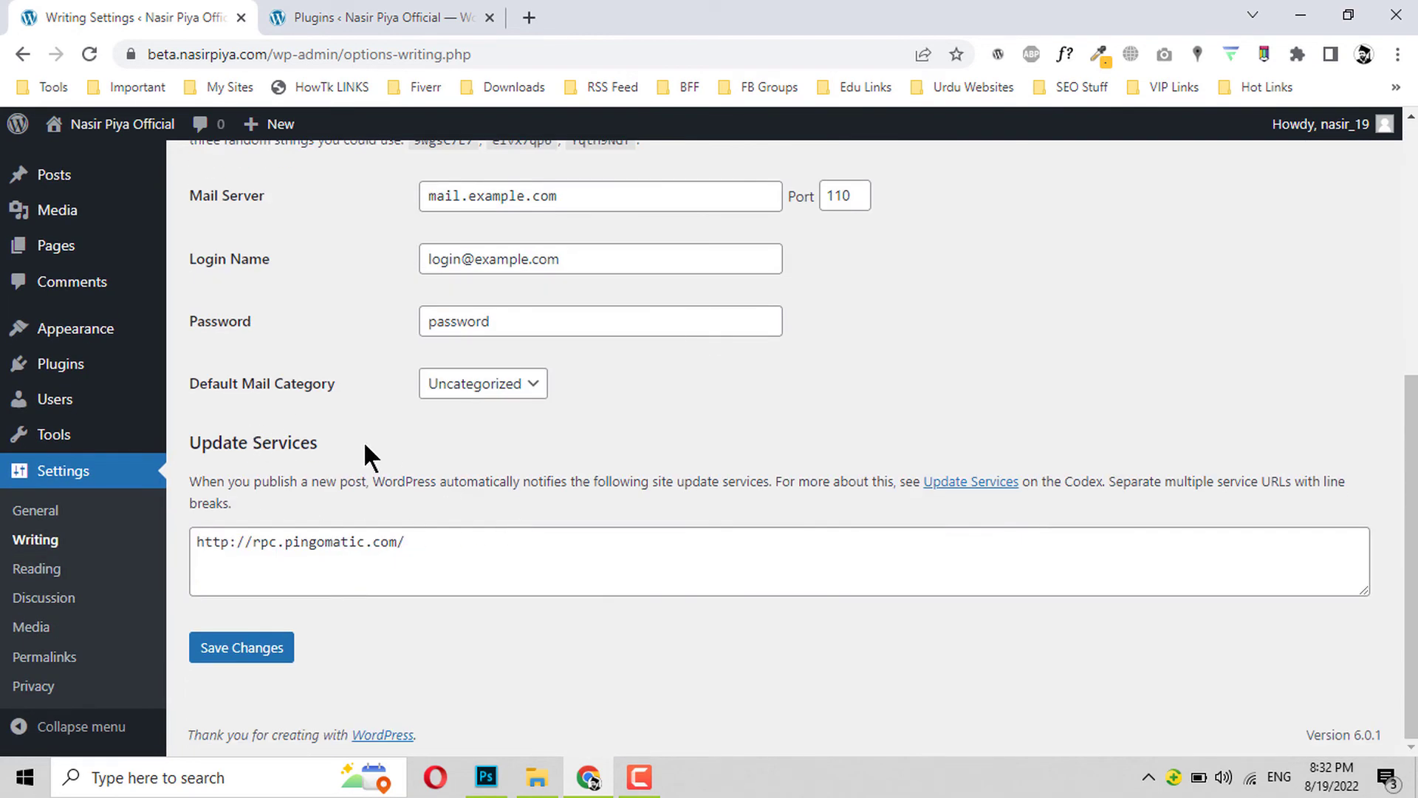
scroll(364, 440, "up", 5)
scroll(363, 440, "down", 3)
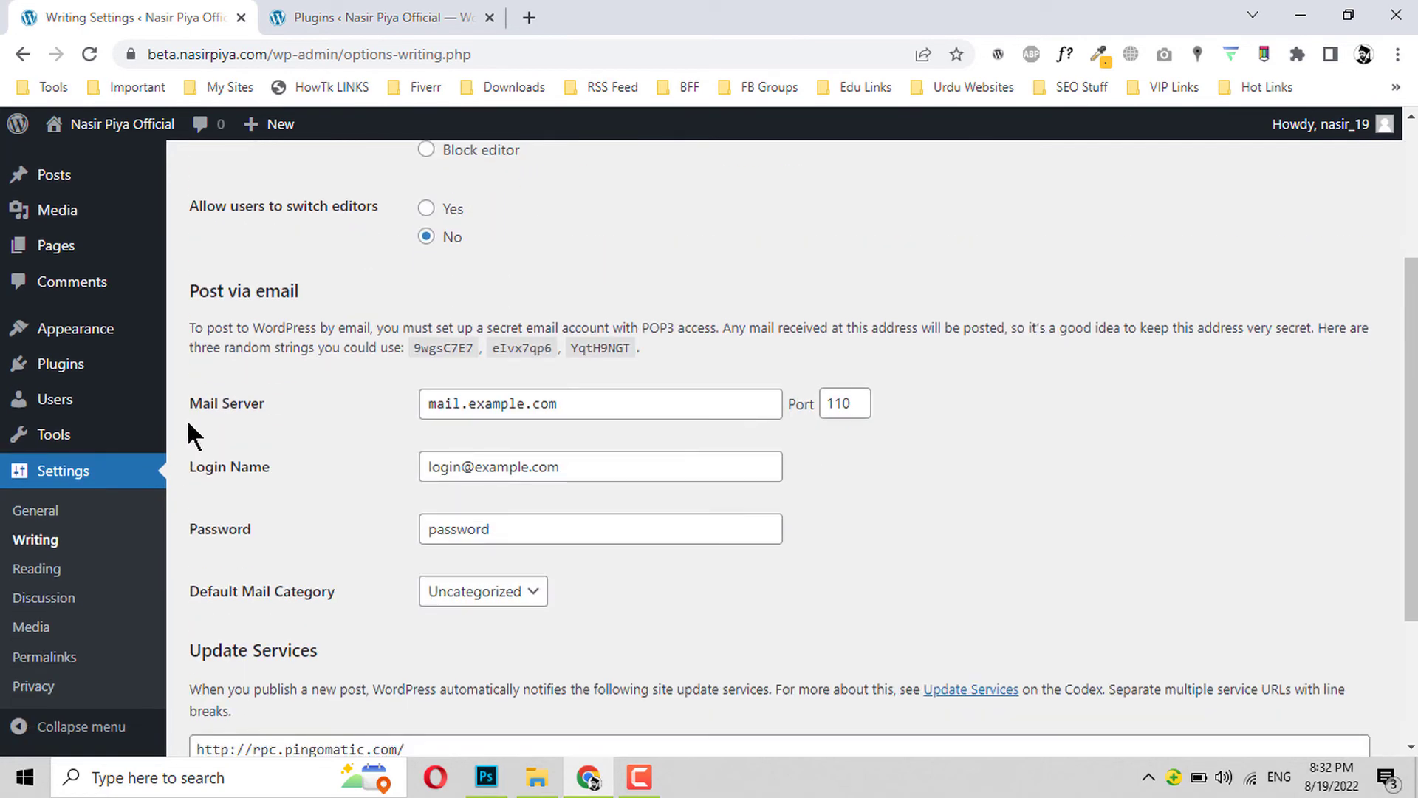
left_click_drag(186, 418, 312, 400)
left_click(360, 418)
scroll(276, 361, "up", 1)
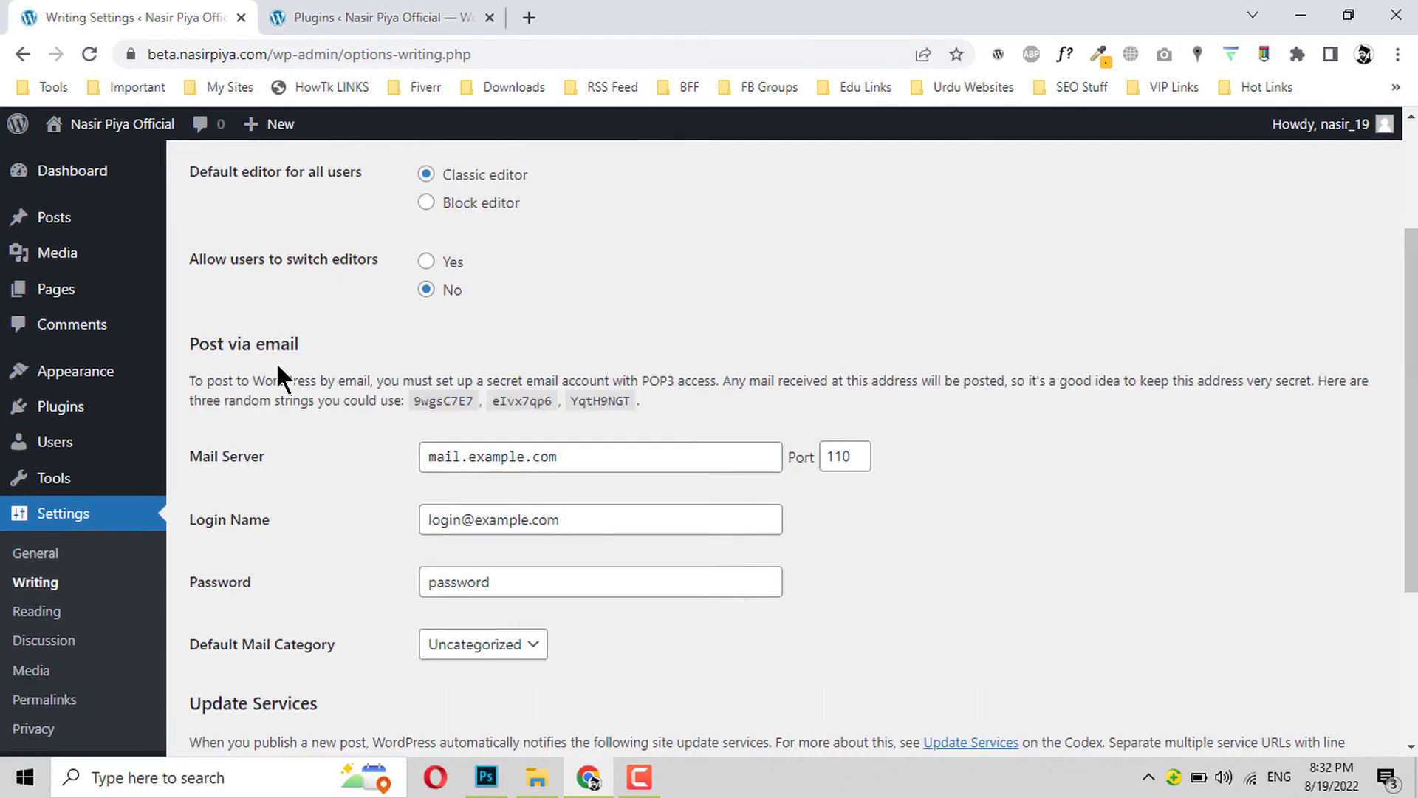
scroll(285, 360, "up", 3)
scroll(285, 360, "down", 6)
Step: Examine the Reading Settings, switching the homepage display to a static page and viewing the pages available as homepage
left_click(29, 569)
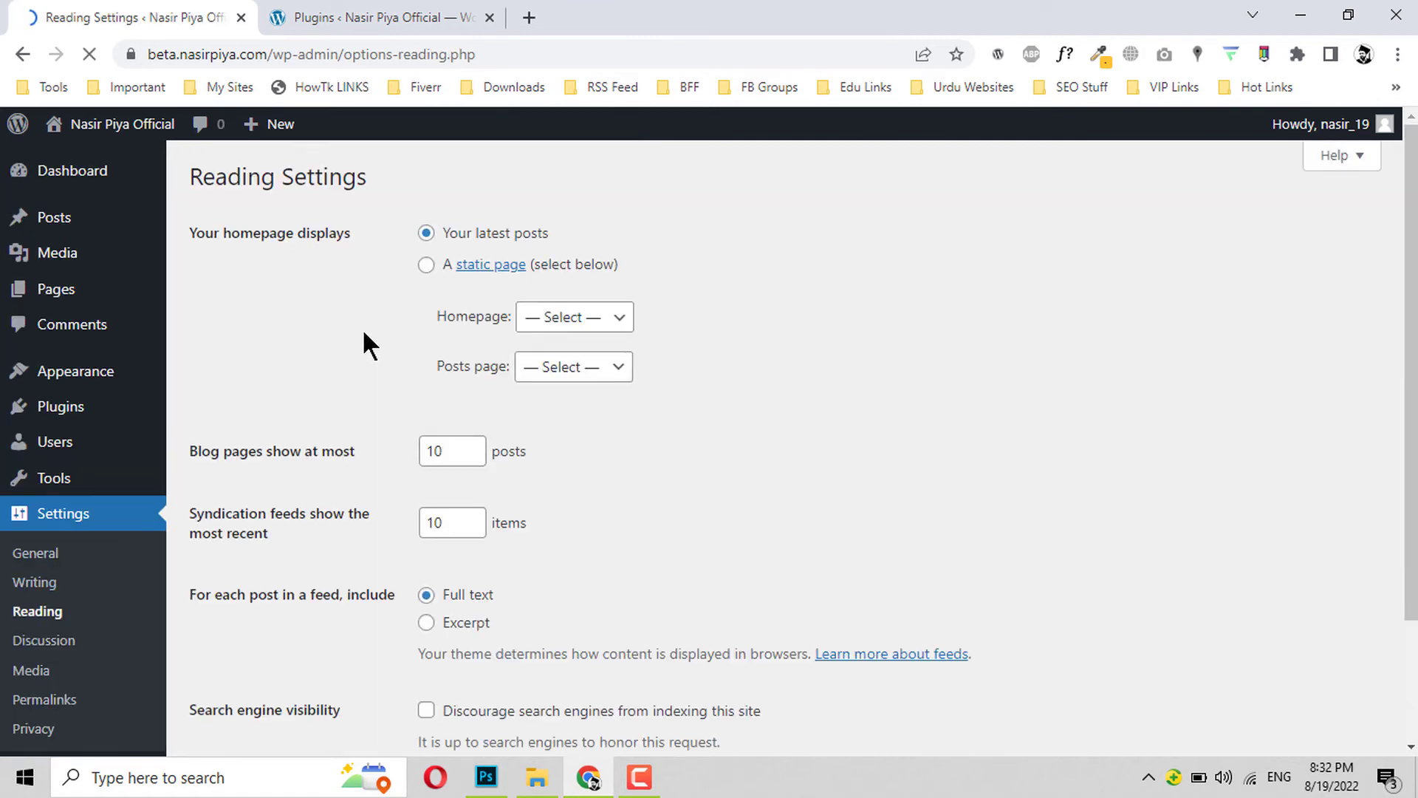
scroll(364, 333, "down", 2)
scroll(363, 333, "up", 2)
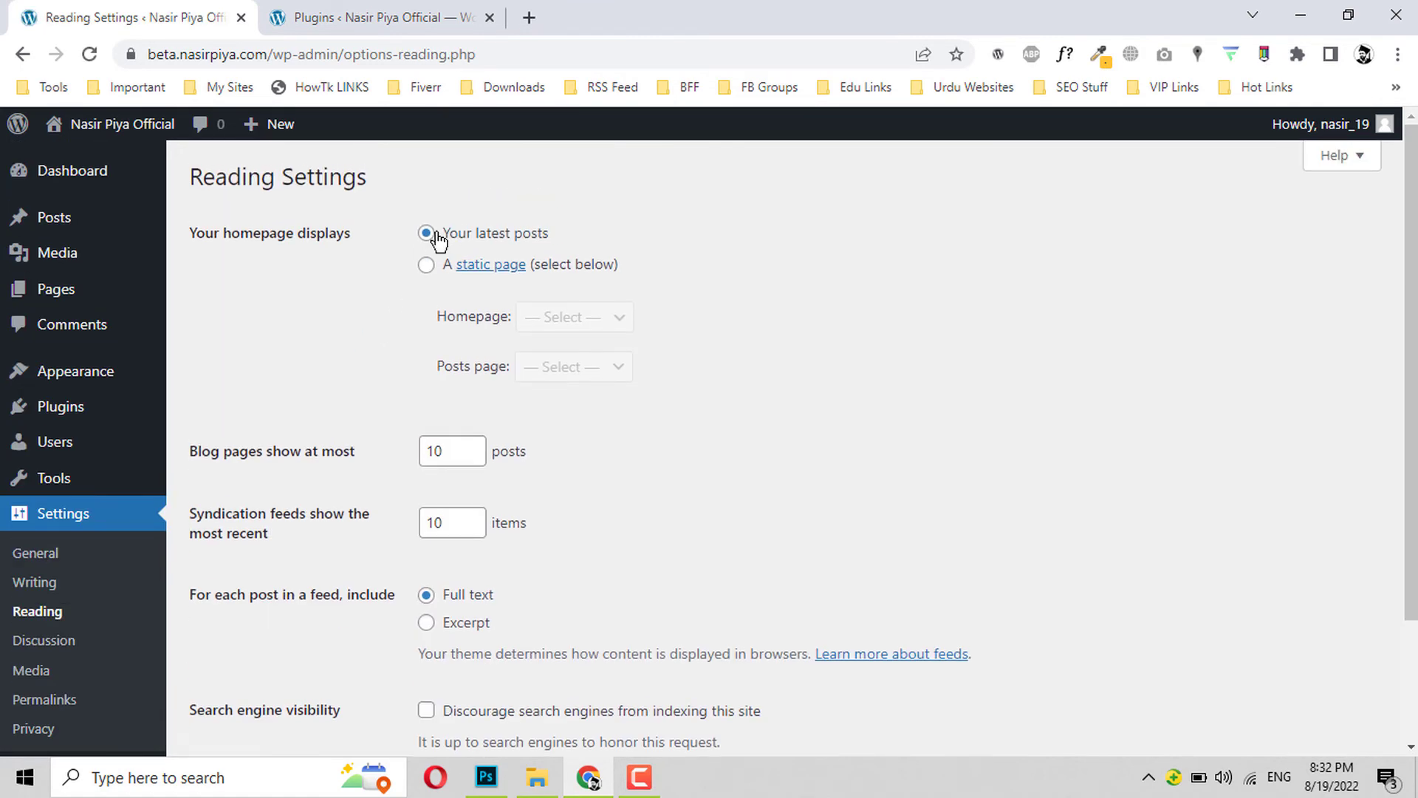
left_click(426, 265)
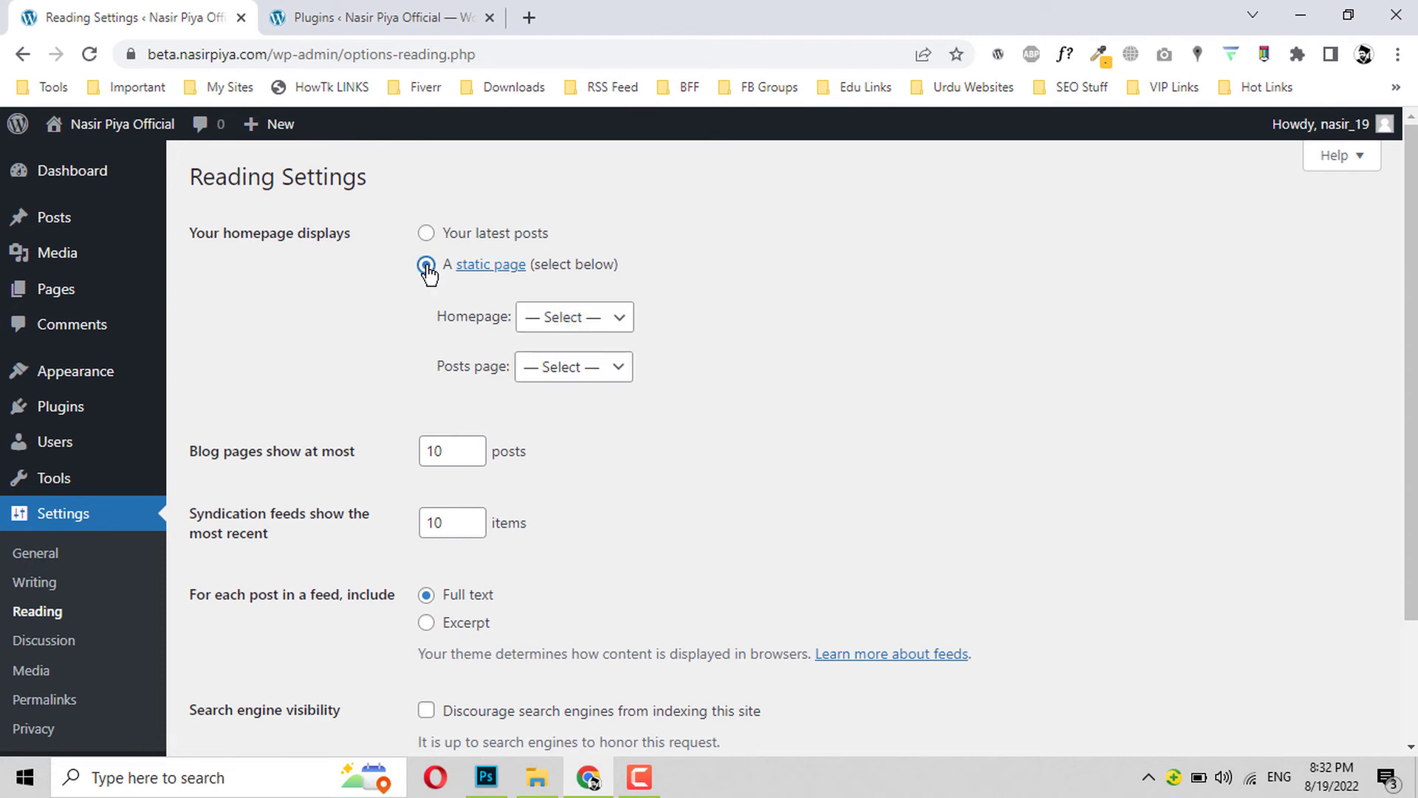
left_click(547, 316)
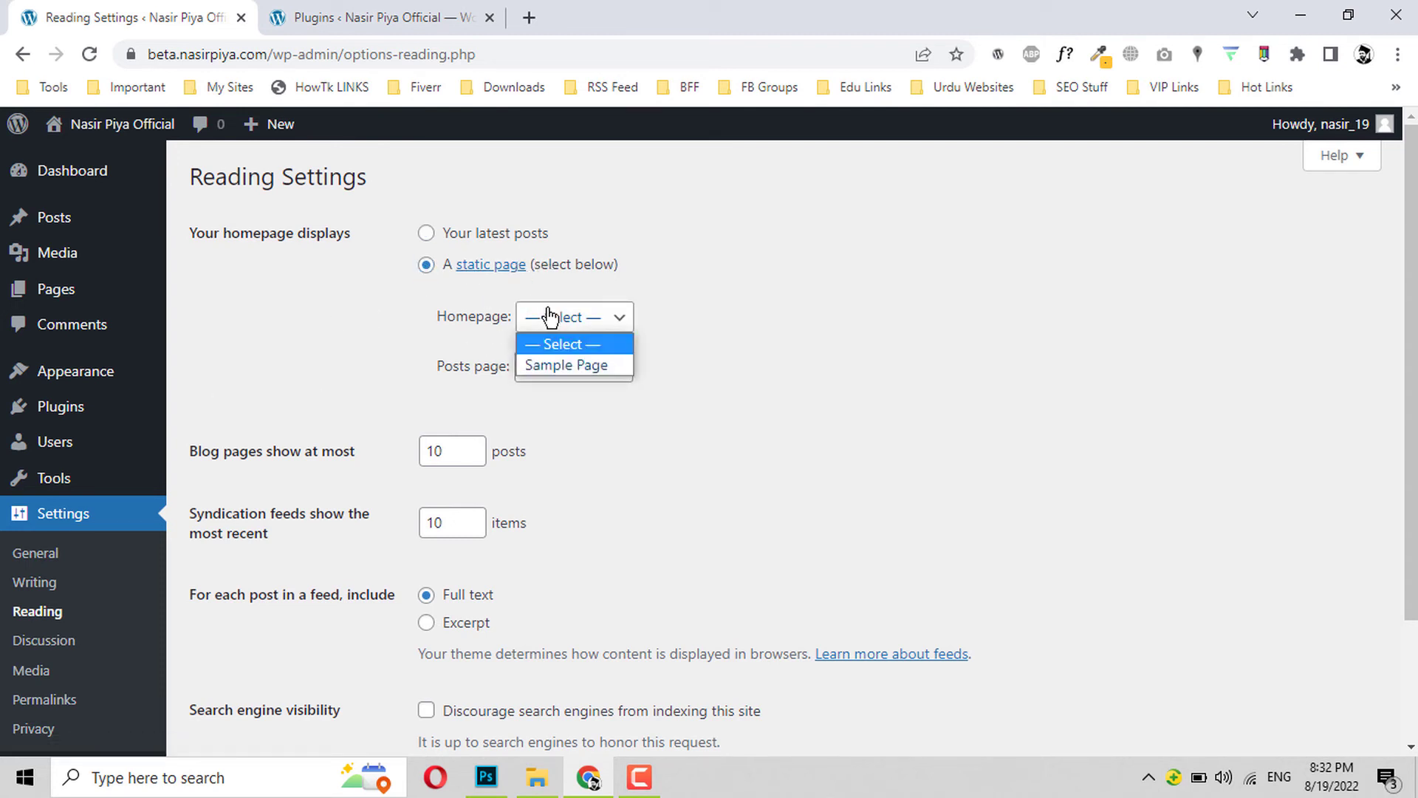
left_click(378, 332)
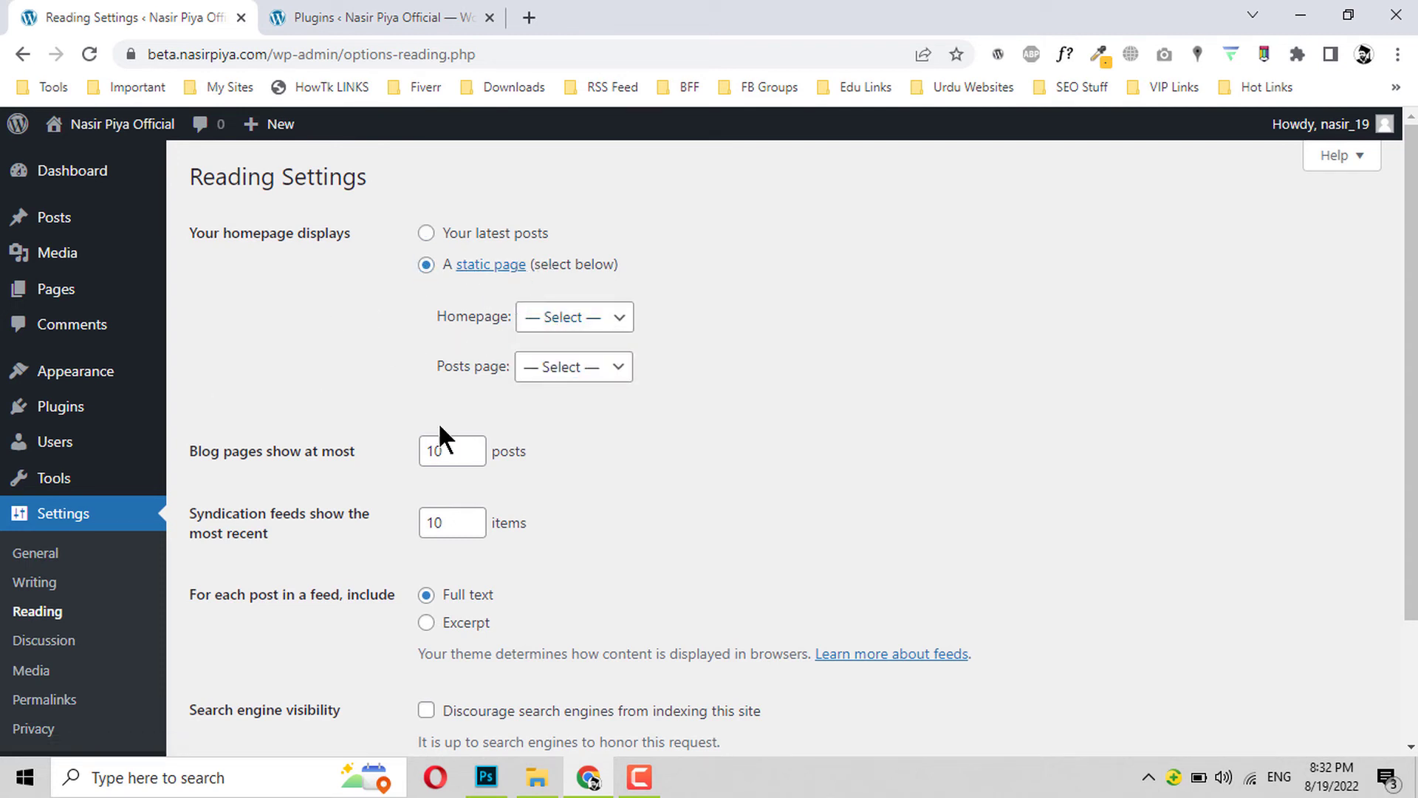
scroll(347, 436, "down", 2)
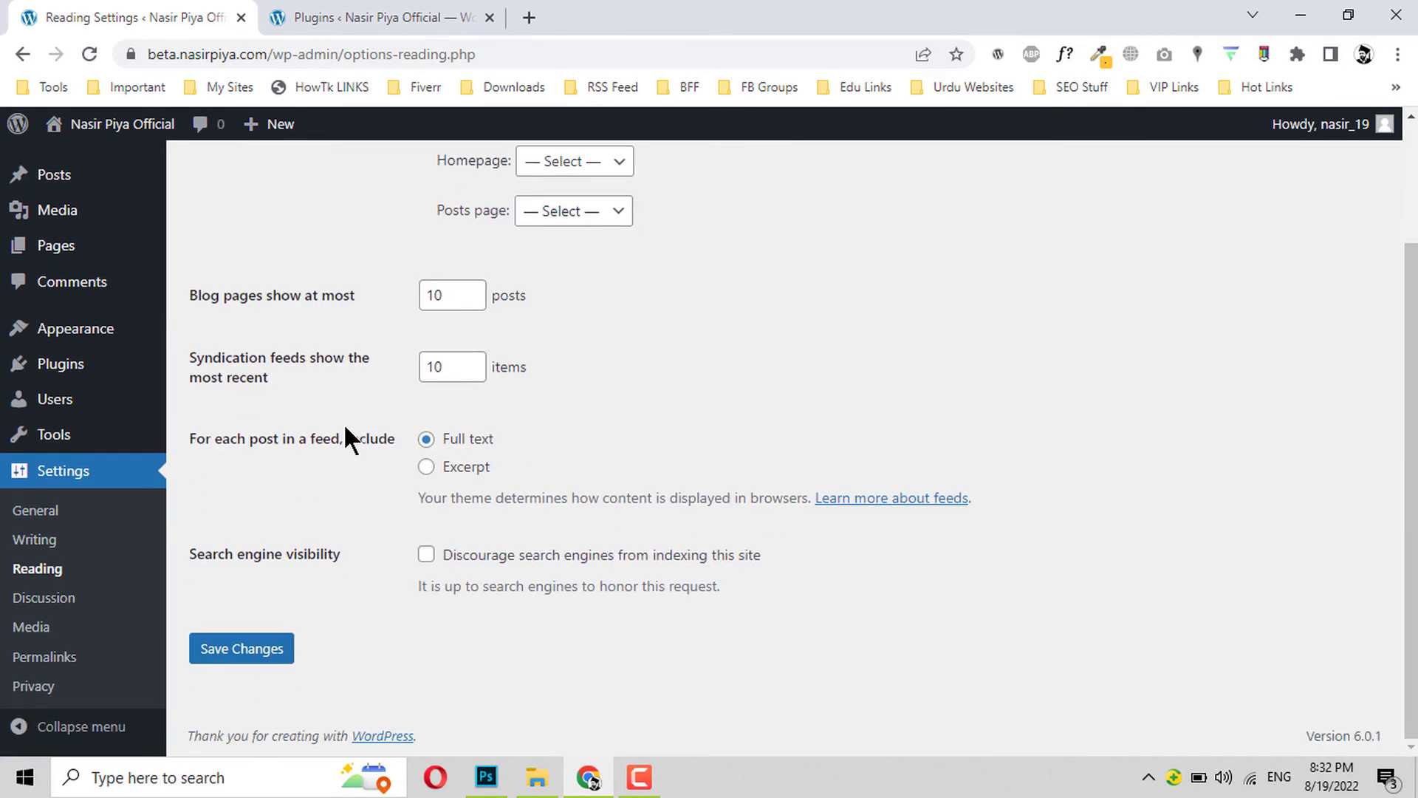
scroll(348, 436, "up", 1)
scroll(348, 437, "down", 1)
Step: Set the default avatar to Wavatar (Generated) in the Discussion Settings and save the changes
left_click(44, 598)
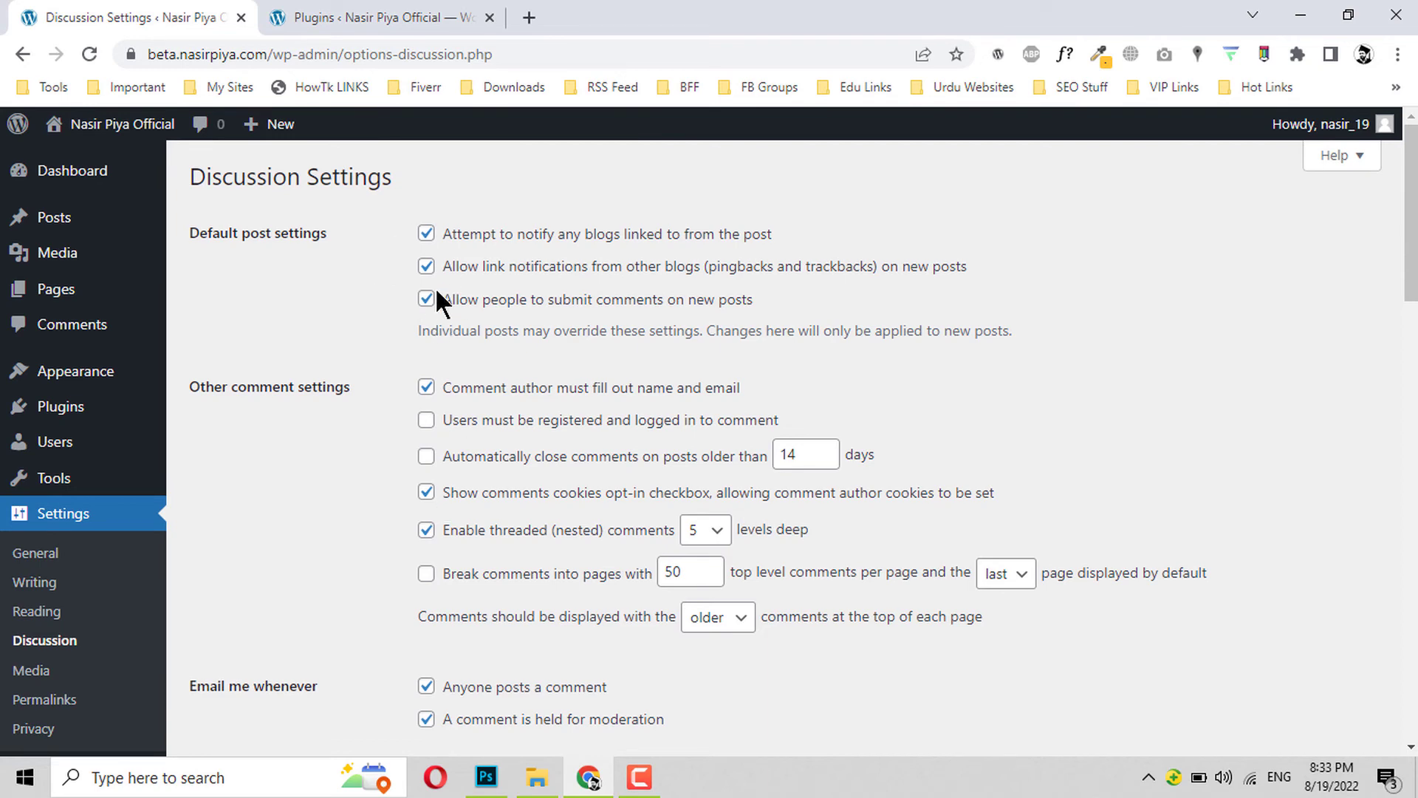
scroll(383, 467, "down", 15)
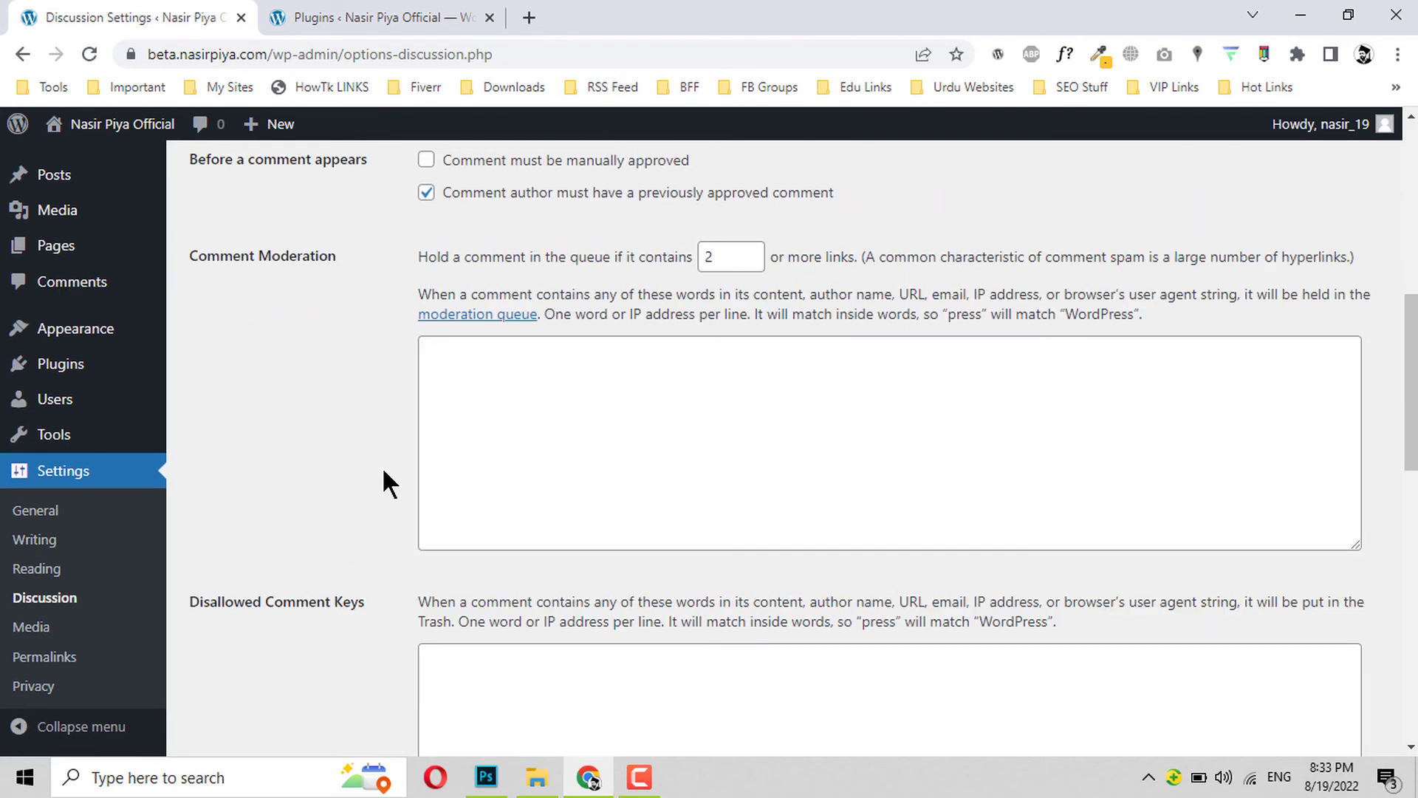
scroll(382, 466, "down", 4)
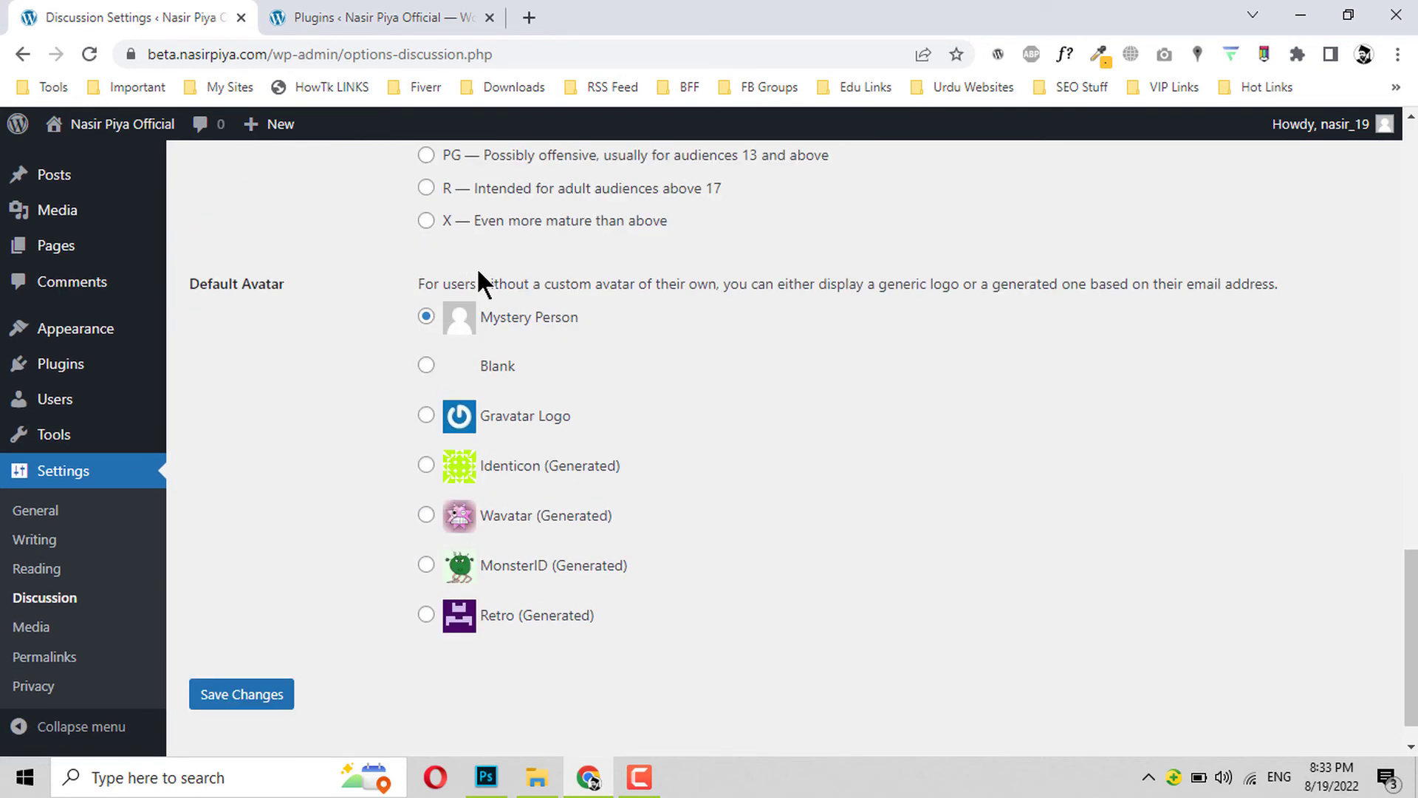
left_click_drag(508, 283, 737, 273)
left_click(737, 273)
left_click(426, 516)
left_click(234, 698)
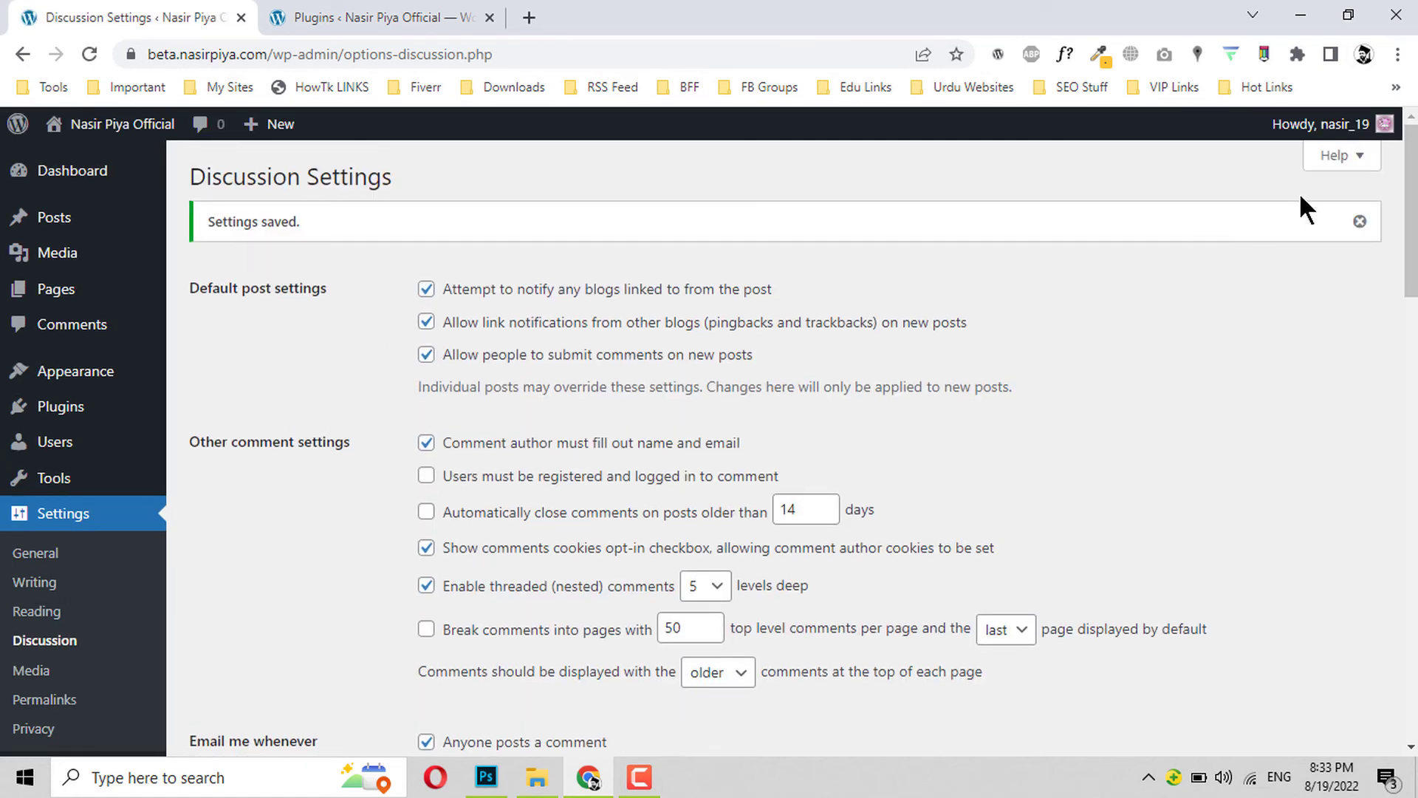
scroll(329, 322, "down", 15)
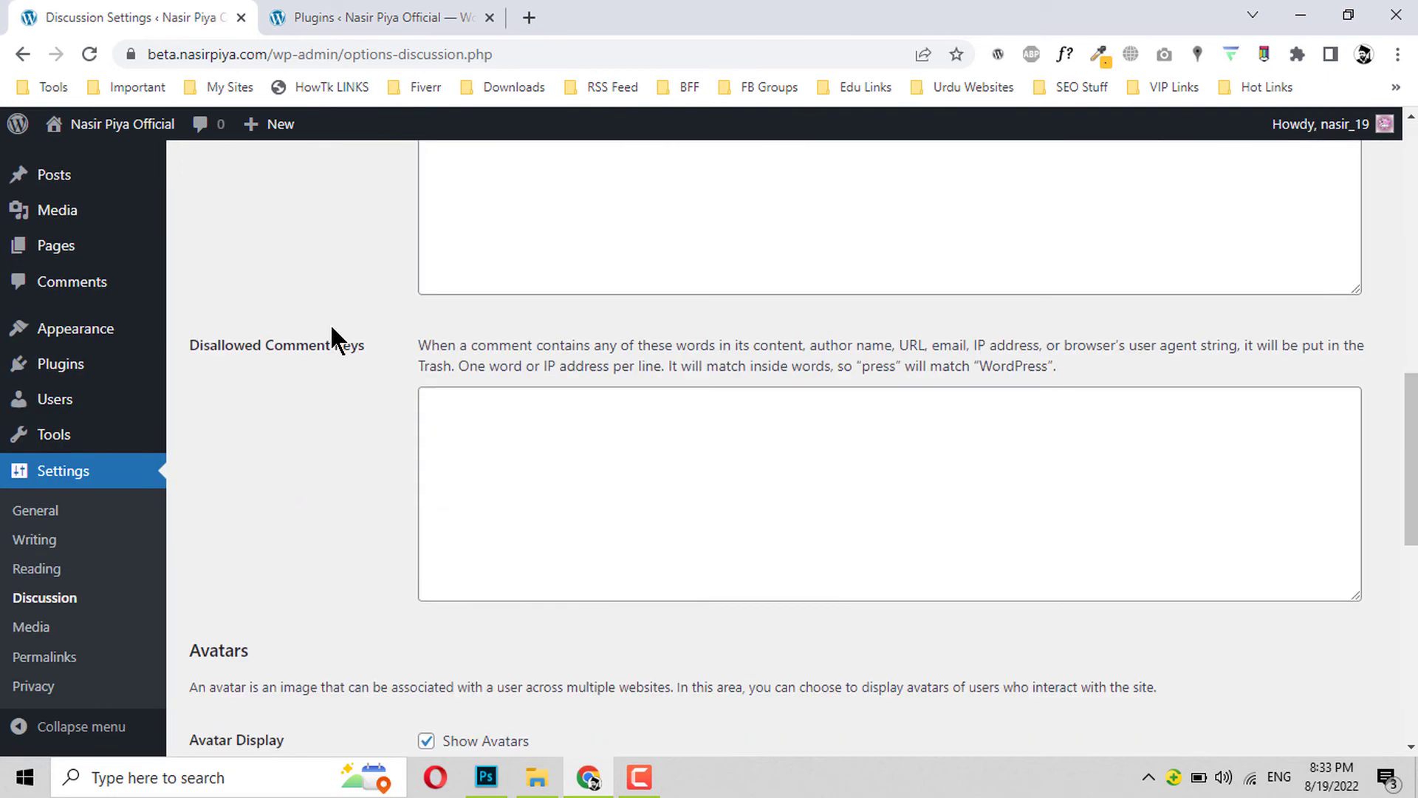
scroll(329, 322, "down", 1)
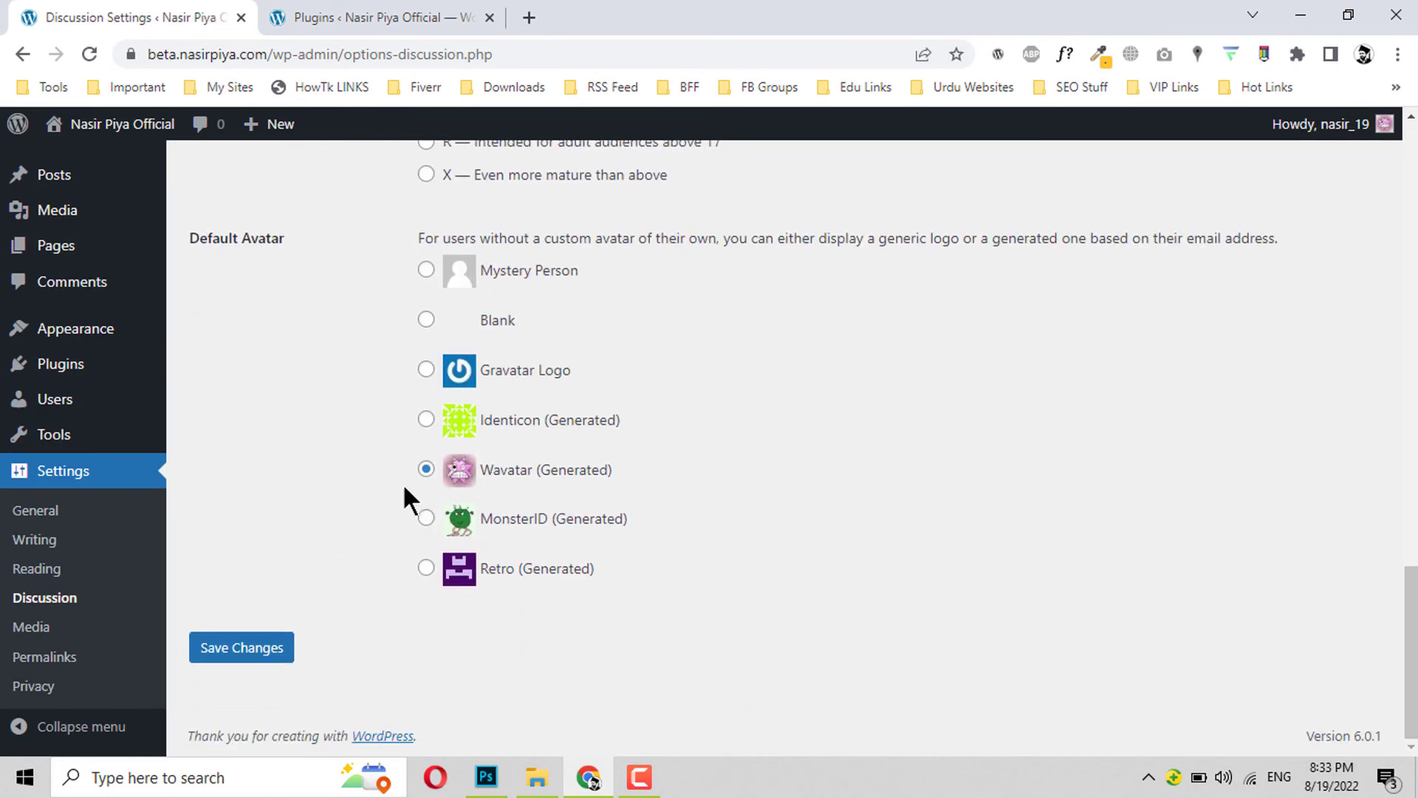
Step: Examine the Media Settings, including the thumbnail, medium and large image sizes and the upload folder organization option
left_click(22, 628)
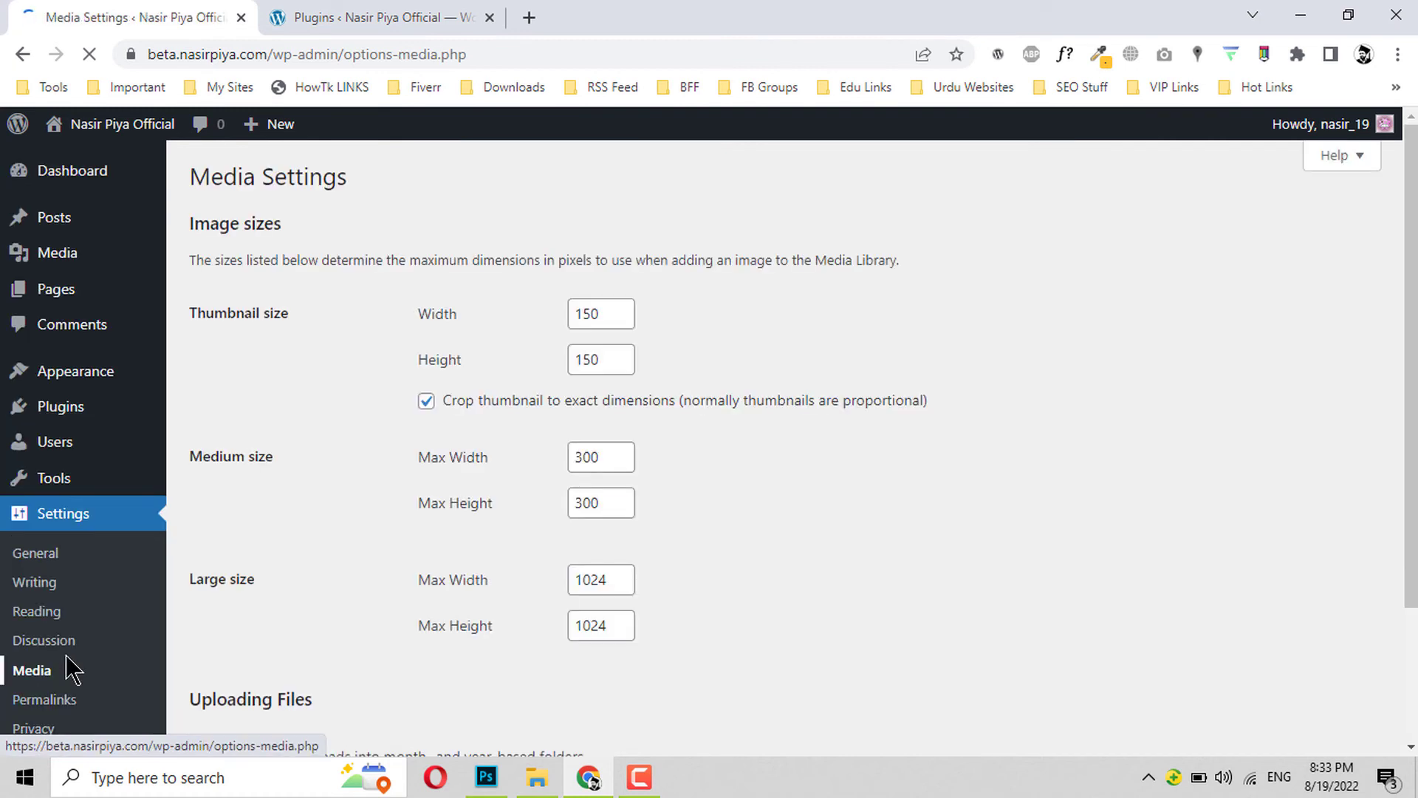
scroll(343, 457, "down", 2)
scroll(280, 251, "up", 2)
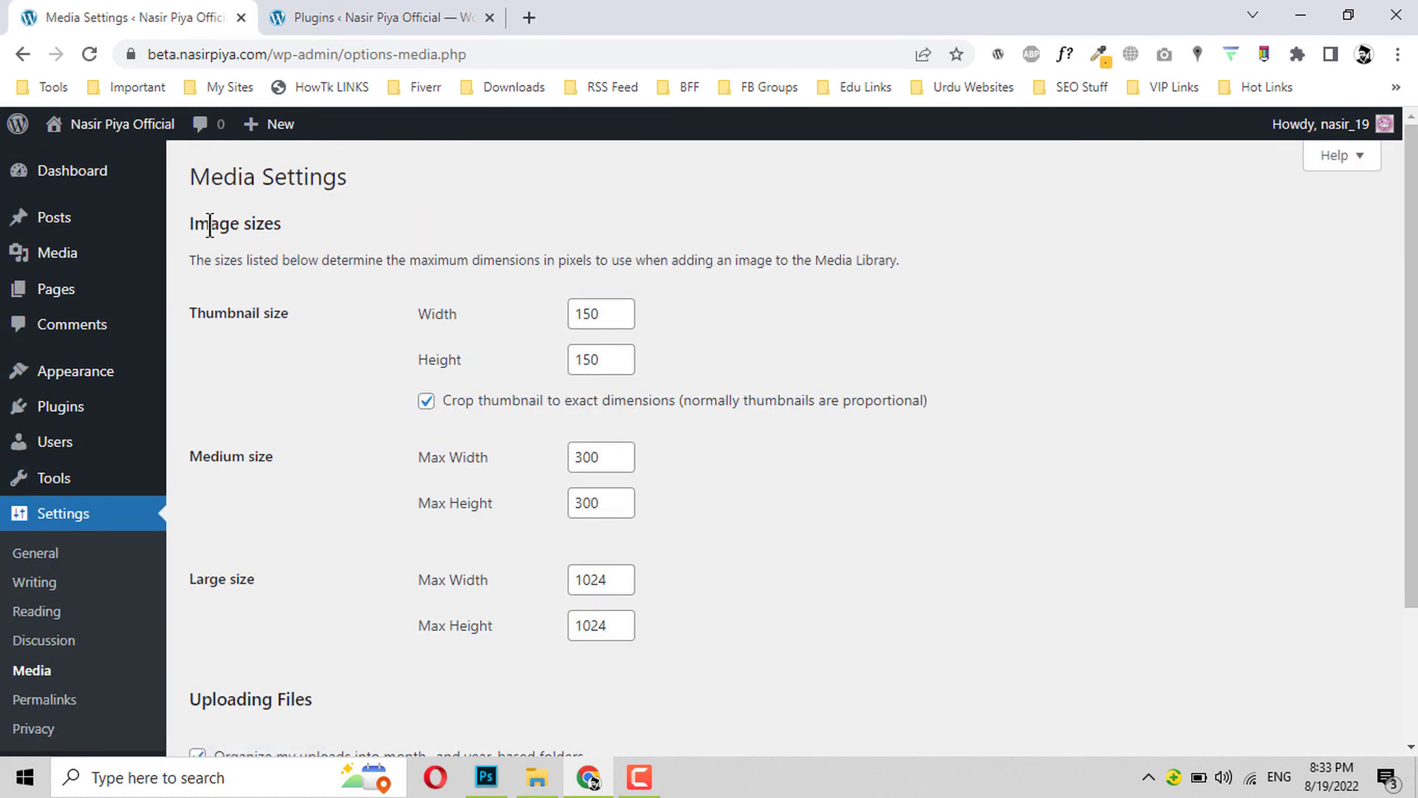
left_click(552, 247)
left_click(807, 250)
scroll(410, 424, "down", 2)
scroll(598, 454, "up", 2)
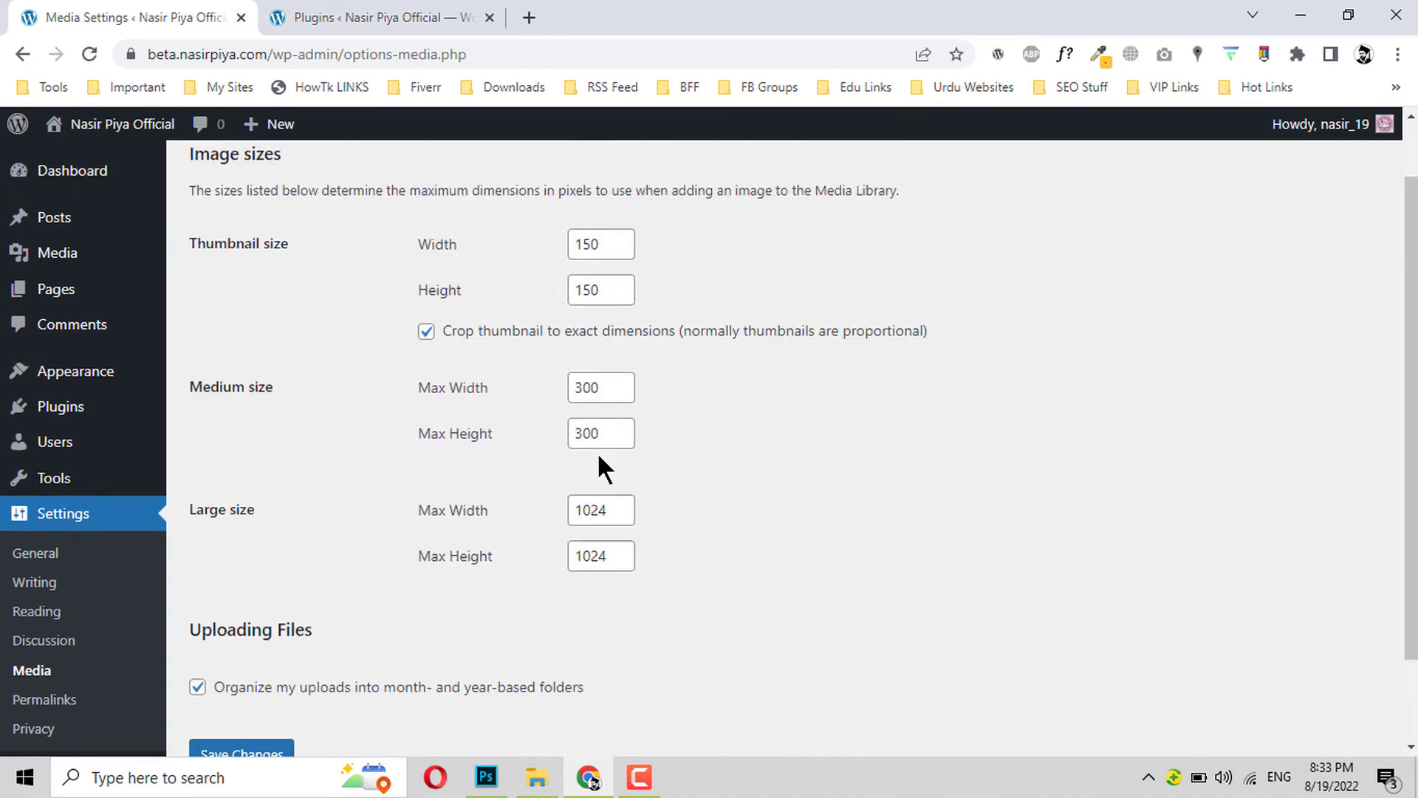
scroll(457, 458, "down", 2)
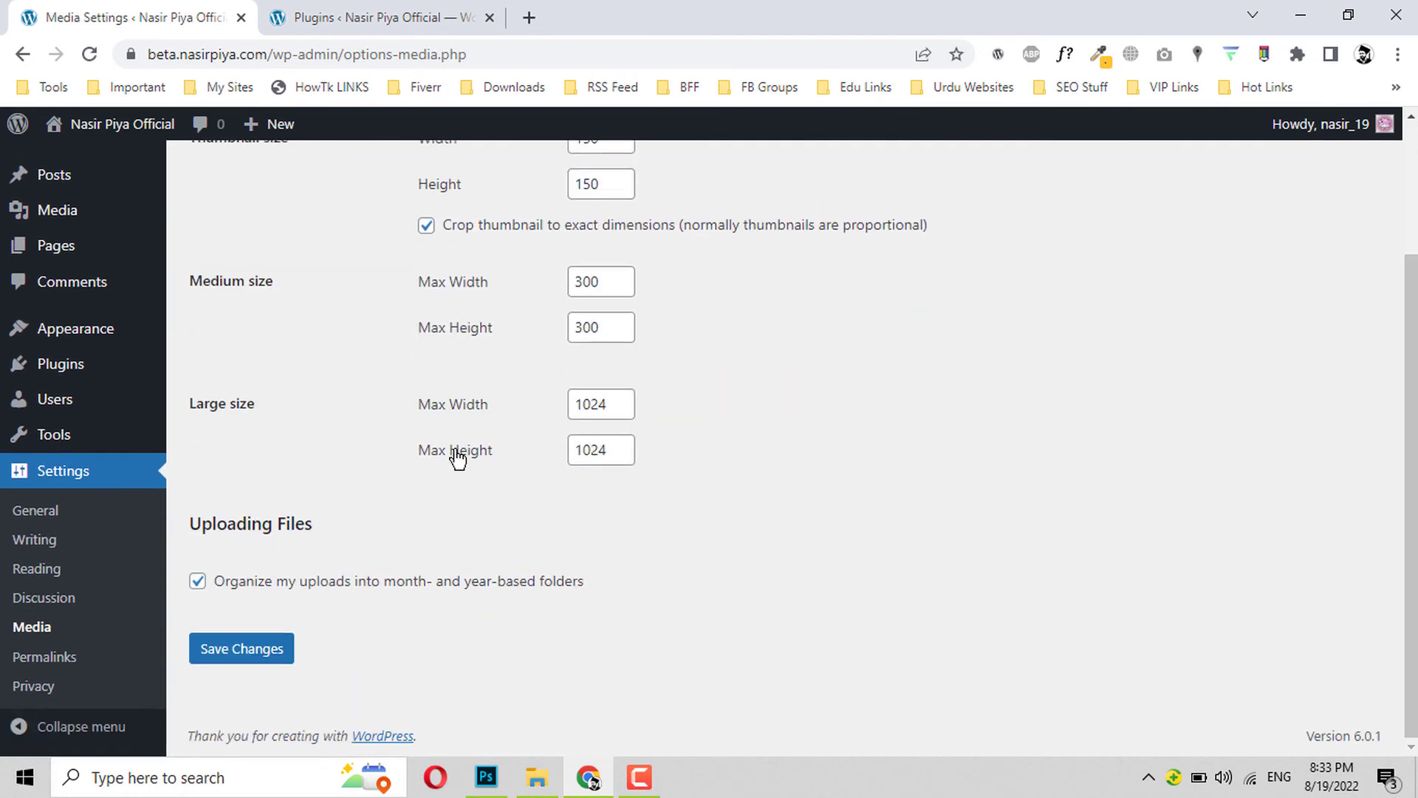
Step: Select the Post name structure in the Permalink Settings and examine its sample URL
left_click(33, 659)
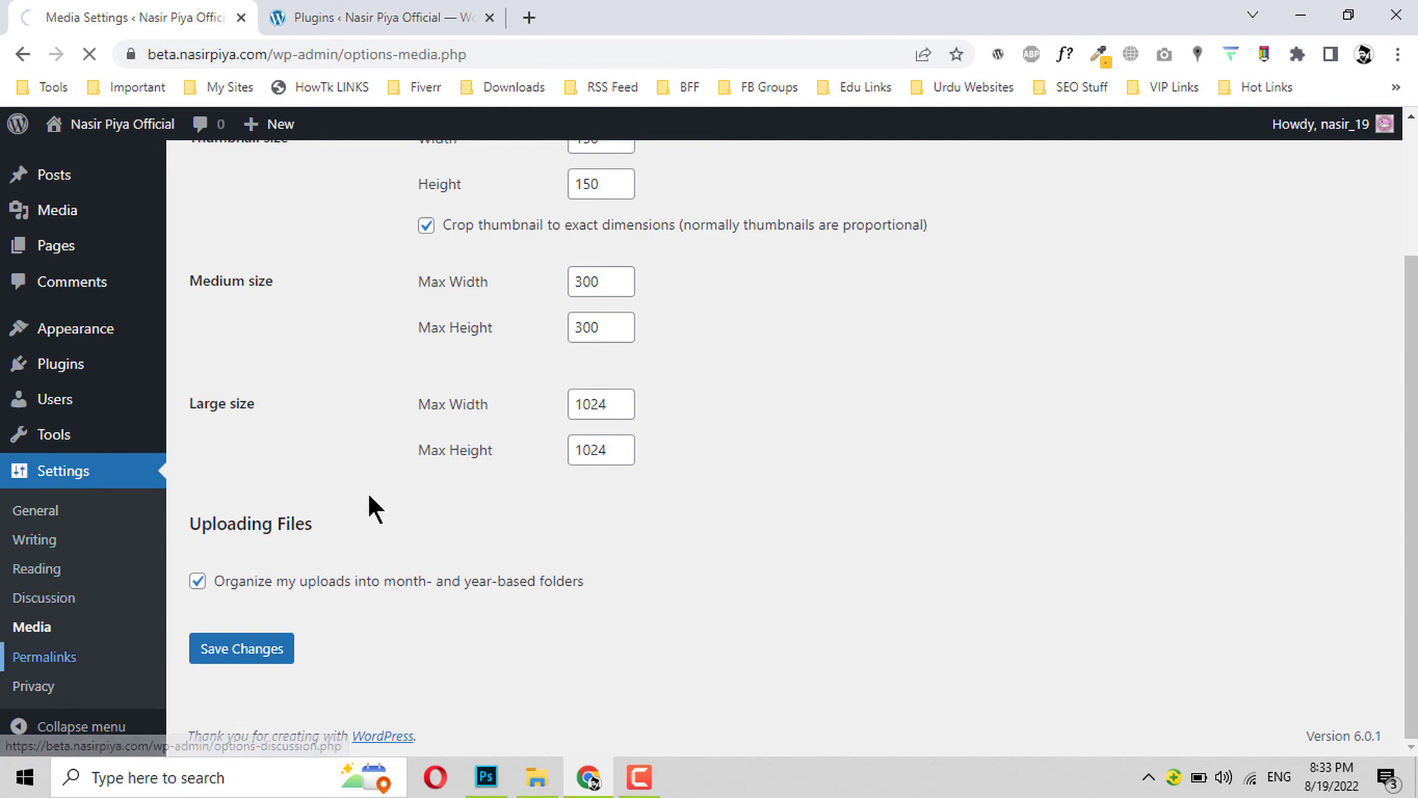
scroll(369, 510, "down", 3)
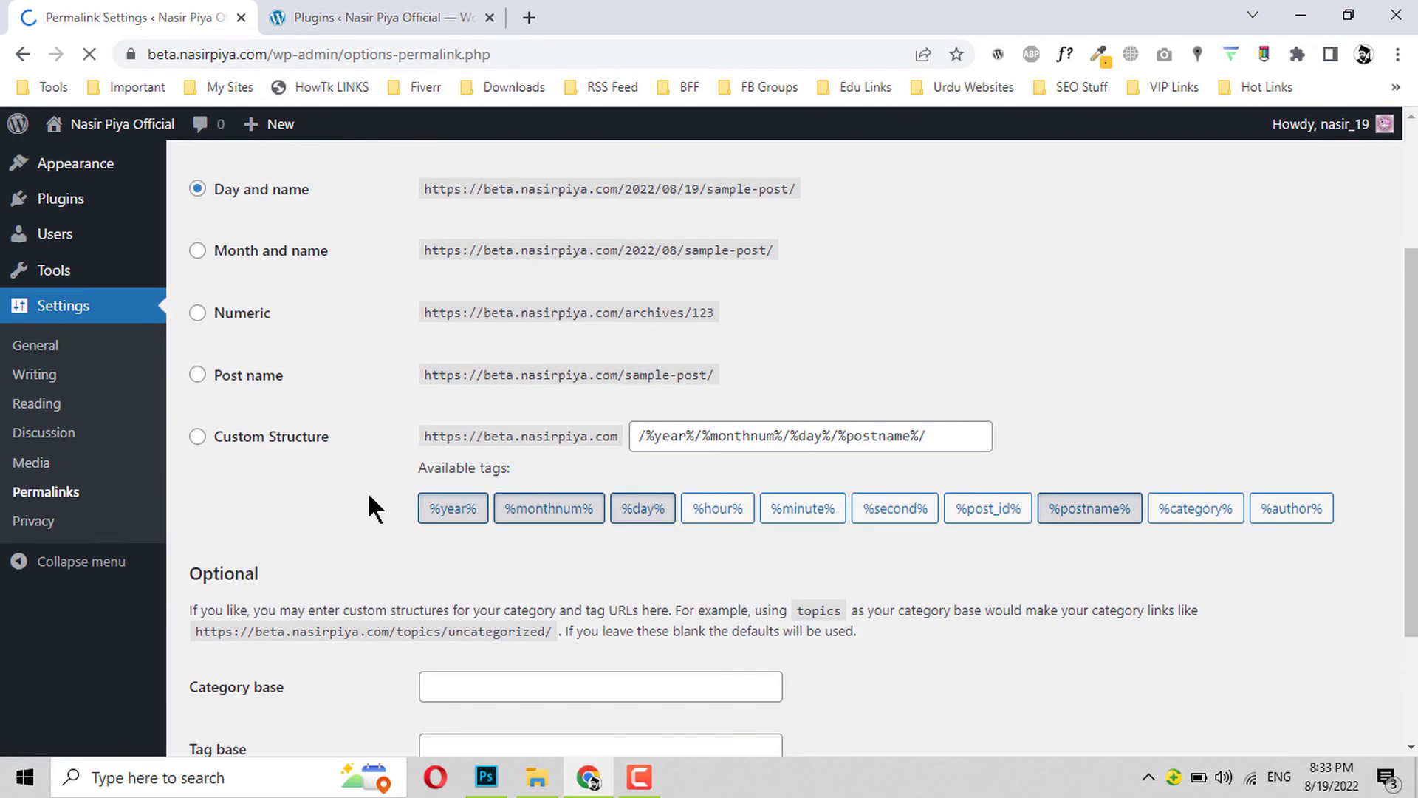
left_click(258, 381)
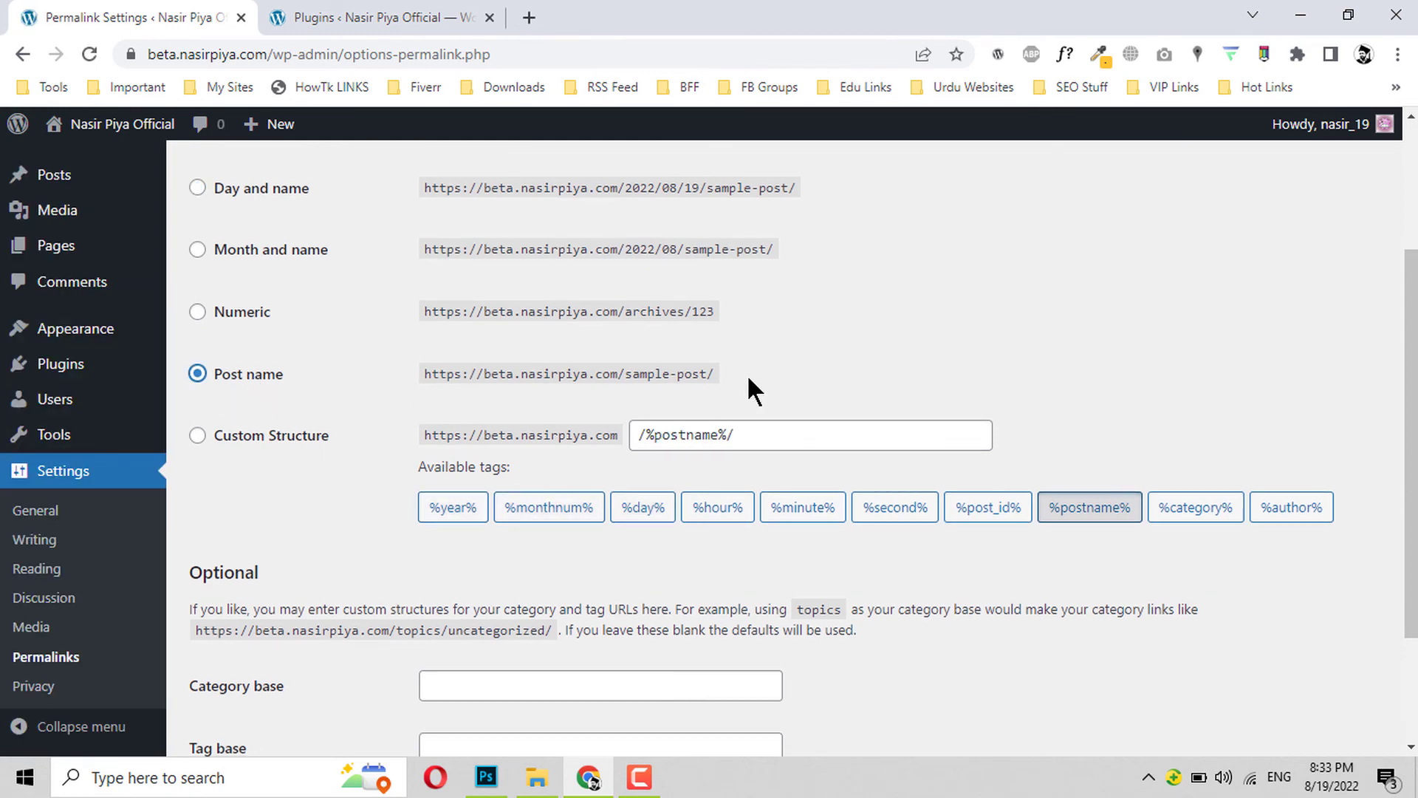
left_click_drag(747, 374, 338, 411)
triple_click(687, 377)
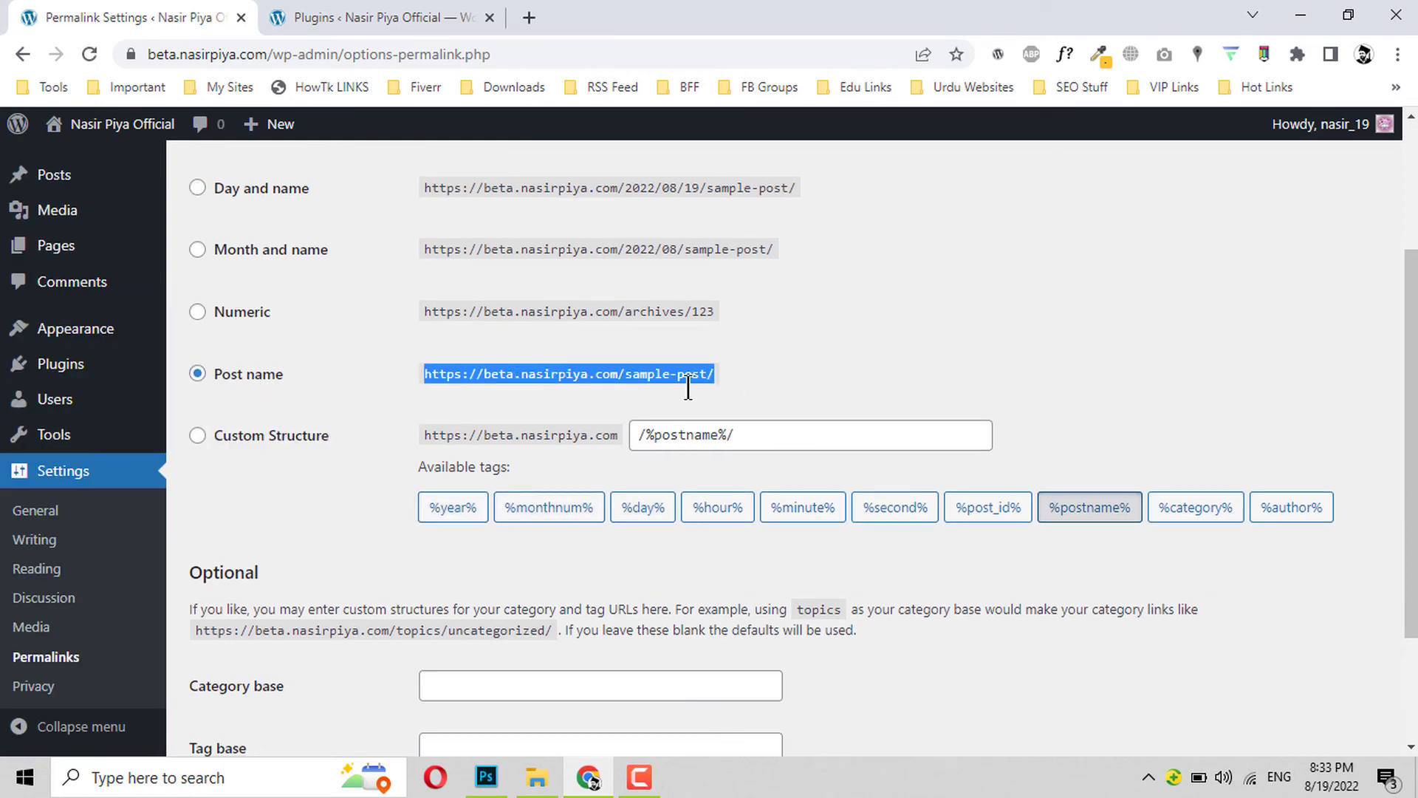
left_click(425, 378)
scroll(425, 377, "up", 3)
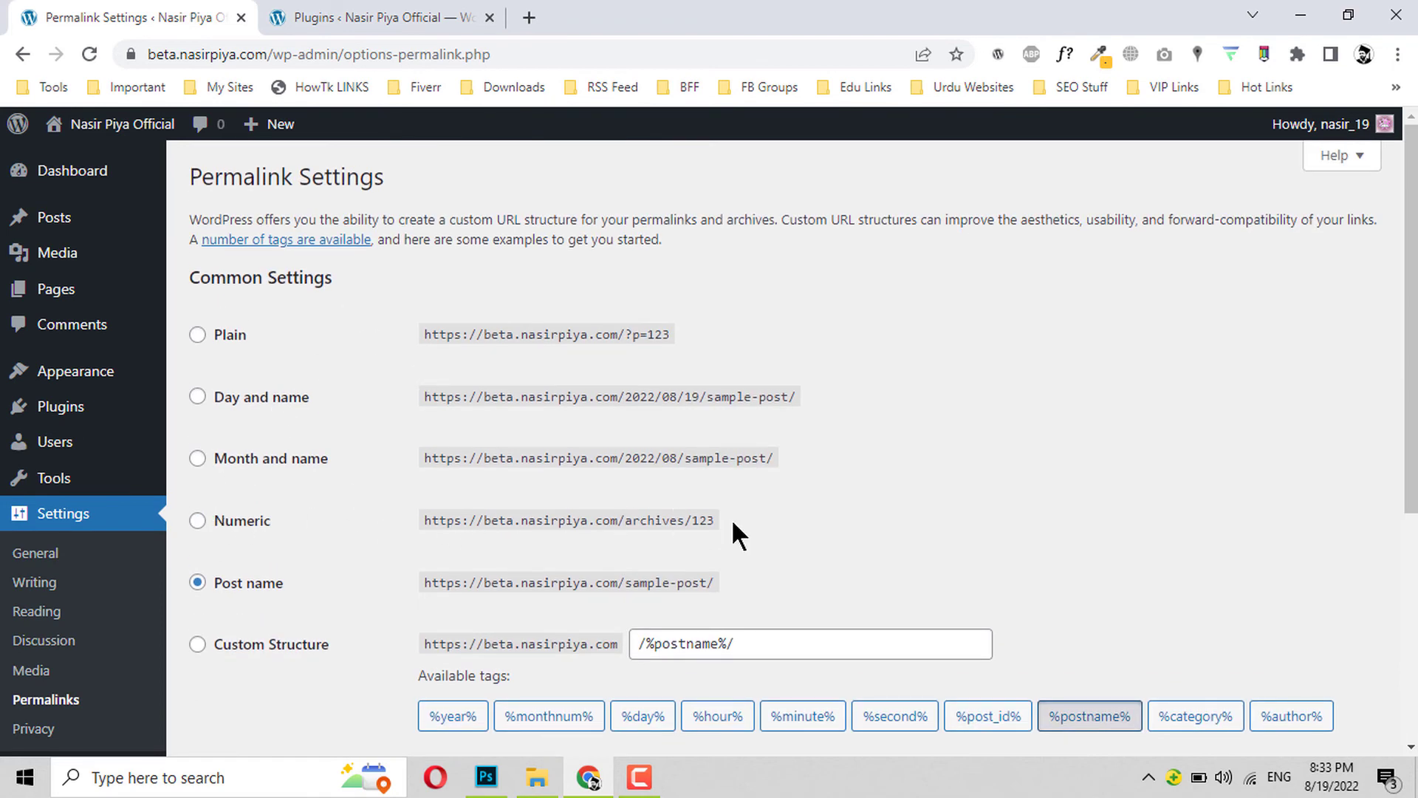
Step: Examine the sample URLs of the Numeric, Month and name, and Day and name permalink structures
left_click_drag(731, 520, 610, 520)
left_click_drag(569, 458, 681, 457)
left_click_drag(551, 397, 743, 379)
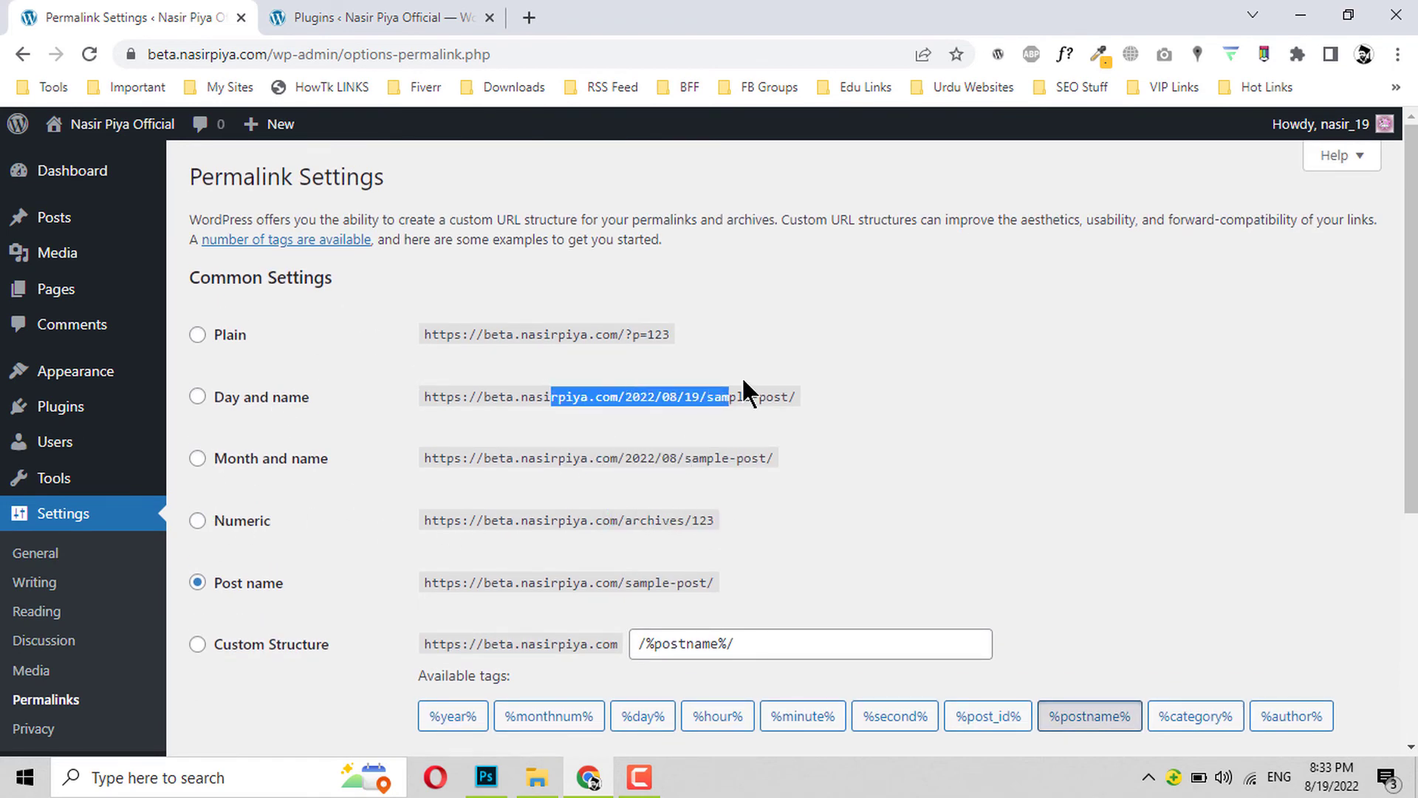
left_click(390, 406)
Step: Set the optional category base to "topic" and the tag base to "tag", and save the permalink changes
scroll(359, 446, "down", 5)
left_click(503, 517)
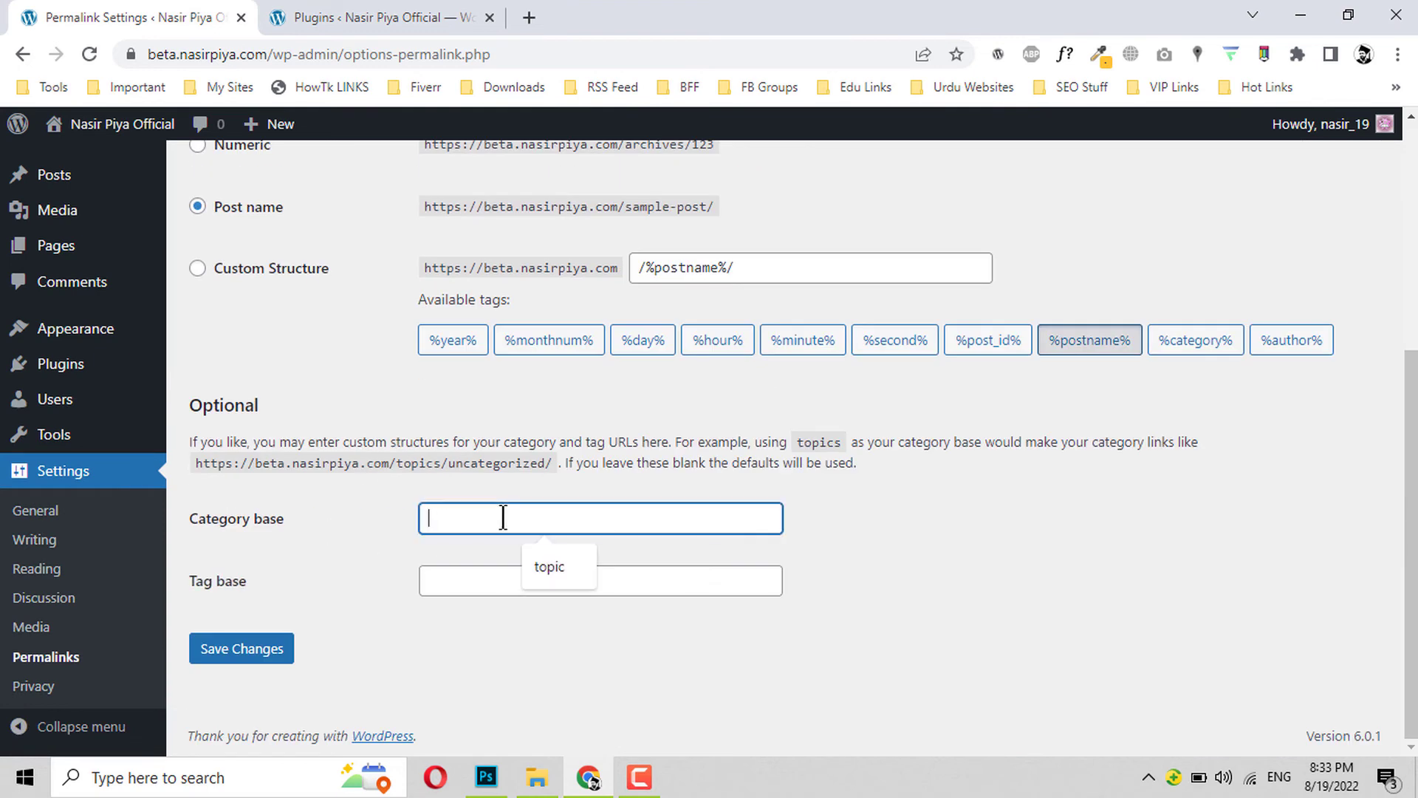
left_click(548, 565)
left_click_drag(198, 521, 425, 530)
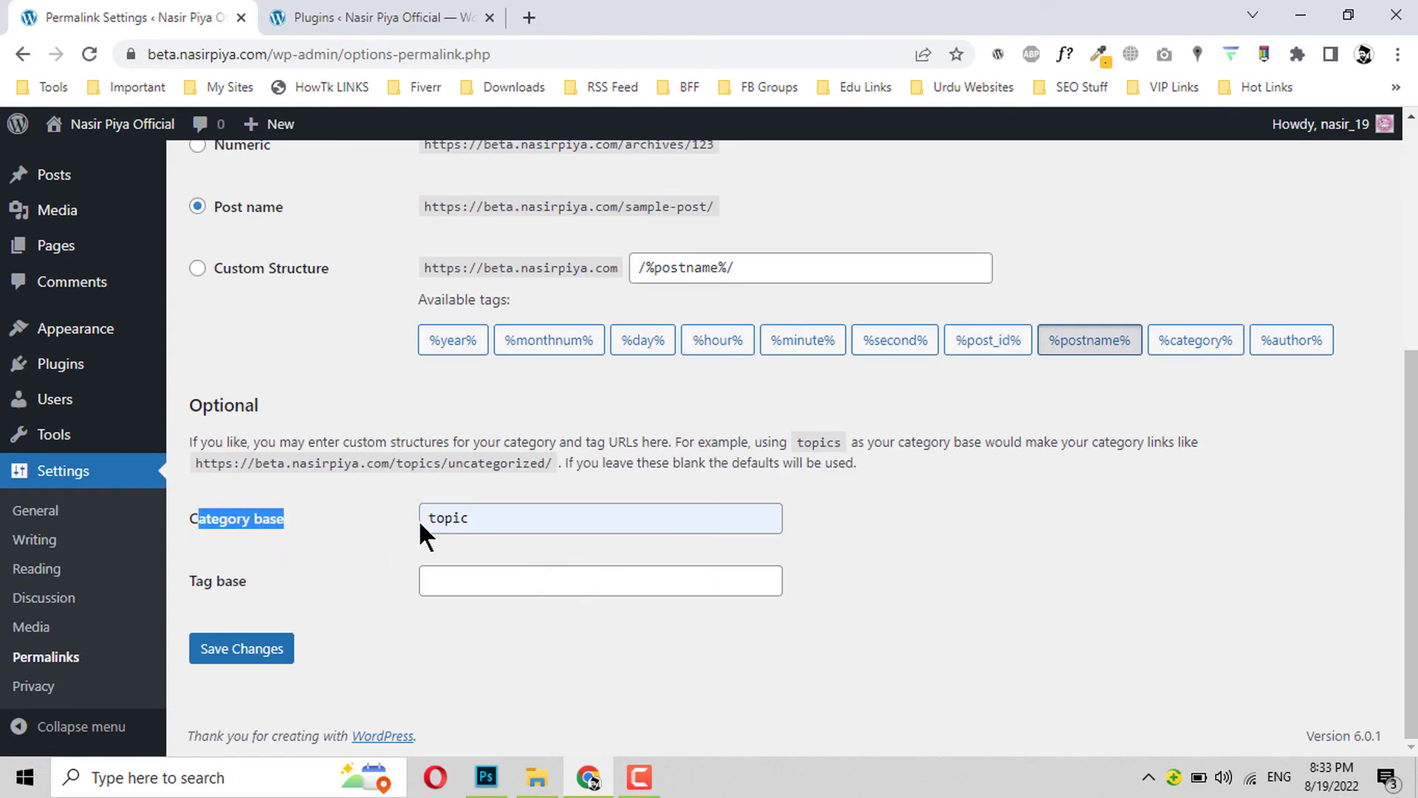
left_click(423, 521)
left_click(473, 581)
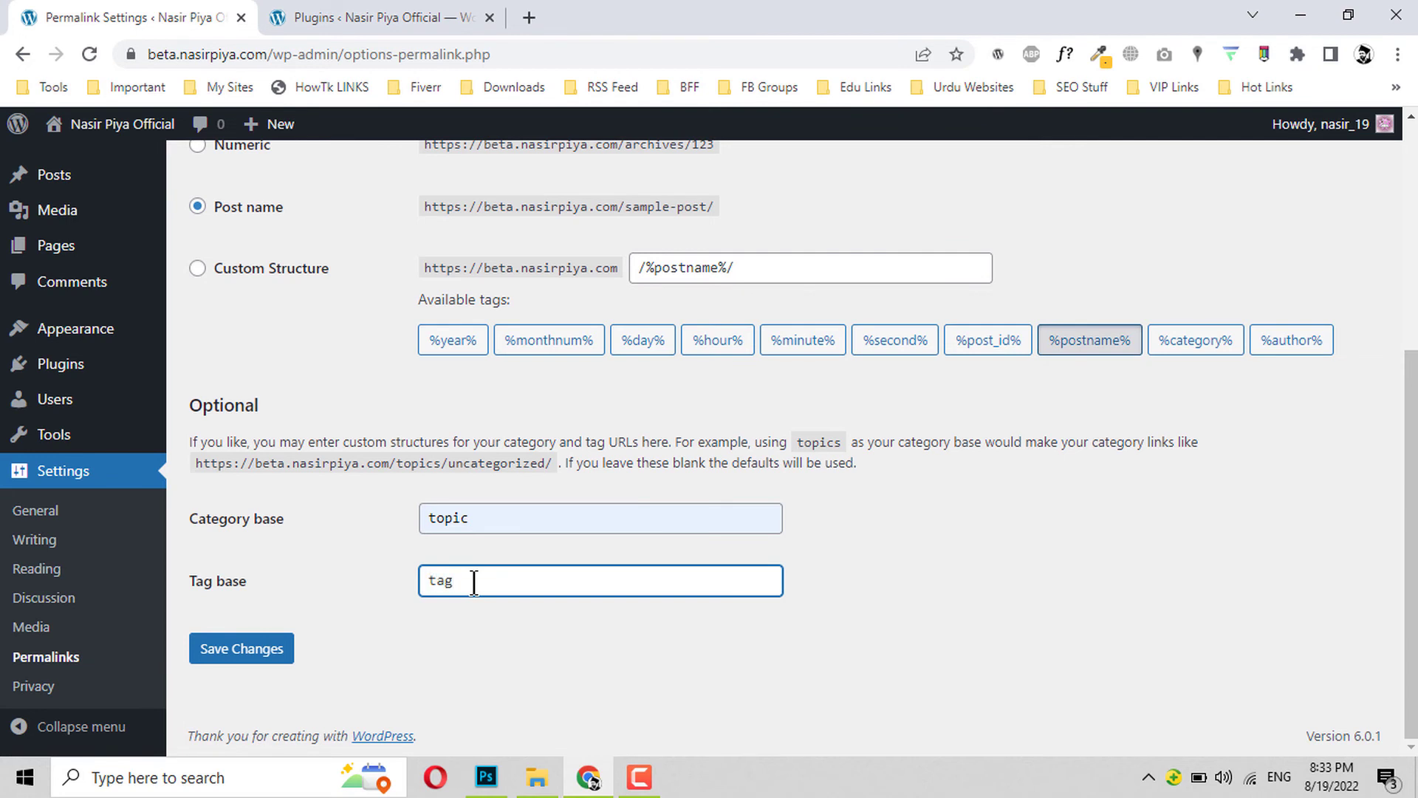
left_click(230, 647)
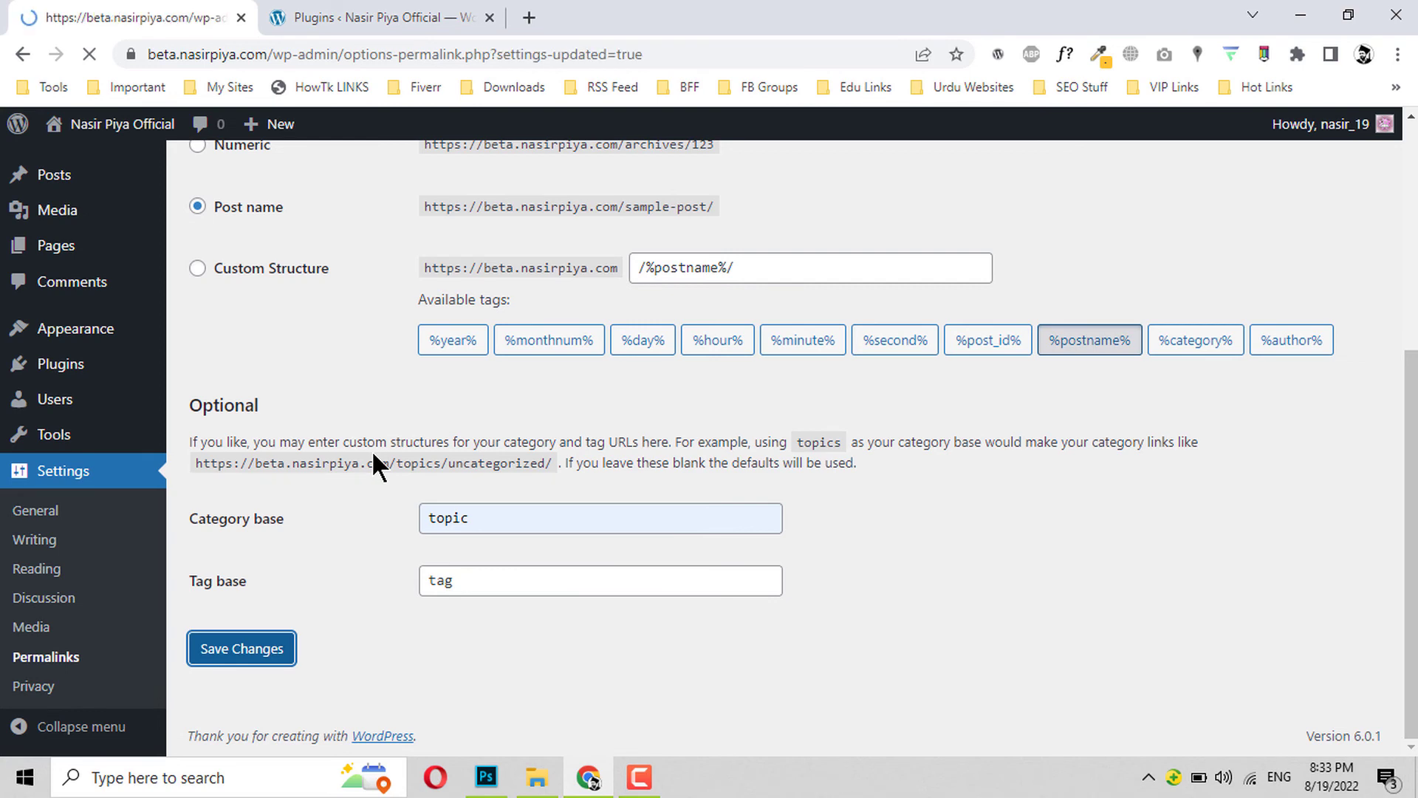
Step: View the "Hello world!" post from the Posts list in a separate tab and examine its URL slug and title
left_click(370, 18)
scroll(490, 368, "down", 5)
scroll(491, 377, "up", 5)
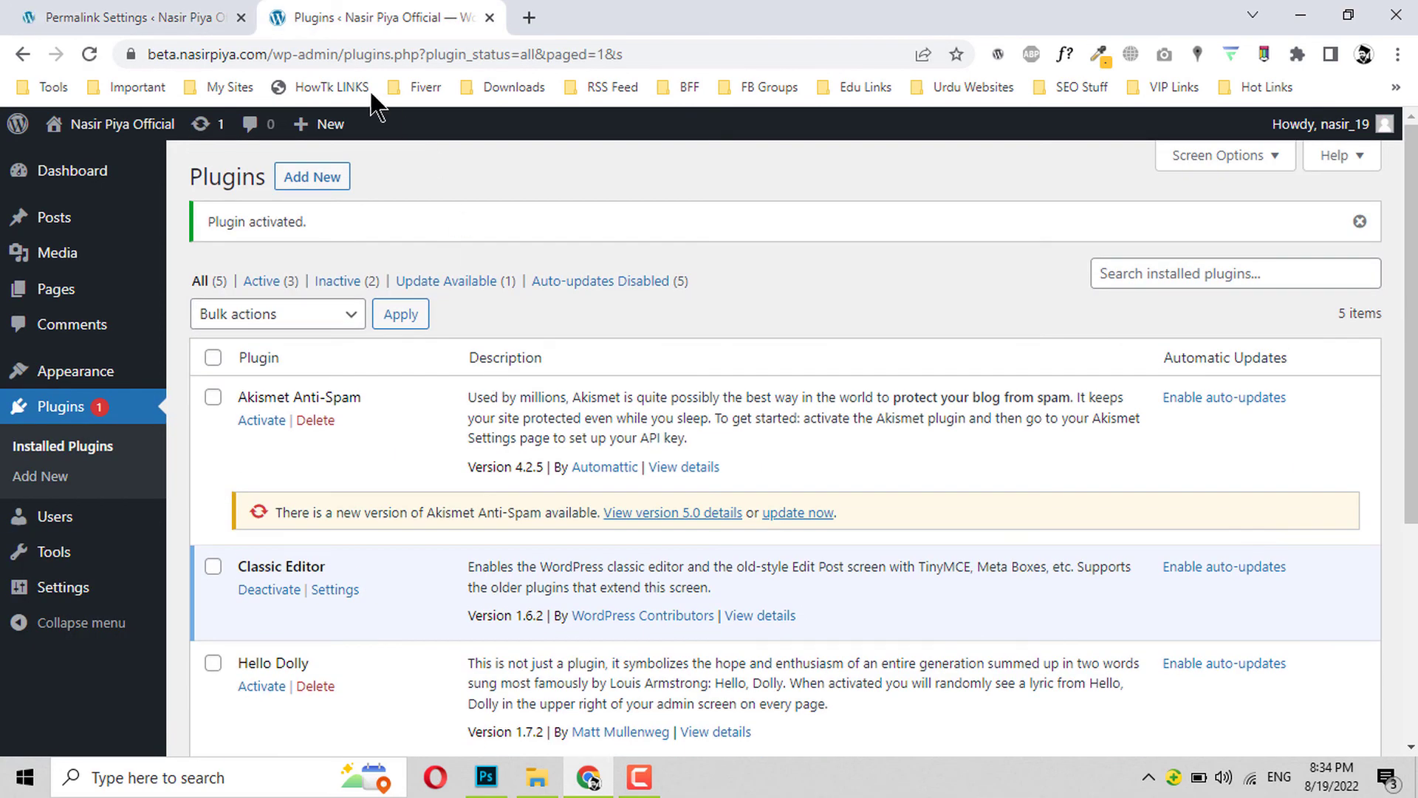
left_click(59, 218)
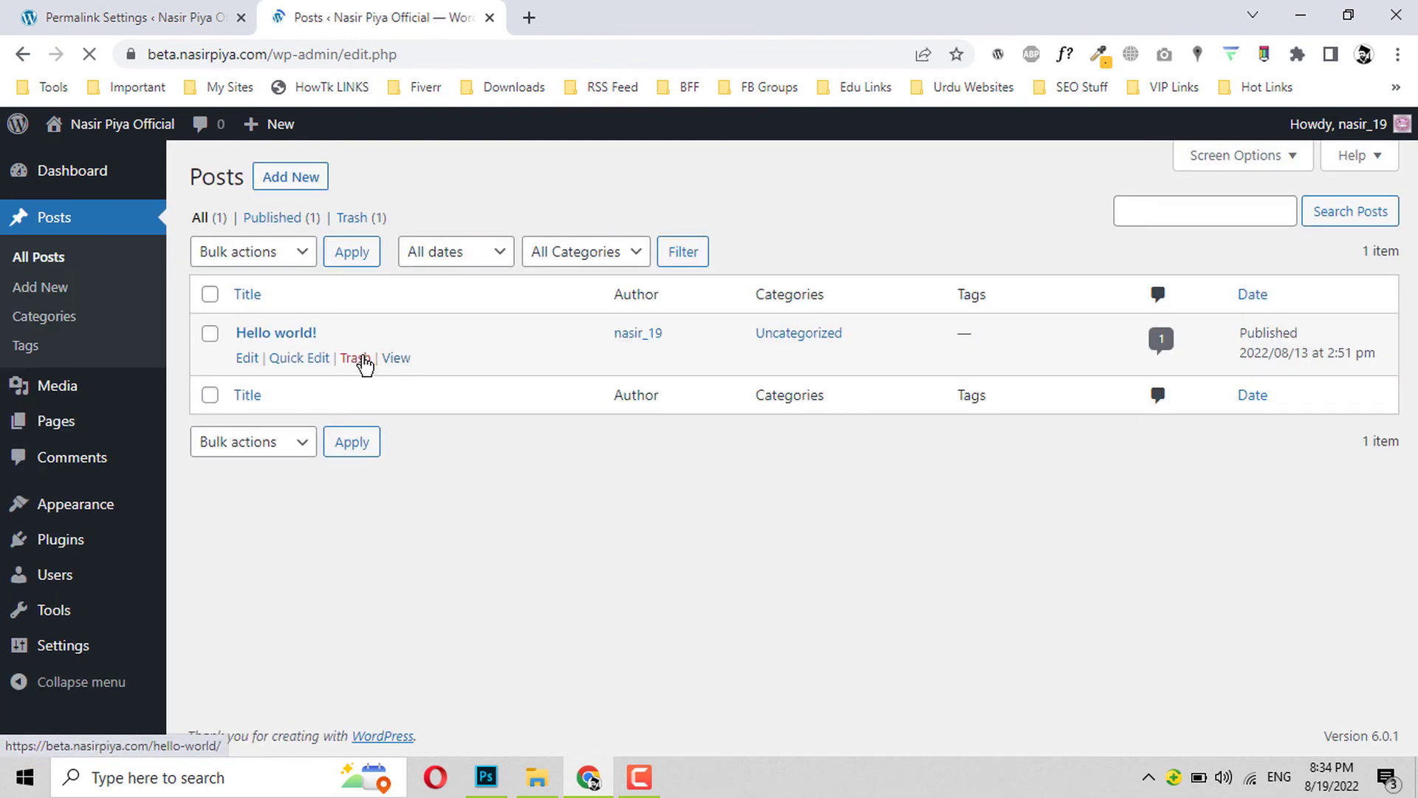
right_click(391, 360)
left_click(421, 378)
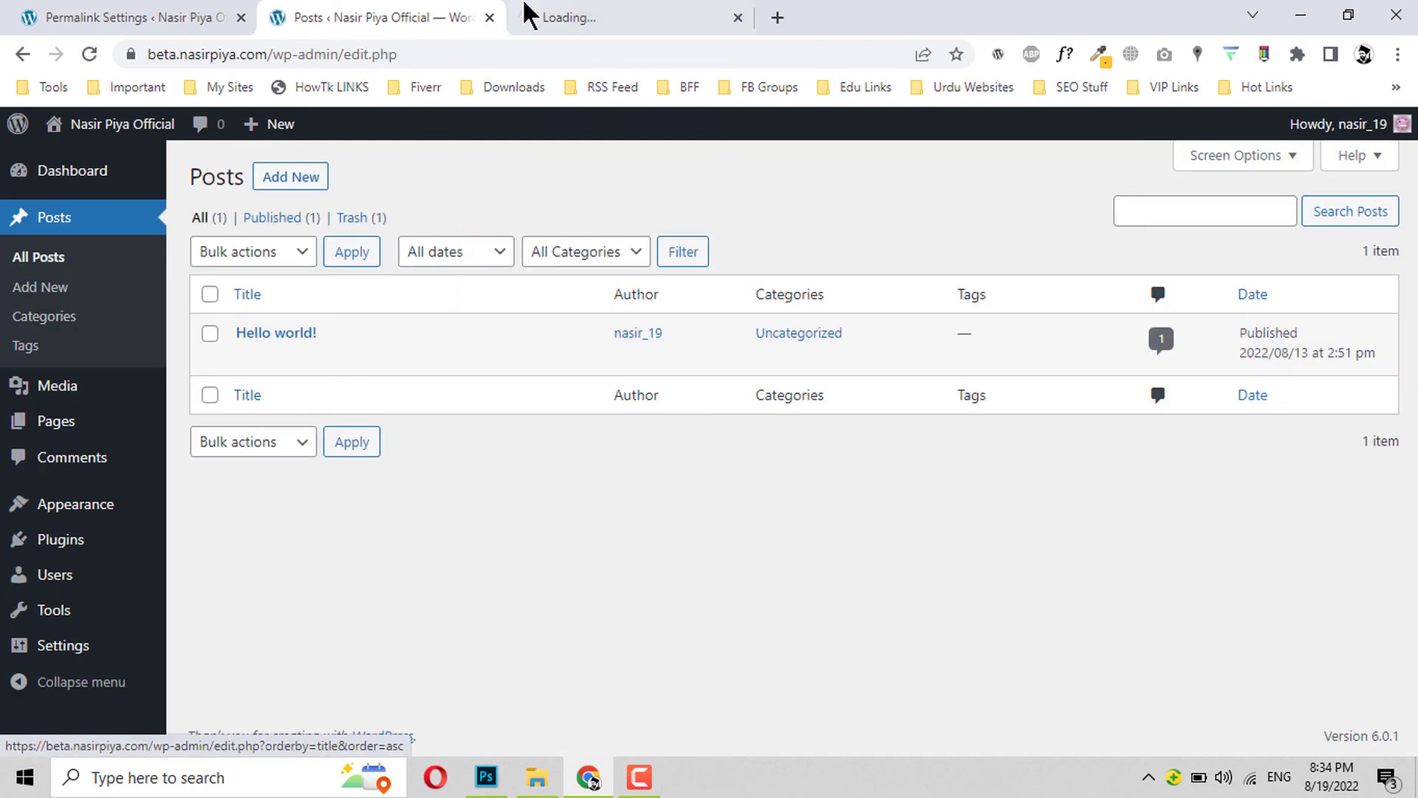
left_click(523, 12)
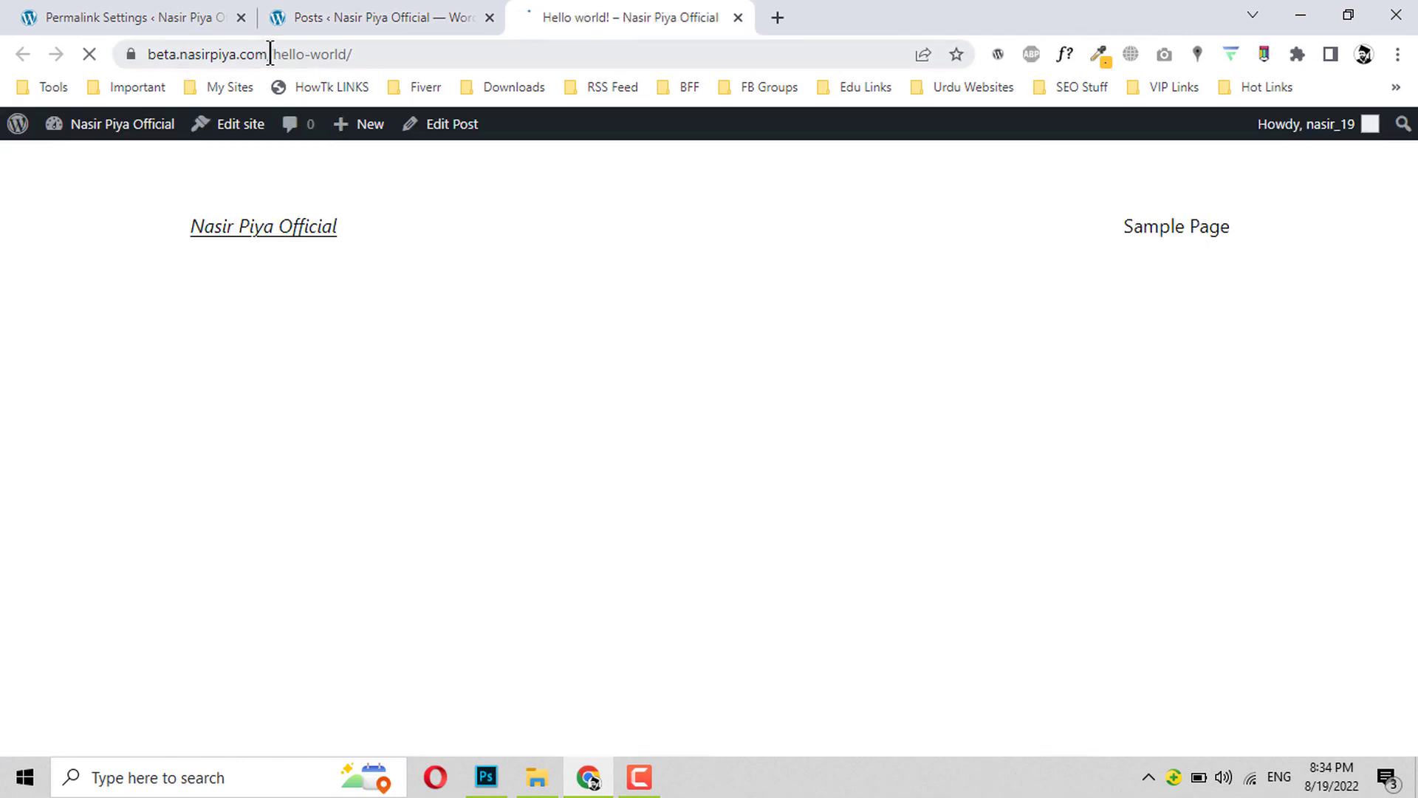
left_click_drag(270, 54, 402, 54)
left_click(406, 54)
left_click_drag(168, 441, 485, 436)
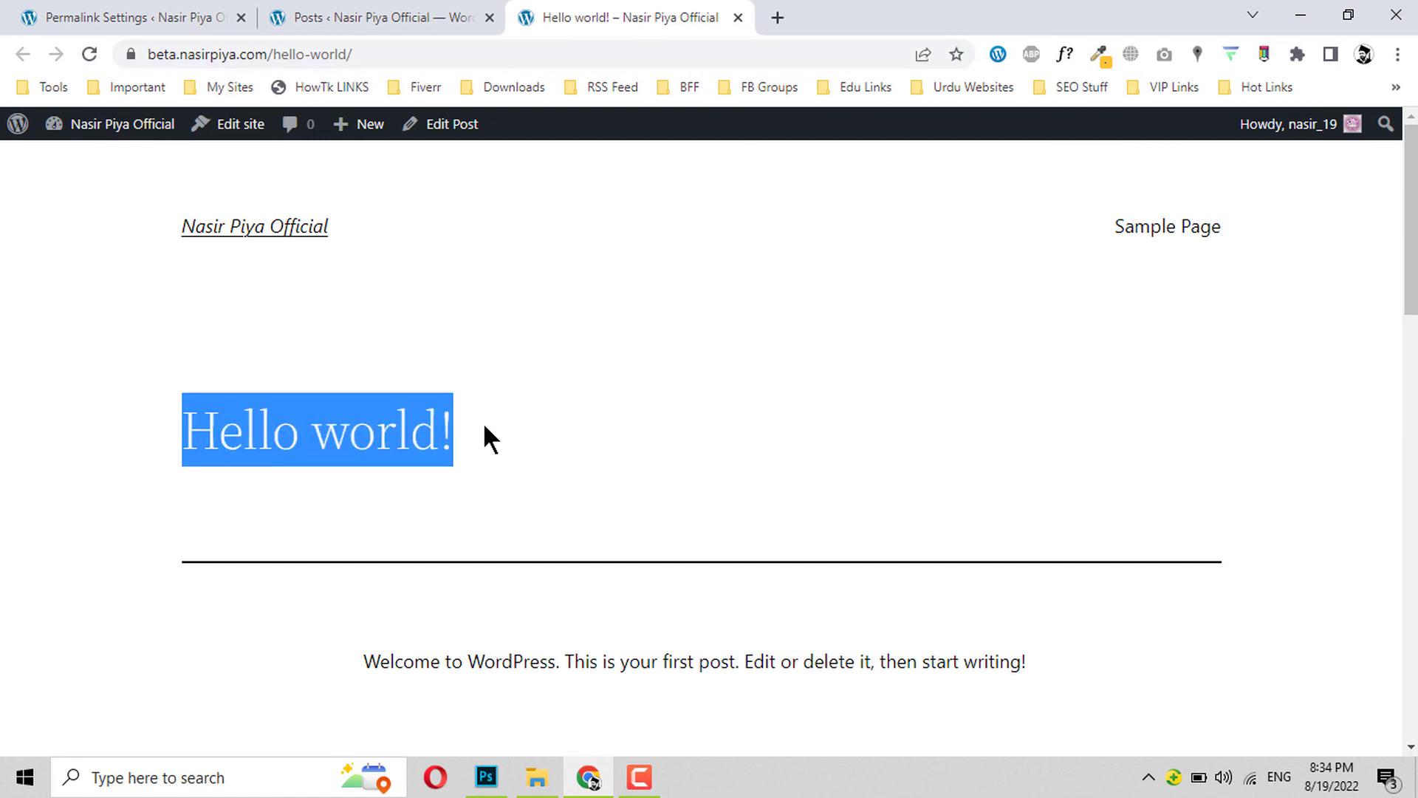
left_click(485, 437)
Step: Examine the Privacy Settings, including the pages available for the Privacy Policy page
left_click(140, 15)
scroll(291, 374, "down", 5)
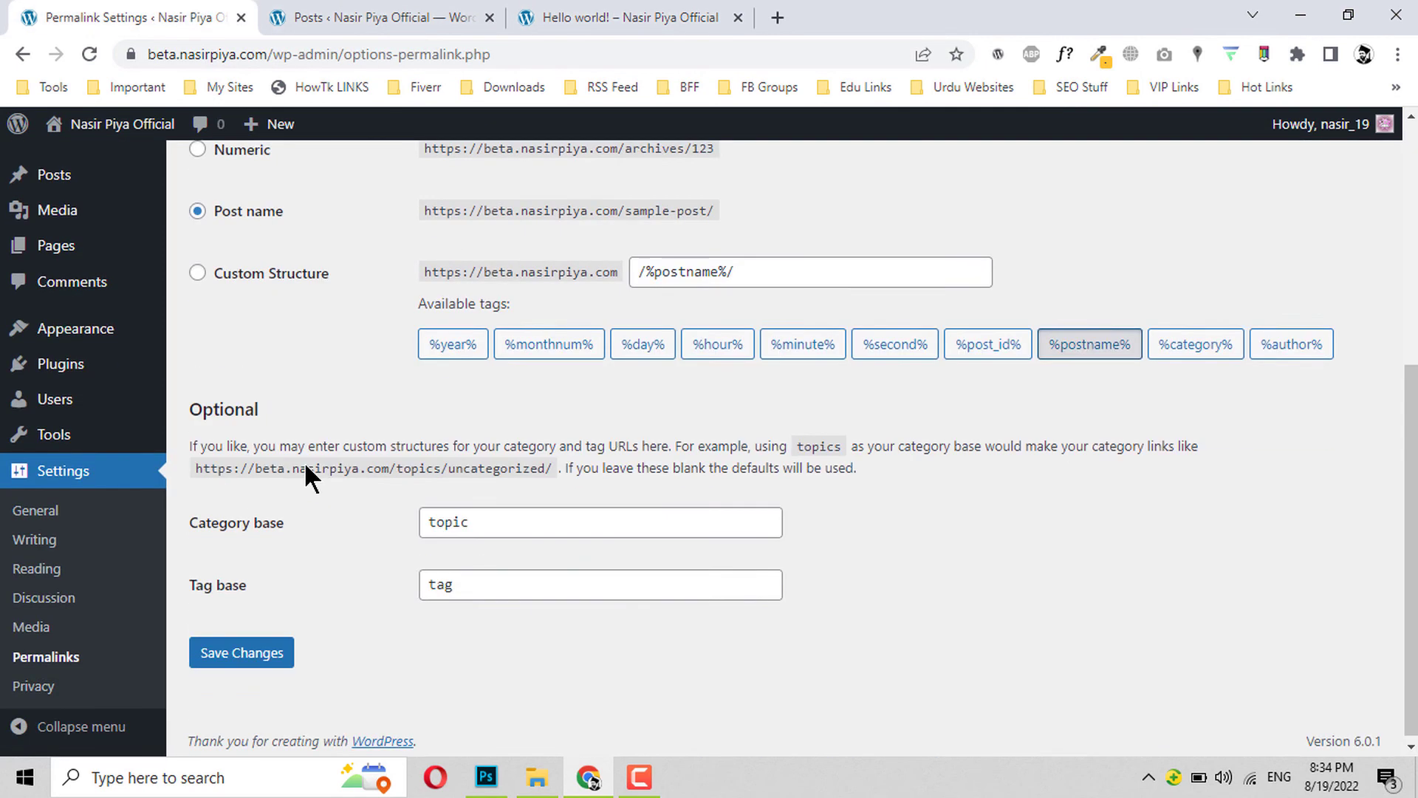
left_click(27, 679)
scroll(374, 417, "up", 5)
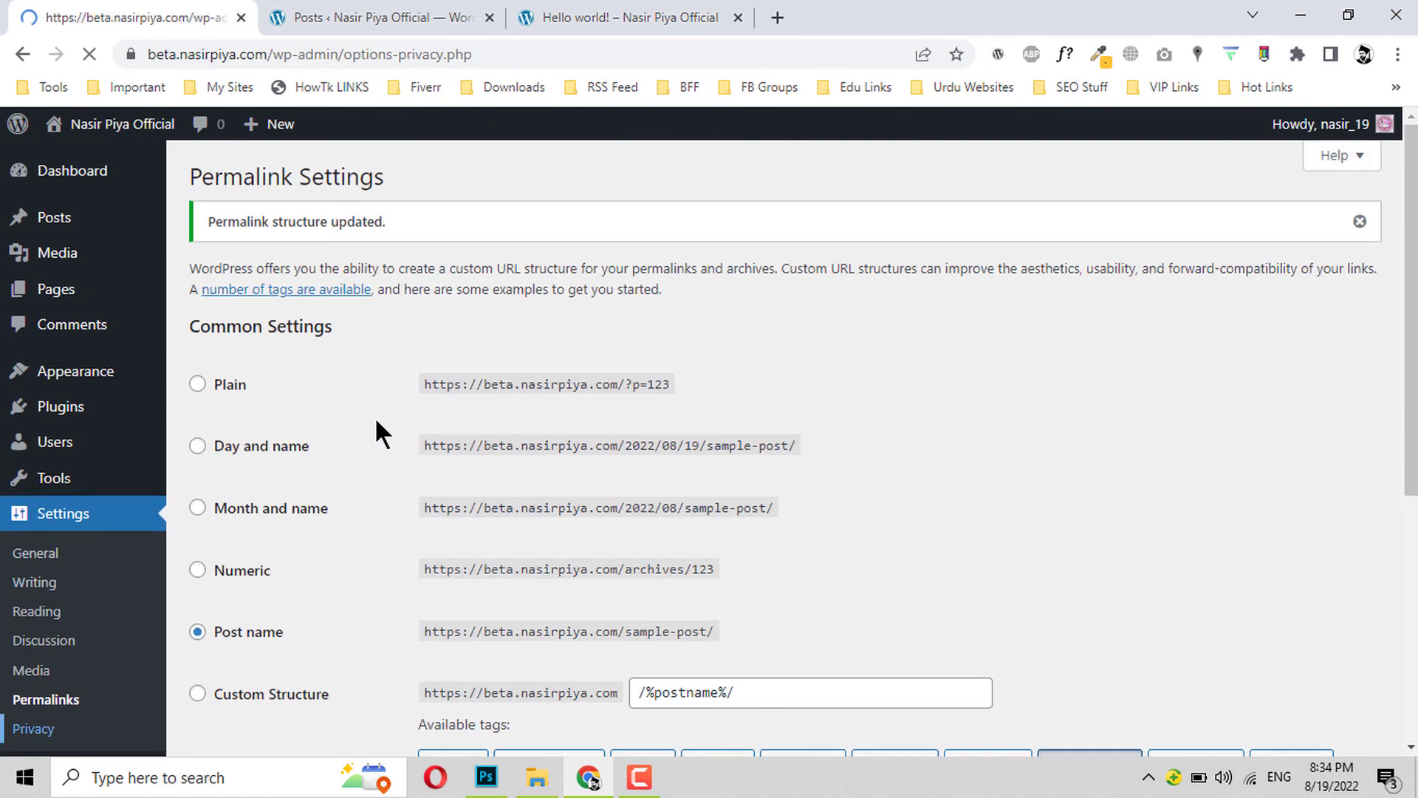
scroll(377, 415, "down", 1)
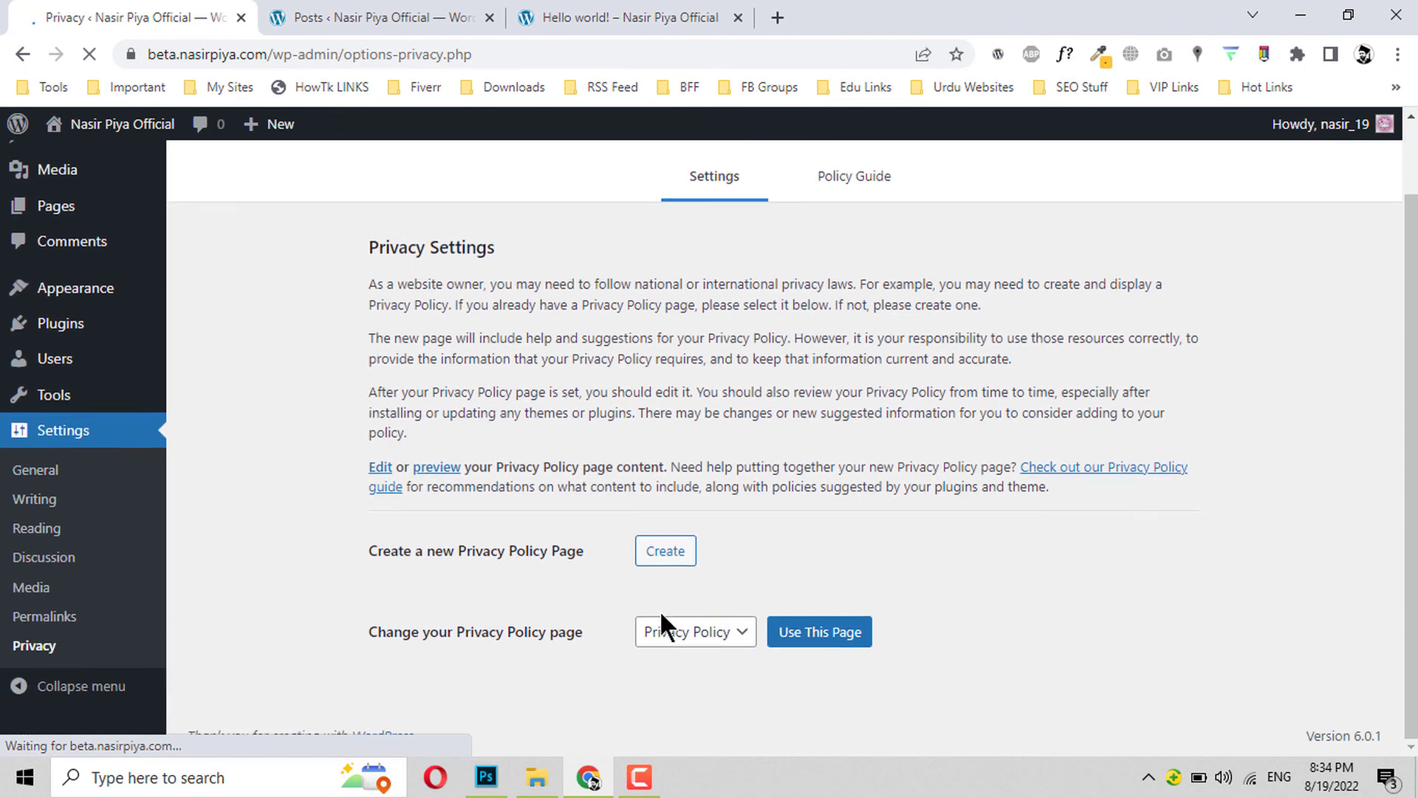
left_click(680, 635)
left_click(681, 636)
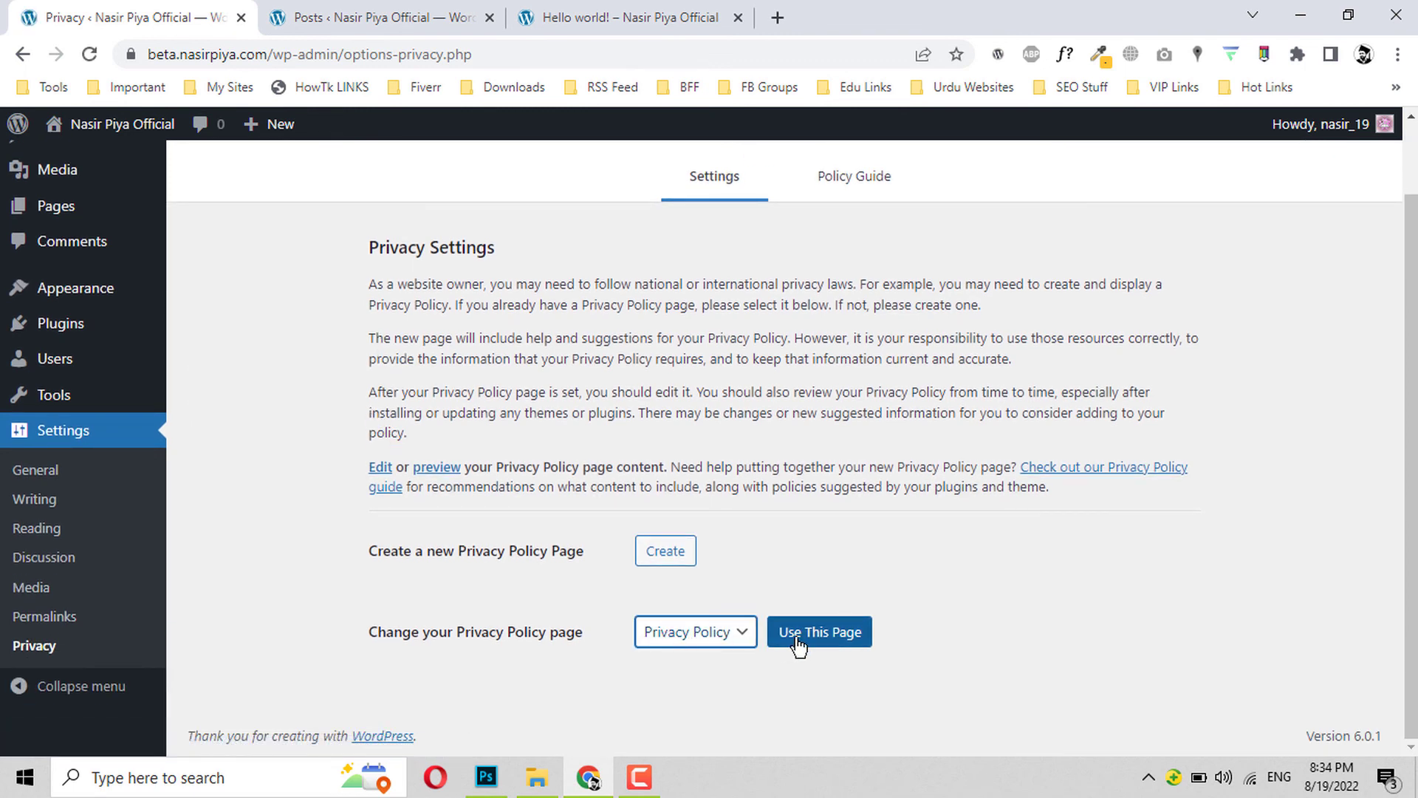
scroll(298, 493, "up", 1)
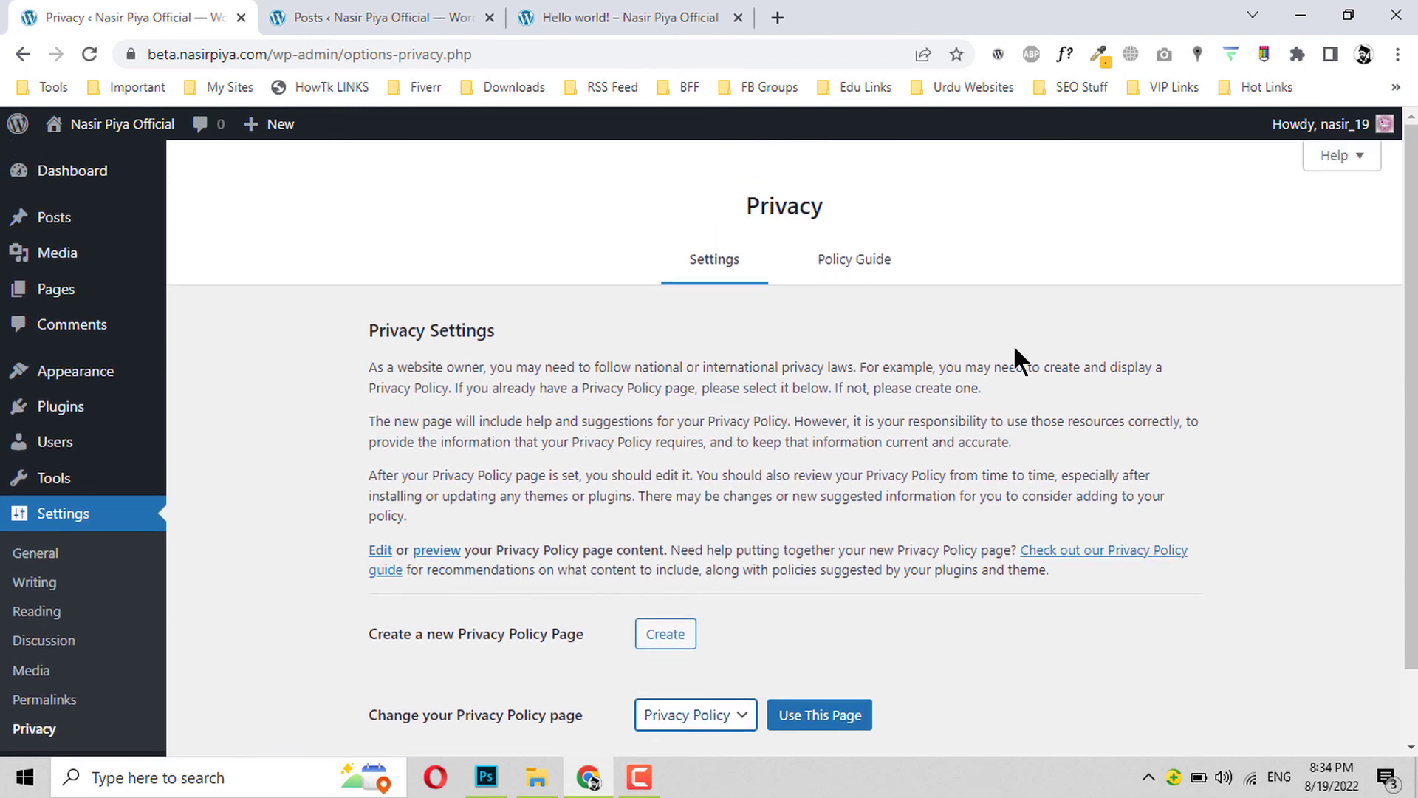
Step: Return to the Dashboard home screen and look over the main admin sections
left_click(74, 172)
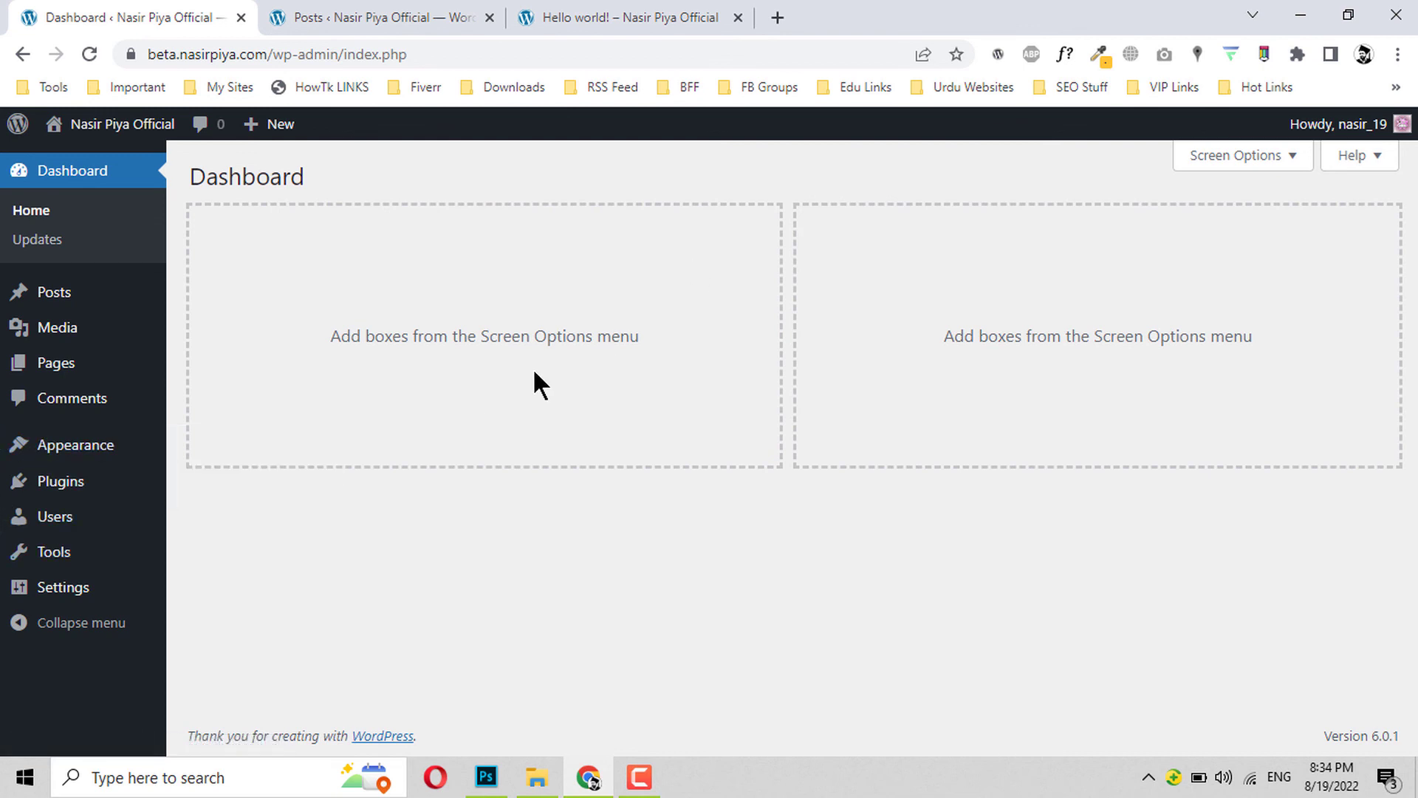
mouse_move(60, 447)
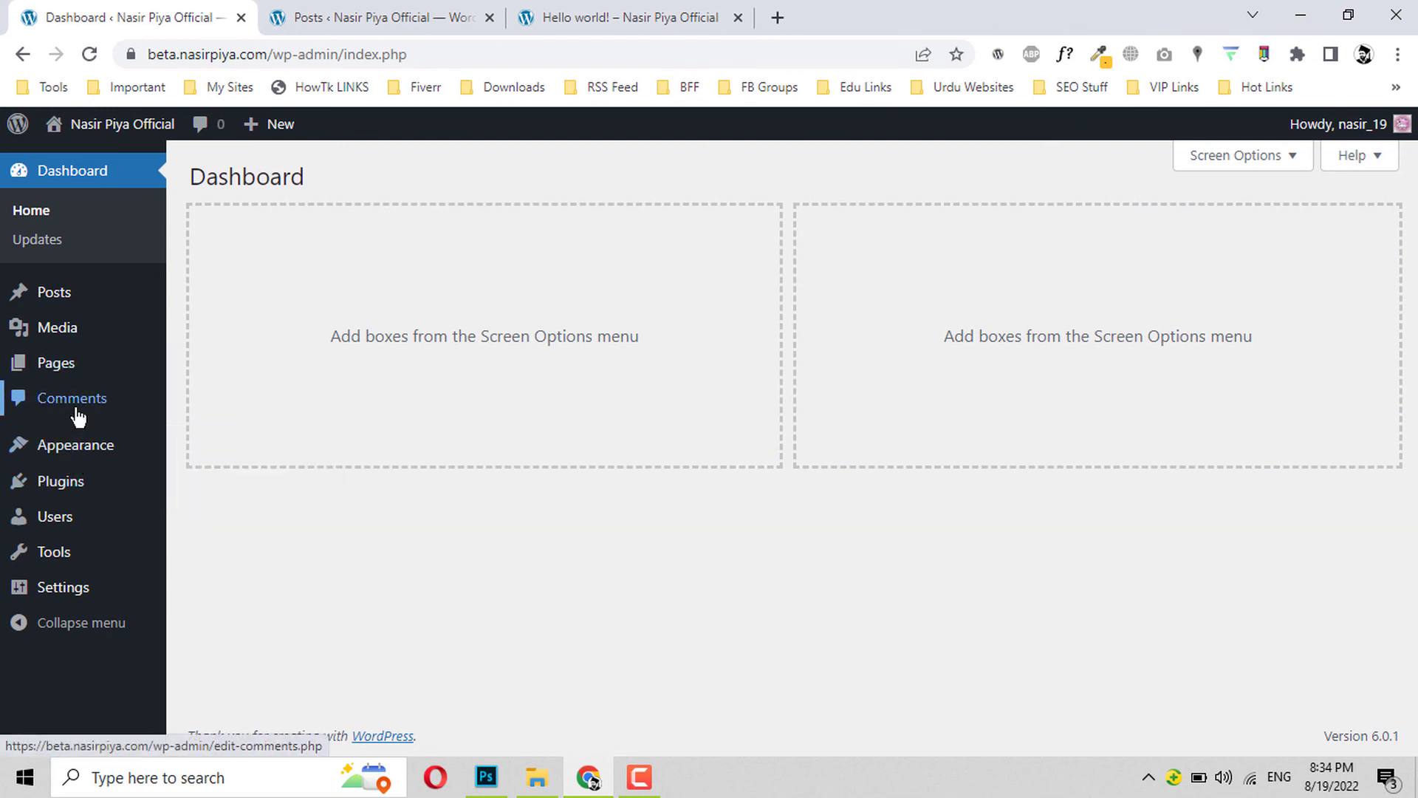
mouse_move(77, 495)
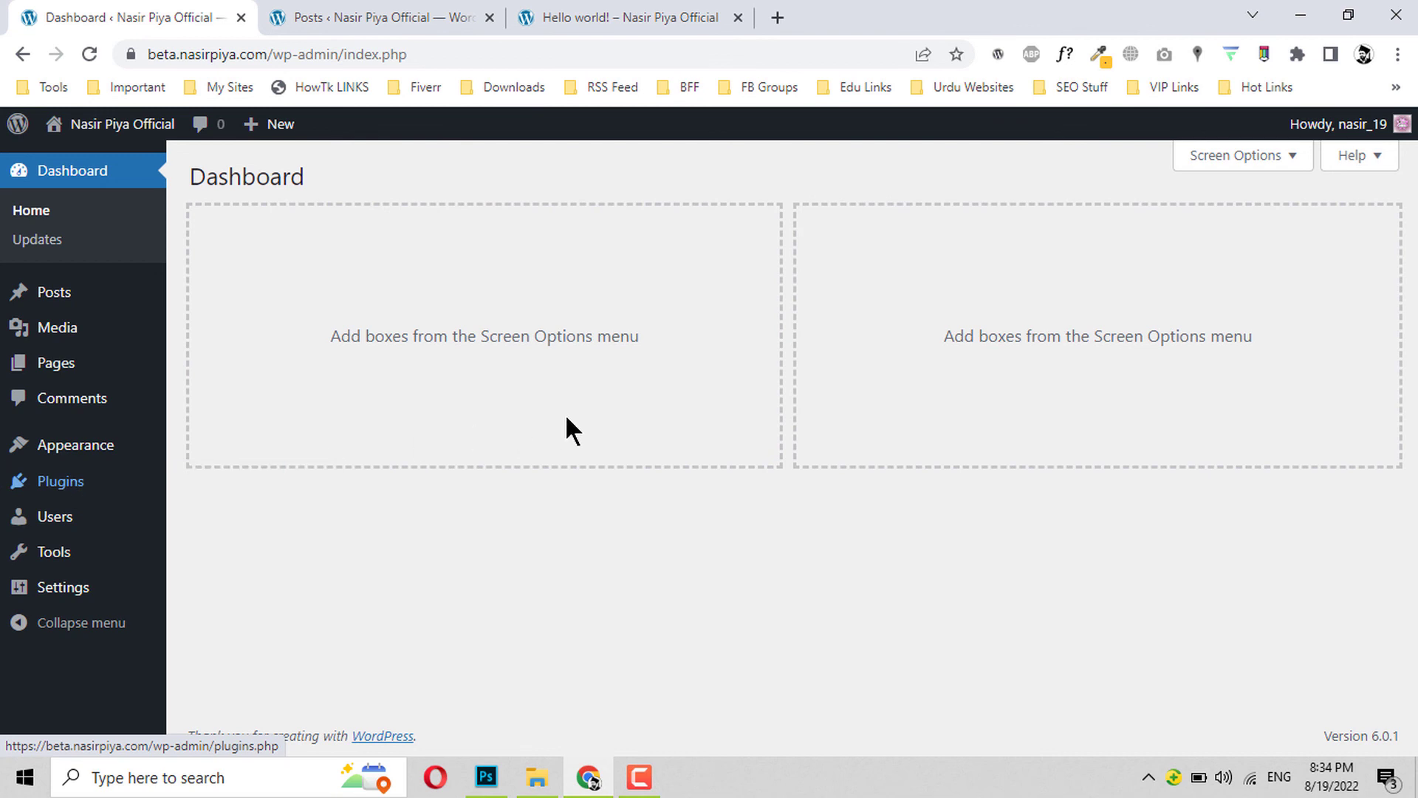